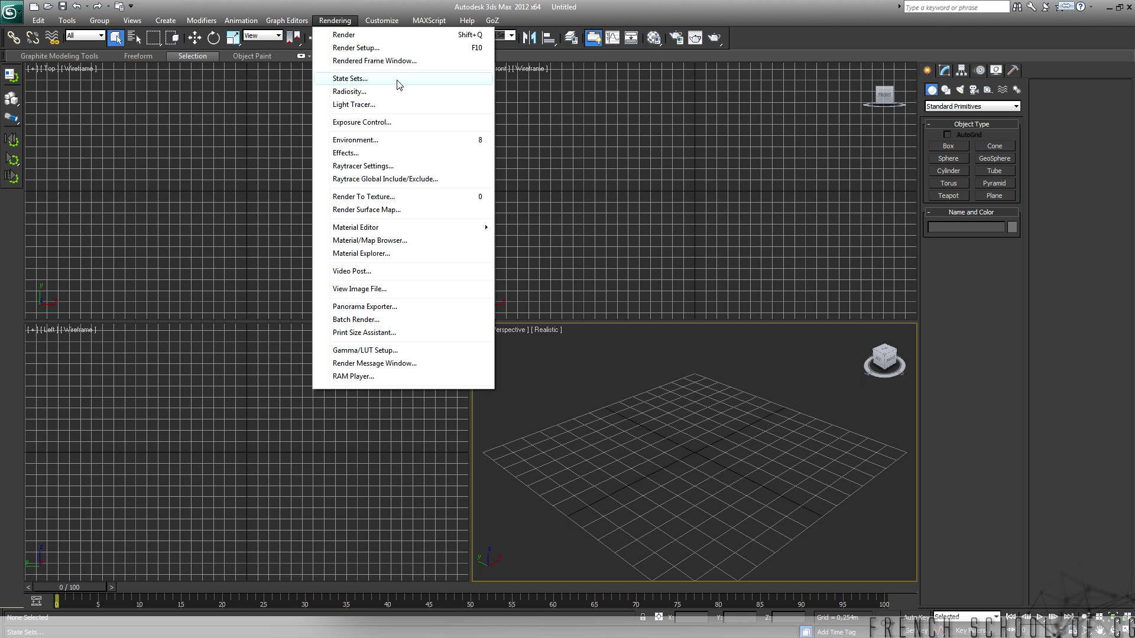
Create a Biped system about 6 m tall at the grid origin in the Top view
{"action": "left_click", "coordinate": [772, 371]}
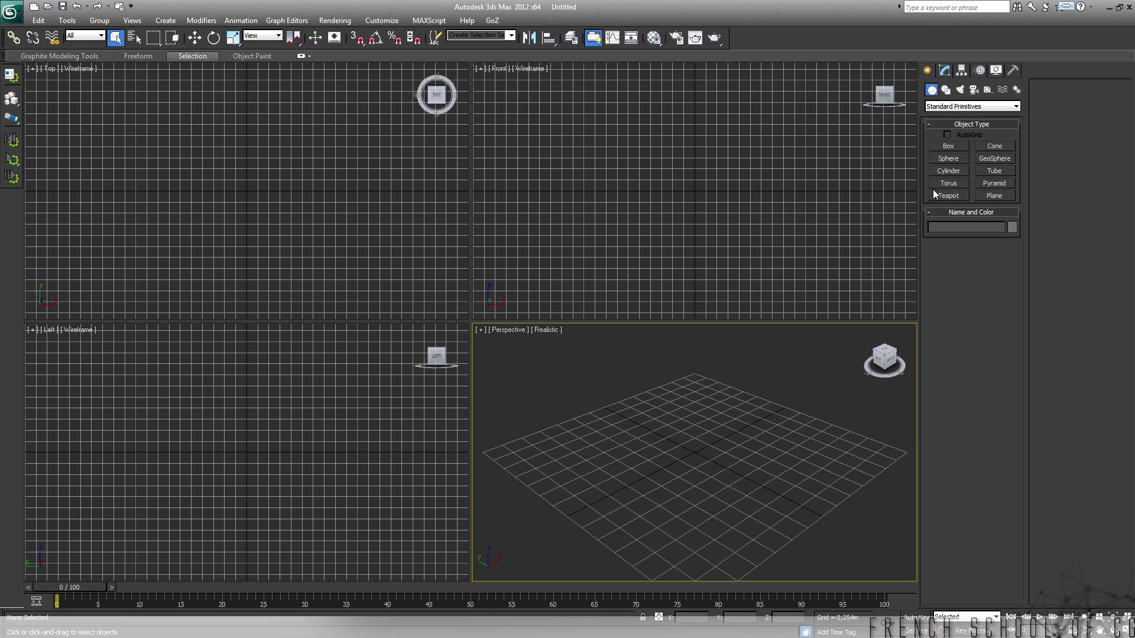
{"action": "left_click", "coordinate": [1017, 89]}
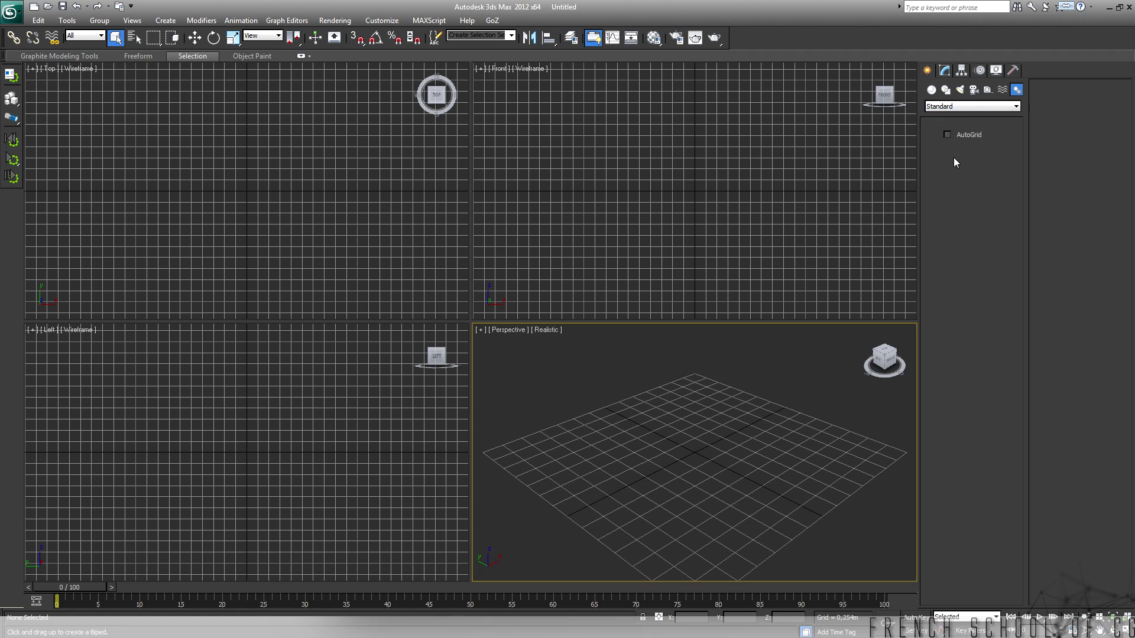
{"action": "left_click", "coordinate": [952, 159]}
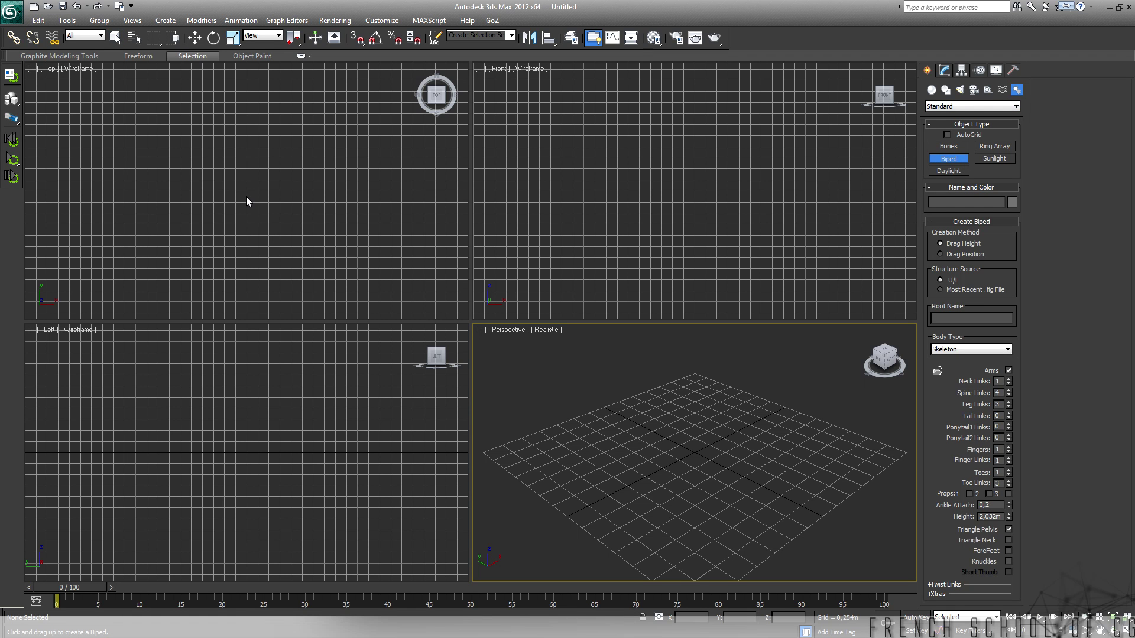
{"action": "left_click_drag", "start_coordinate": [247, 192], "coordinate": [596, 439]}
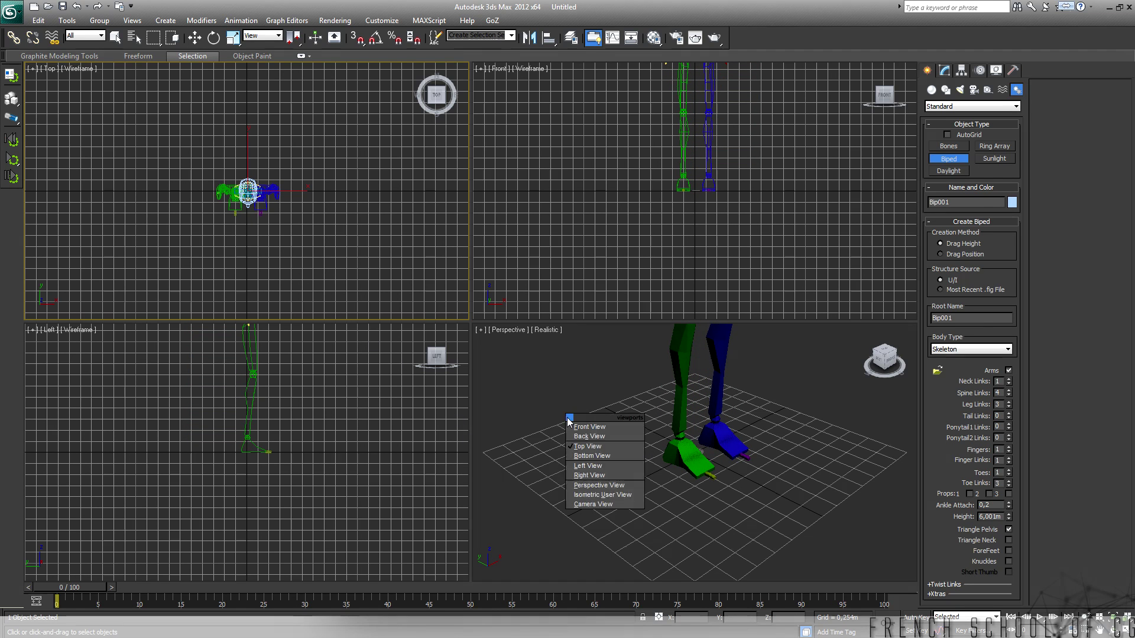
Maximize the Perspective viewport and frame the whole biped from the front
{"action": "left_click", "coordinate": [532, 410]}
{"action": "left_click", "coordinate": [528, 417]}
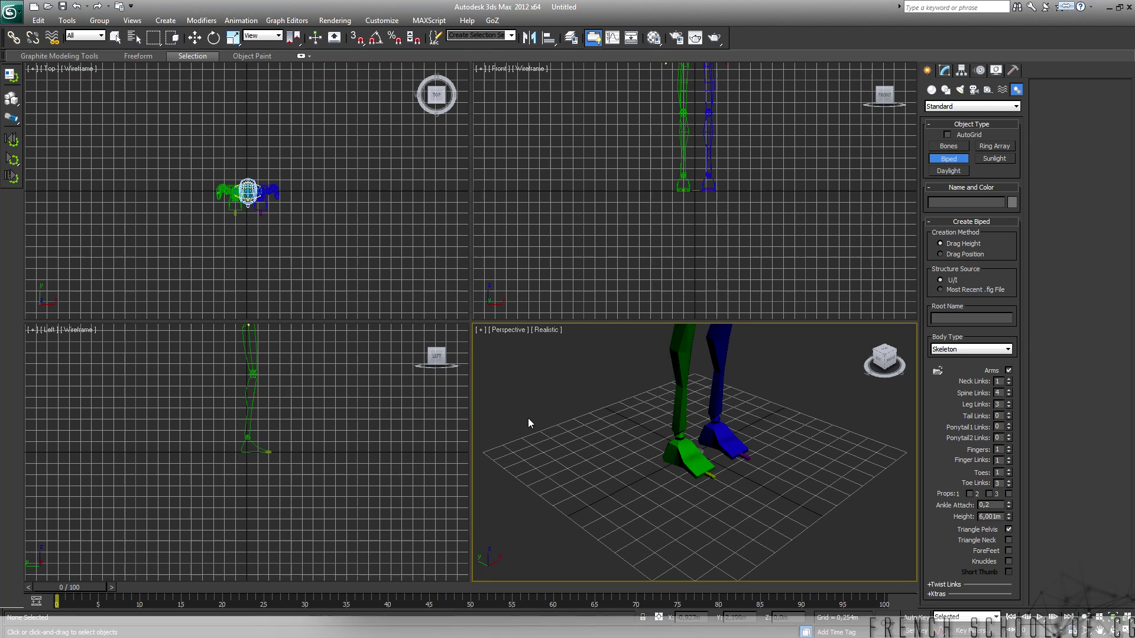
{"action": "key", "text": "alt+w"}
{"action": "key", "text": "z"}
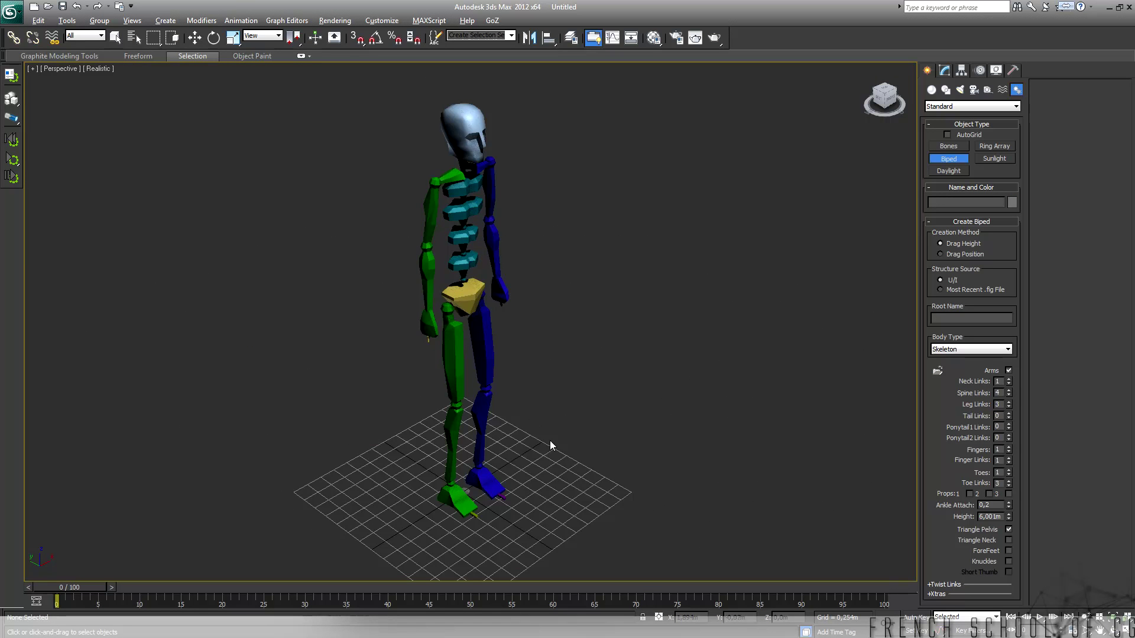
{"action": "scroll", "coordinate": [478, 452], "scroll_direction": "up", "scroll_amount": 1}
{"action": "middle_click_drag", "start_coordinate": [477, 452], "coordinate": [557, 451], "text": "alt"}
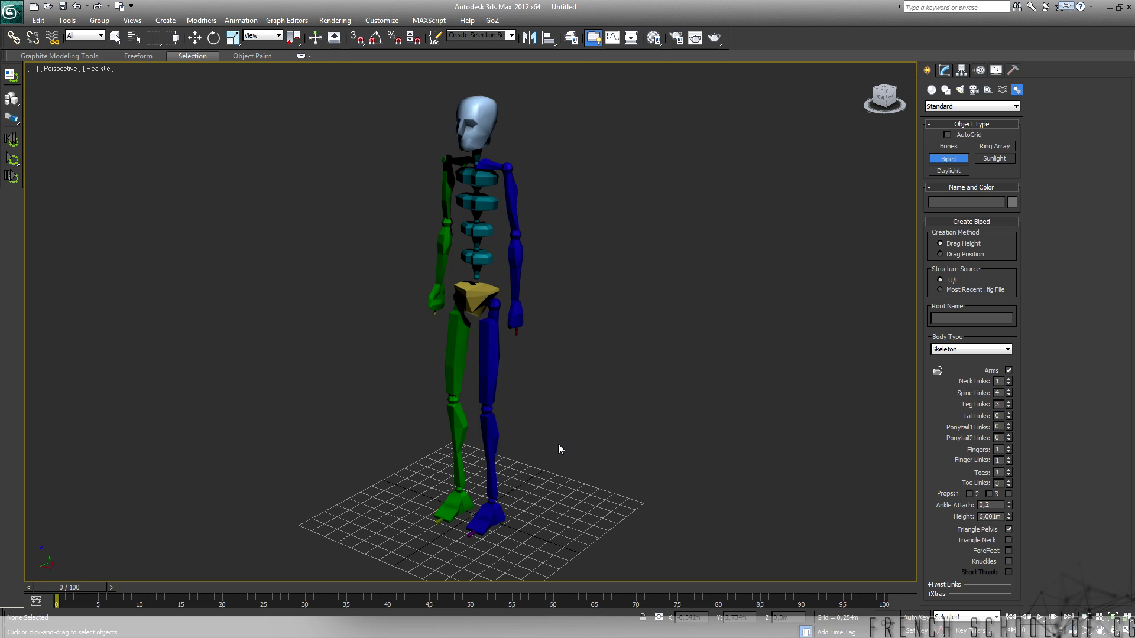
Finish biped creation and load the dance.bip motion file onto the biped
{"action": "right_click", "coordinate": [770, 221]}
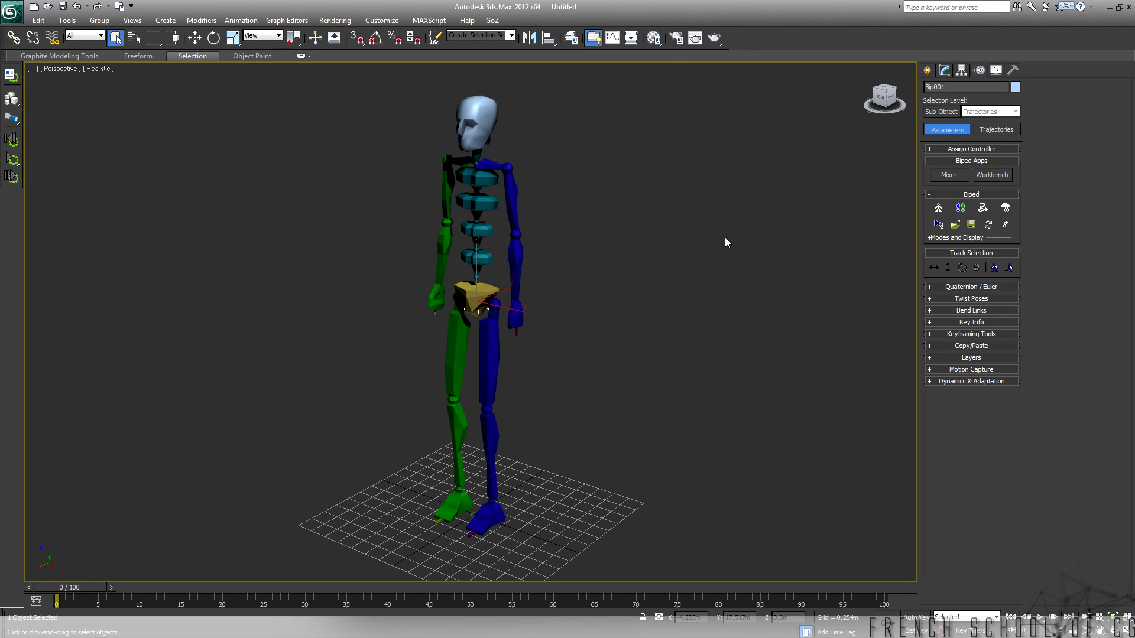
{"action": "left_click", "coordinate": [955, 225]}
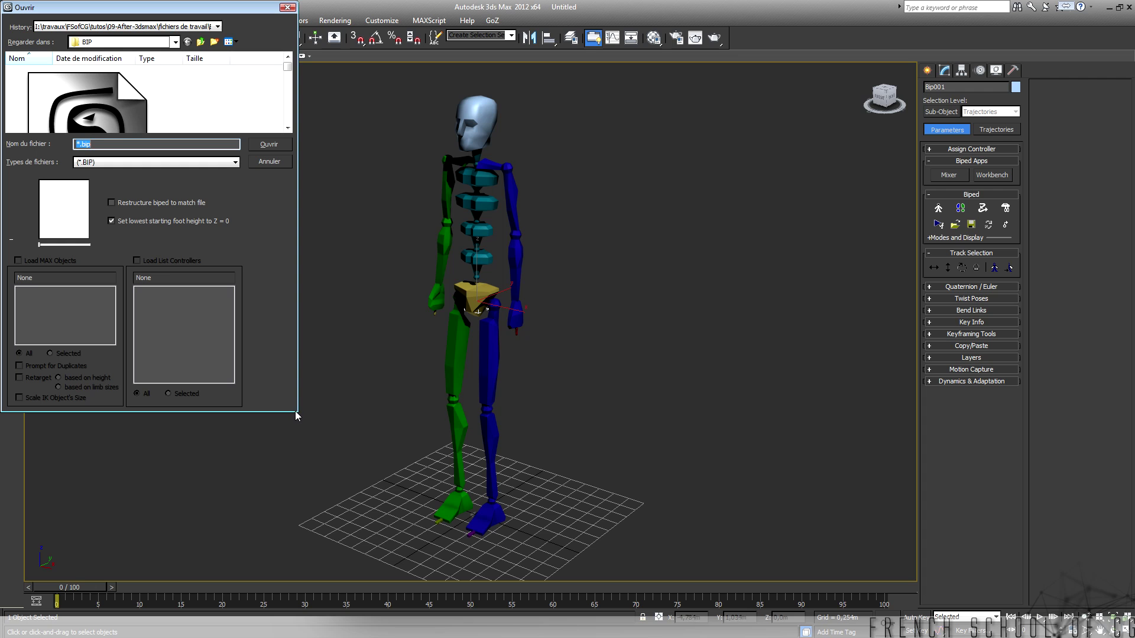
{"action": "scroll", "coordinate": [286, 90], "scroll_direction": "down", "scroll_amount": 3}
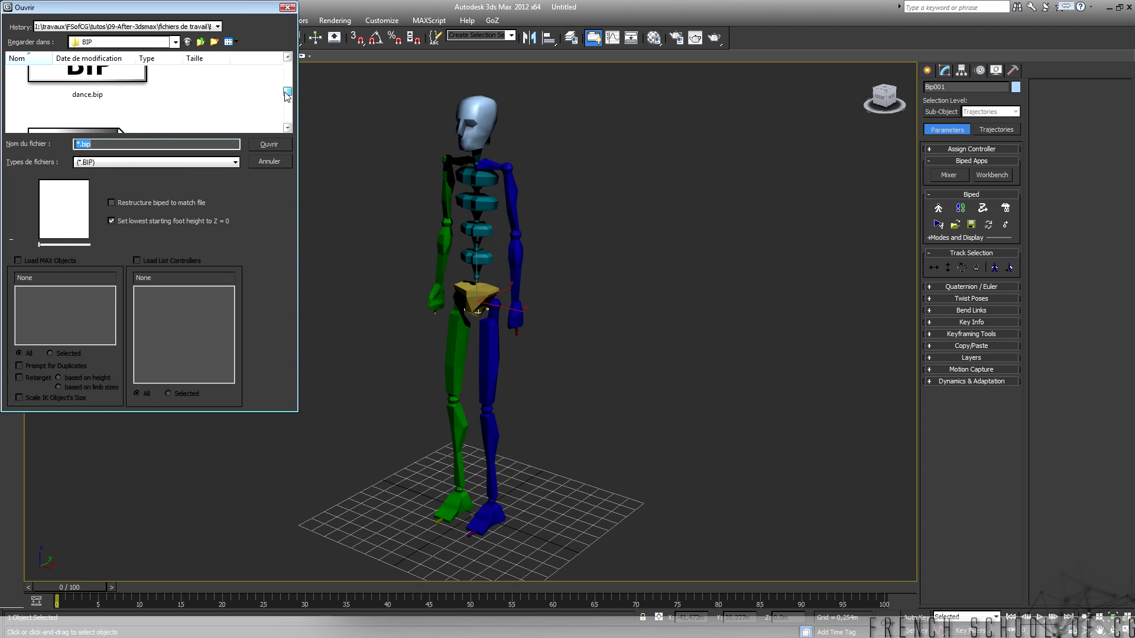
{"action": "left_click", "coordinate": [89, 97]}
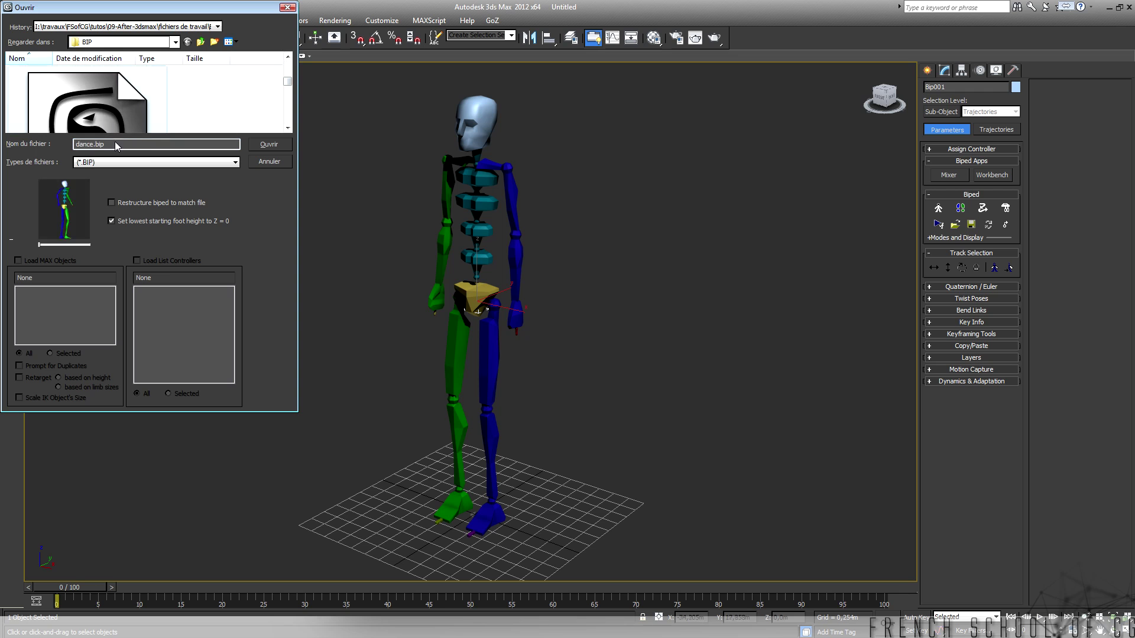
{"action": "left_click", "coordinate": [269, 144]}
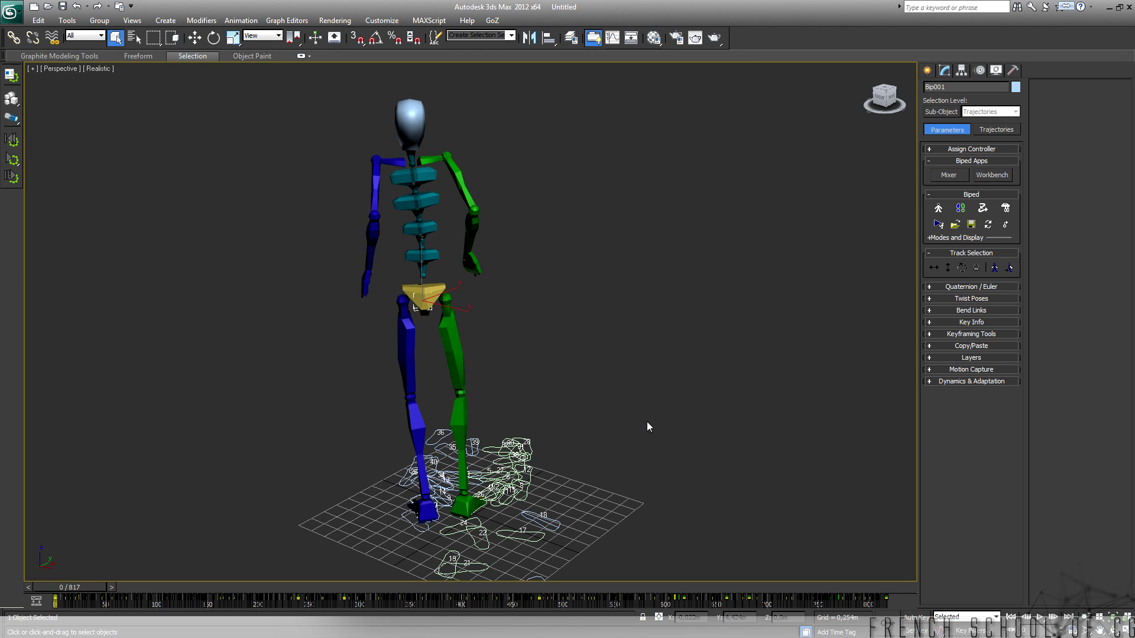
Play back the biped's dance animation and stop it partway through
{"action": "left_click", "coordinate": [1039, 618]}
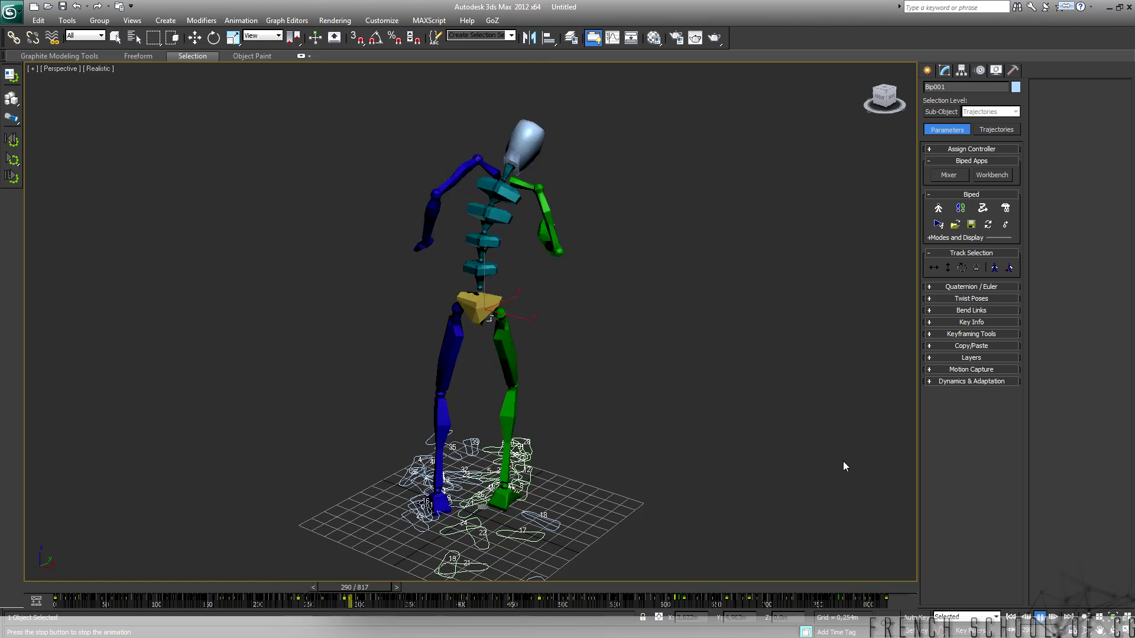
{"action": "key", "text": "/"}
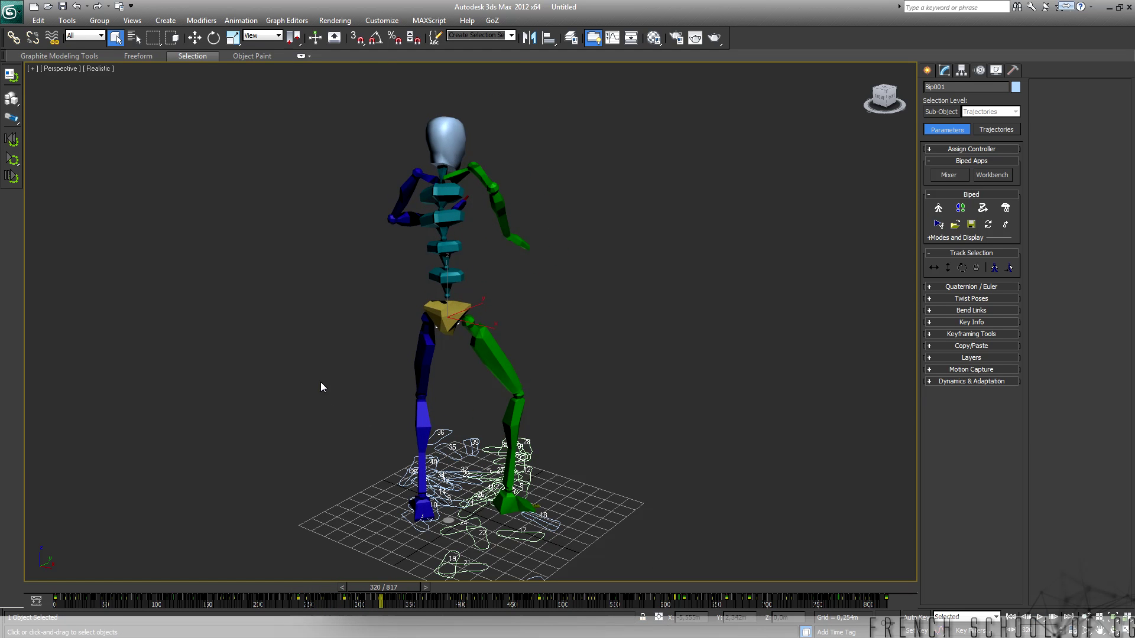
Create a camera from a Perspective view facing the biped's front at frame 408, and check the scene's object list
{"action": "middle_click_drag", "start_coordinate": [388, 434], "coordinate": [530, 473], "text": "alt"}
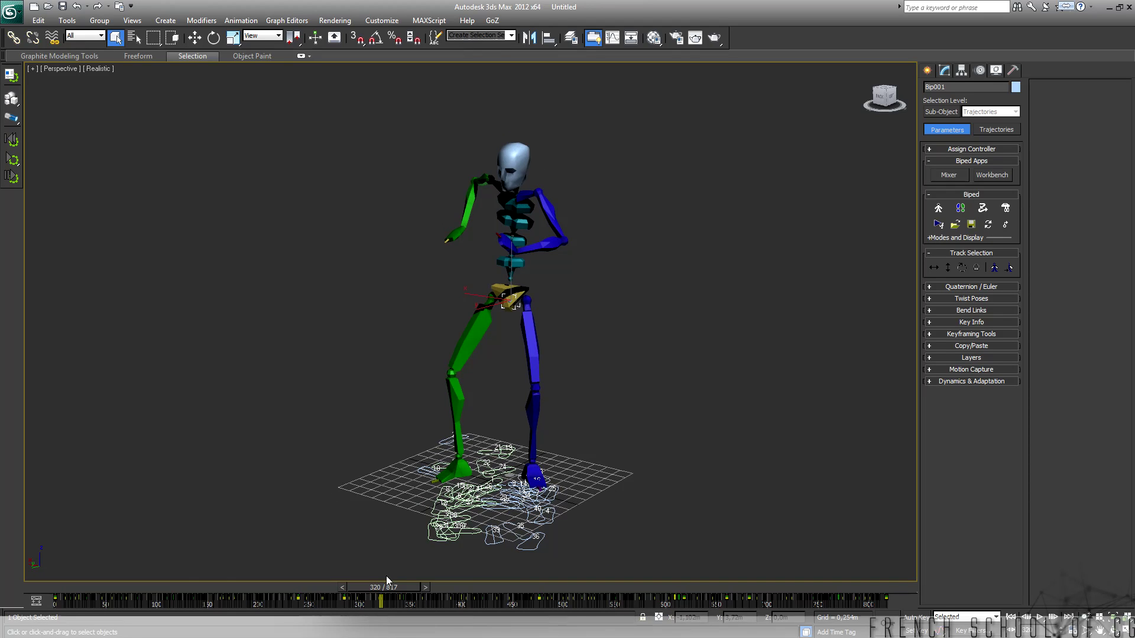
{"action": "left_click_drag", "start_coordinate": [388, 586], "coordinate": [472, 582]}
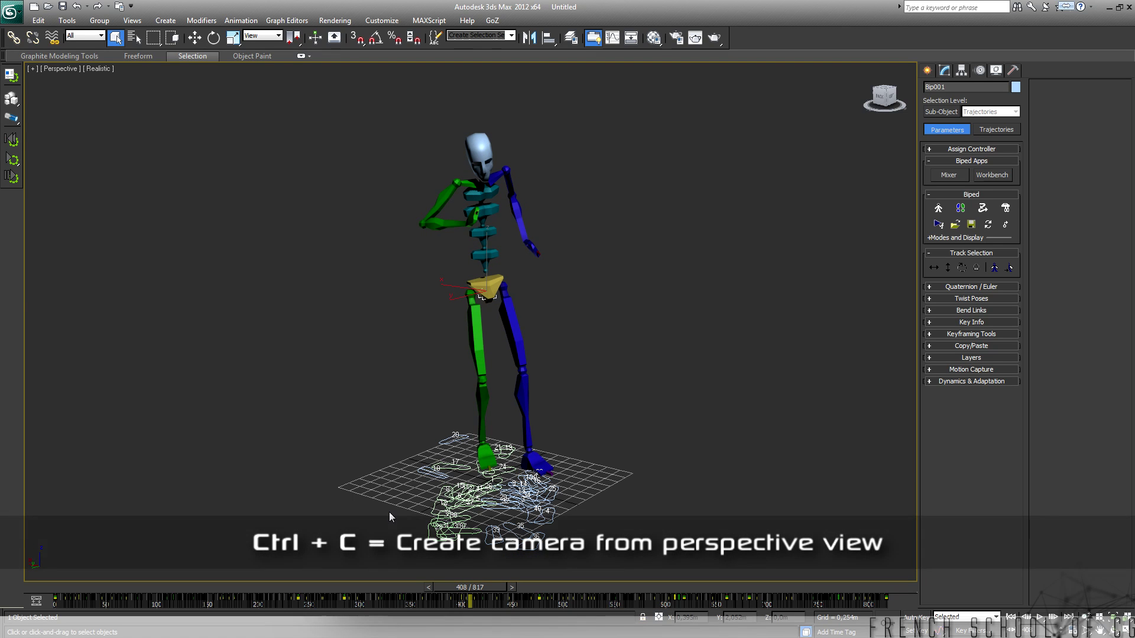
{"action": "key", "text": "ctrl+c"}
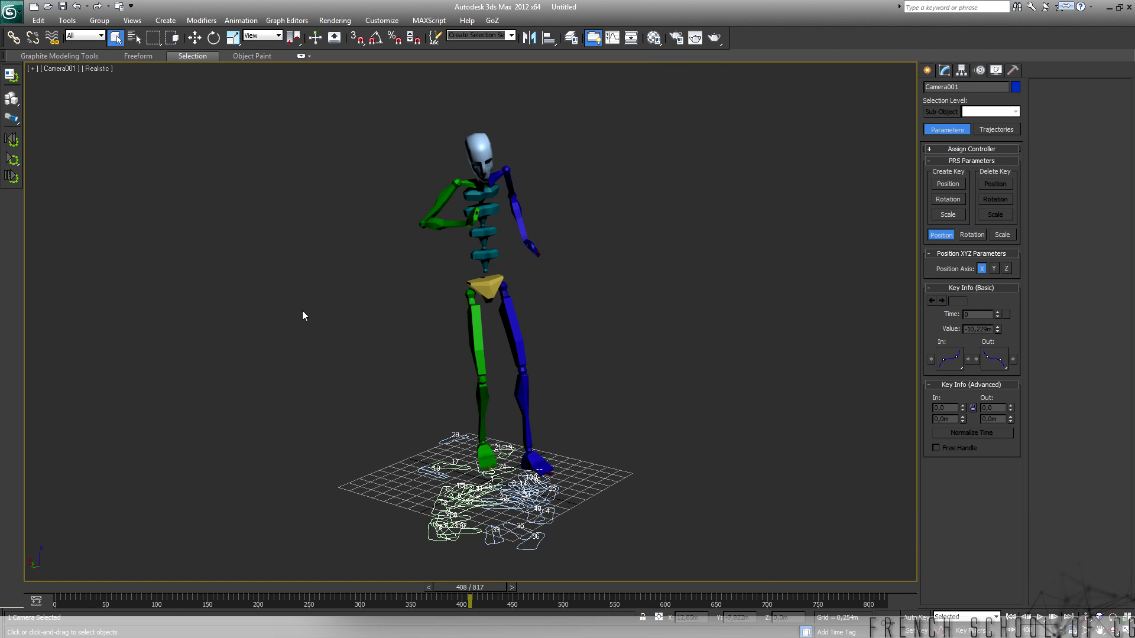
{"action": "key", "text": "h"}
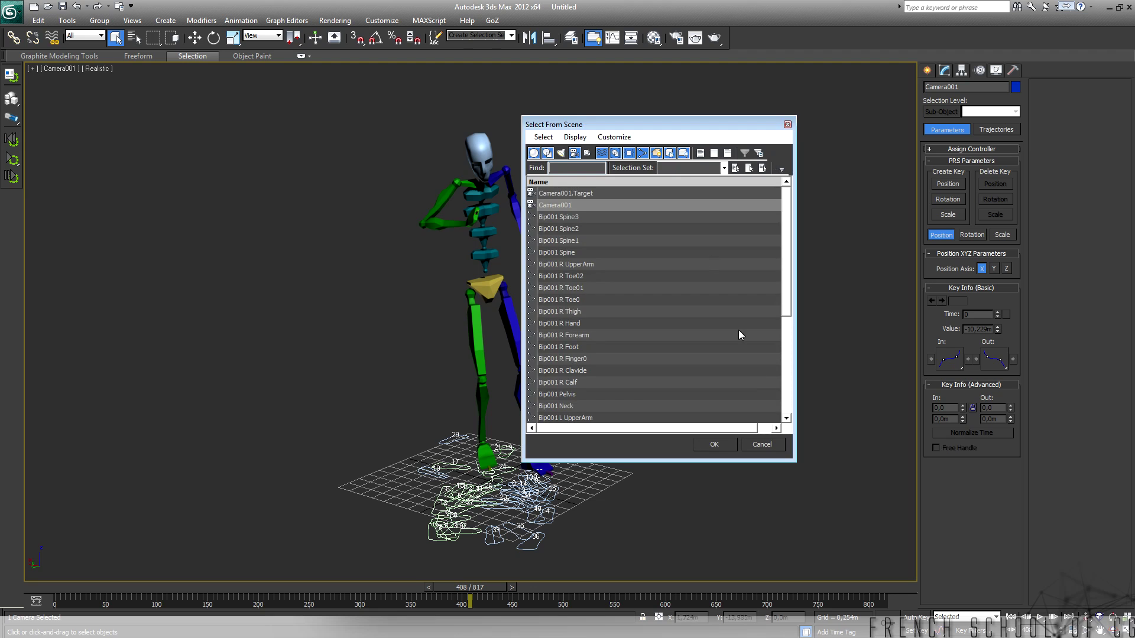
{"action": "left_click", "coordinate": [761, 444]}
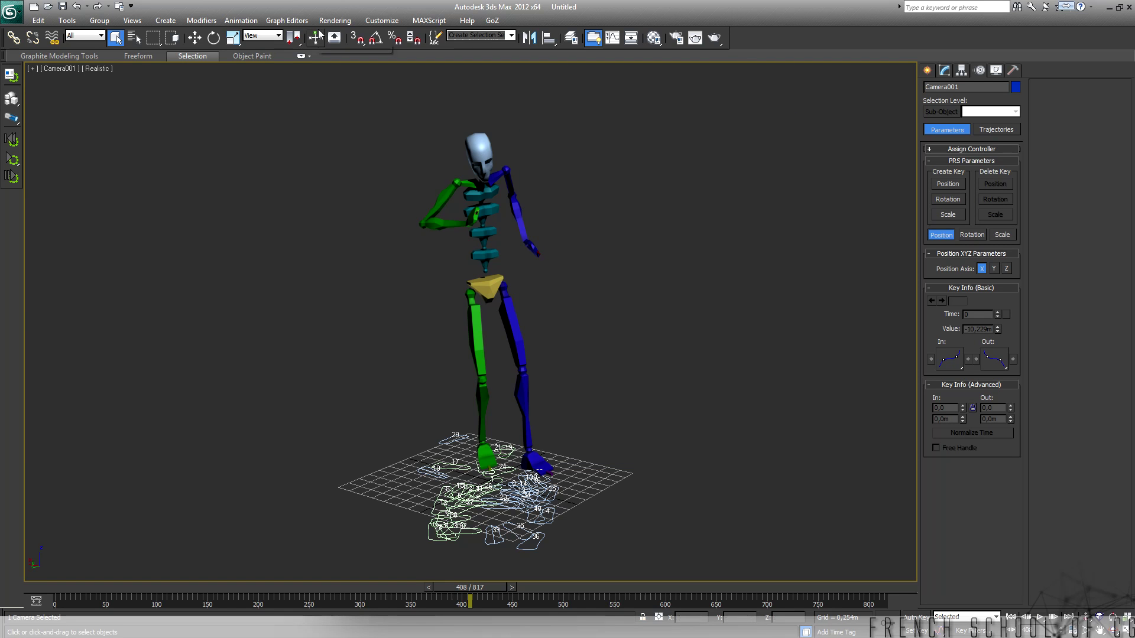
Open the State Sets window and place it beside the biped
{"action": "left_click", "coordinate": [334, 21]}
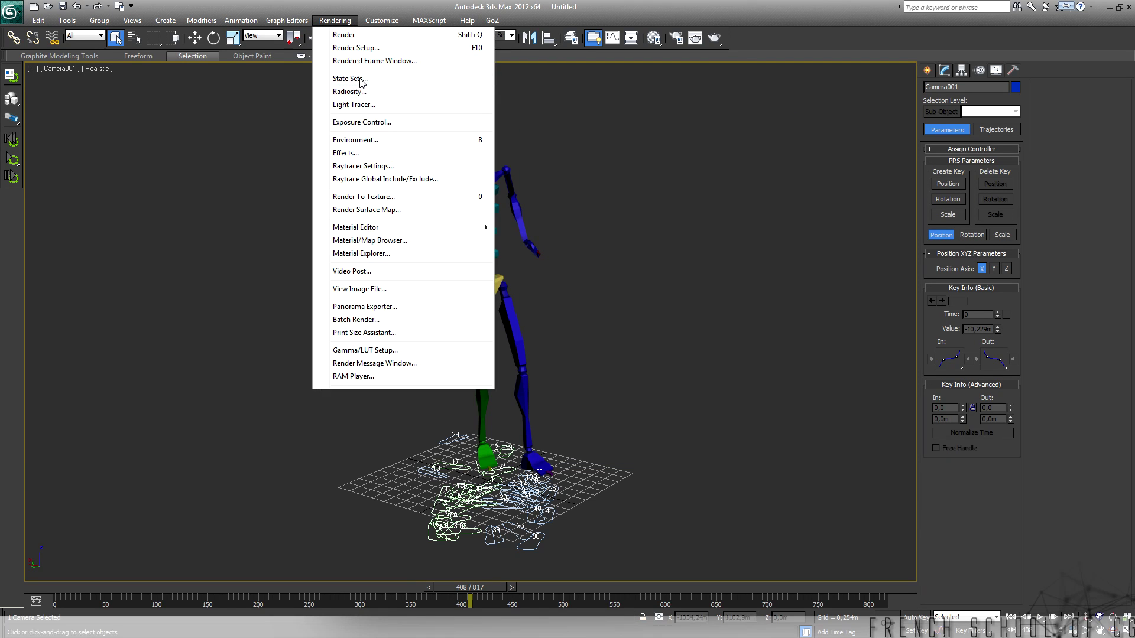
{"action": "left_click", "coordinate": [361, 79]}
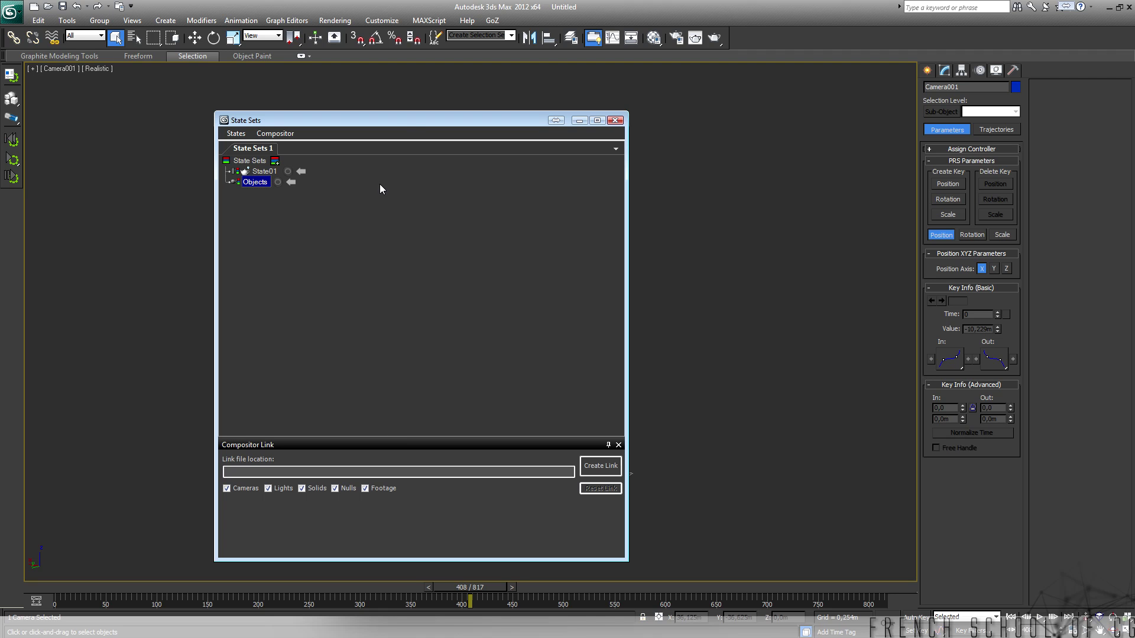
{"action": "left_click_drag", "start_coordinate": [399, 121], "coordinate": [792, 96]}
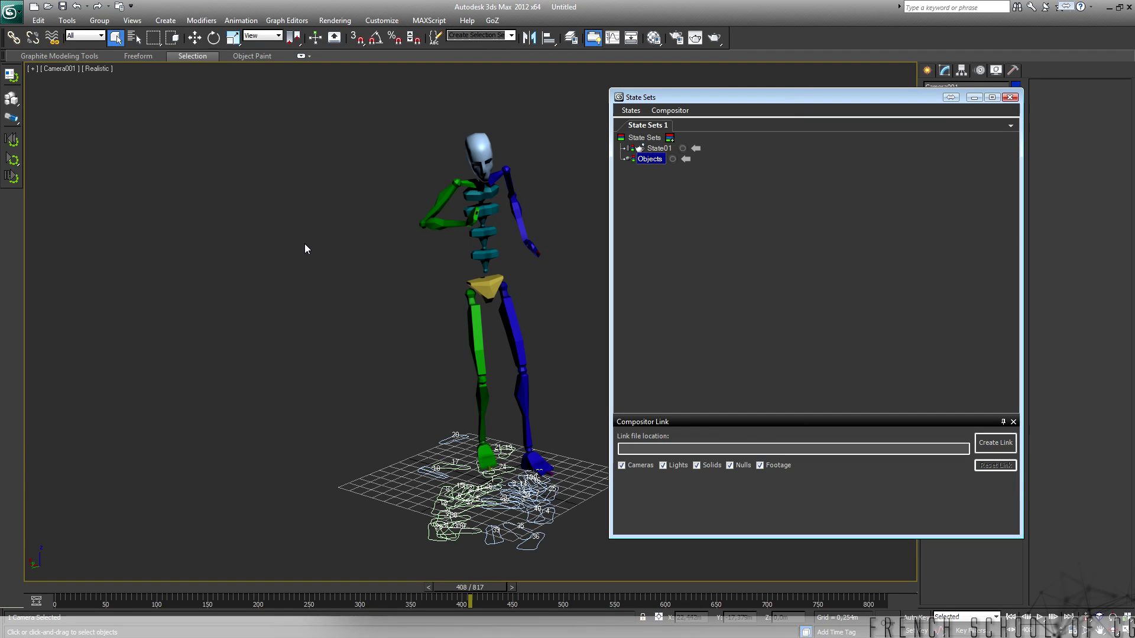
Select all scene objects by name, including the camera and its target, but excluding Bip001 Footsteps
{"action": "key", "text": "h"}
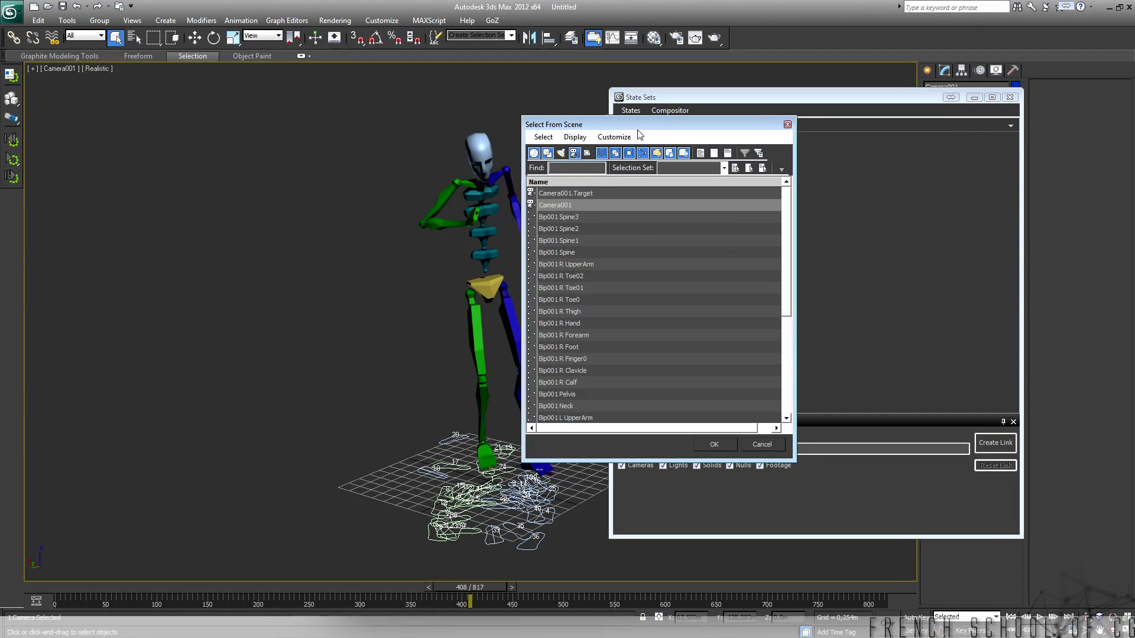
{"action": "left_click_drag", "start_coordinate": [642, 130], "coordinate": [374, 118]}
{"action": "left_click", "coordinate": [366, 178]}
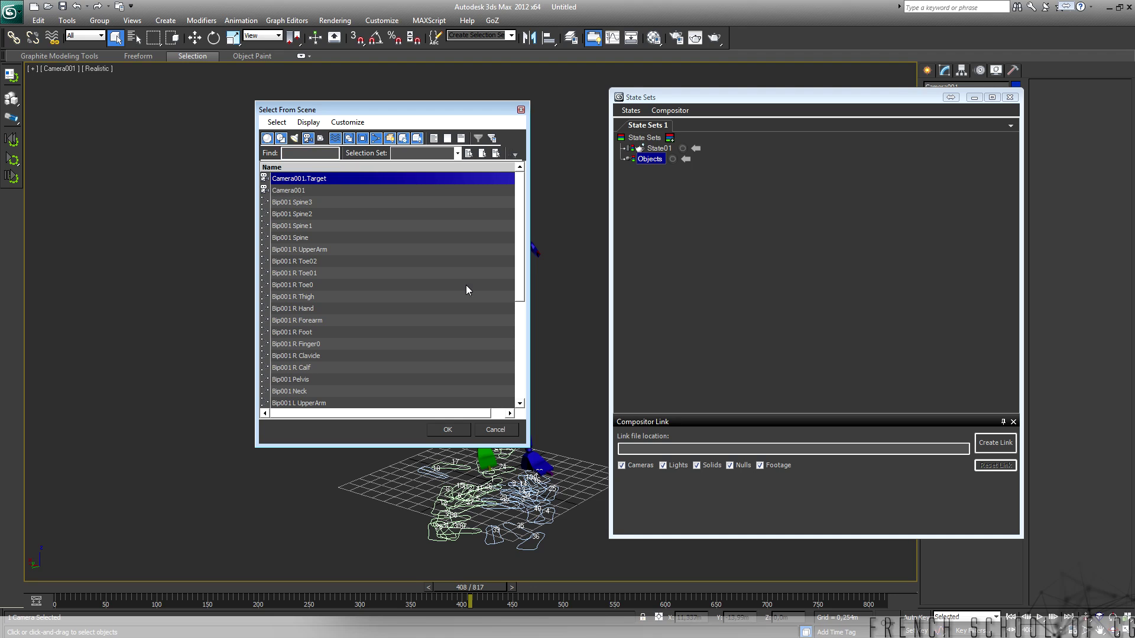
{"action": "scroll", "coordinate": [461, 295], "scroll_direction": "down", "scroll_amount": 5}
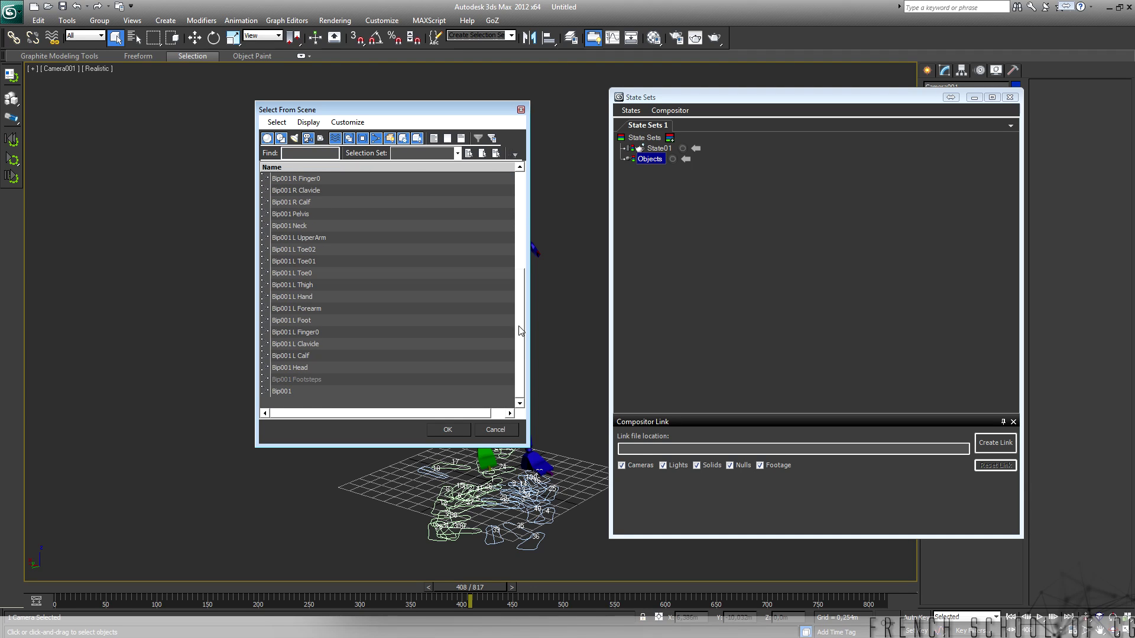
{"action": "key", "text": "ctrl+a"}
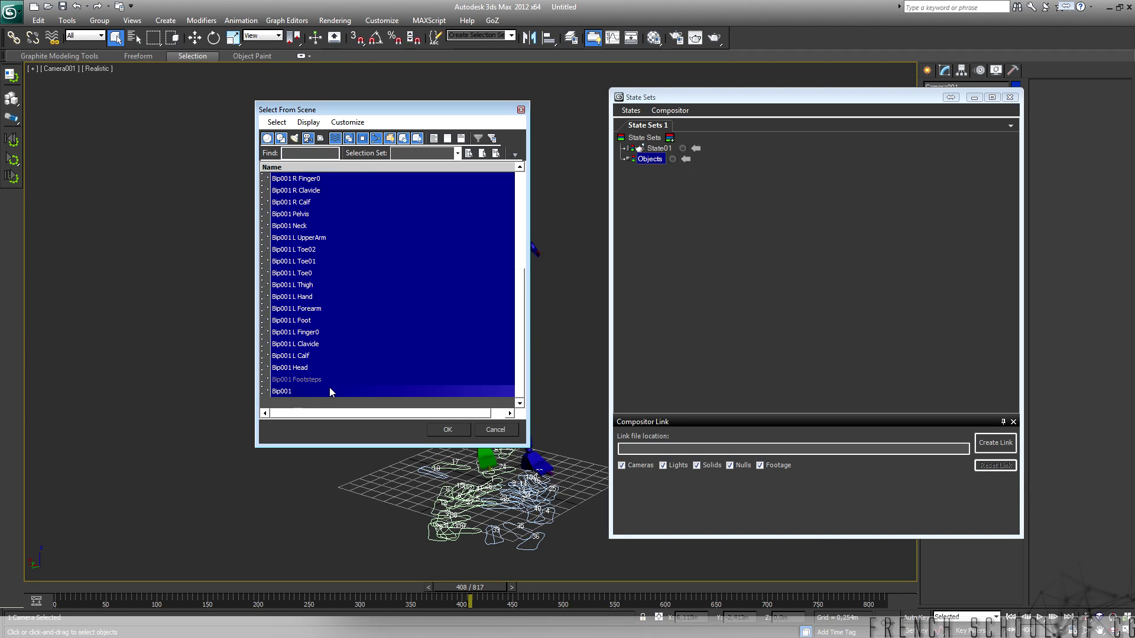
{"action": "left_click", "coordinate": [327, 380], "text": "ctrl"}
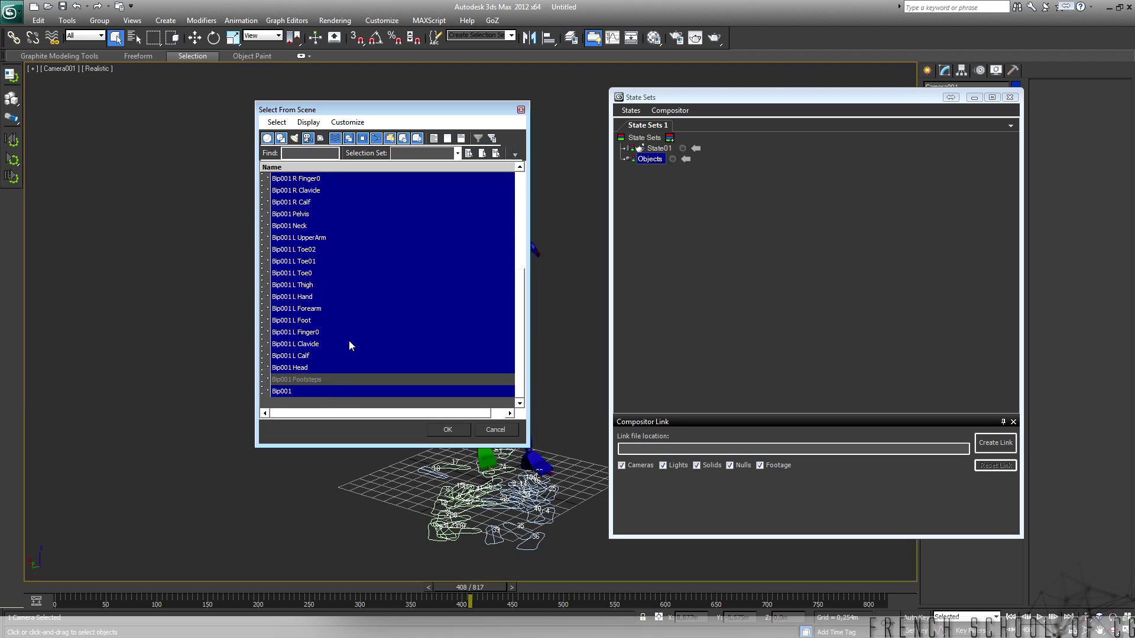
{"action": "left_click", "coordinate": [448, 430]}
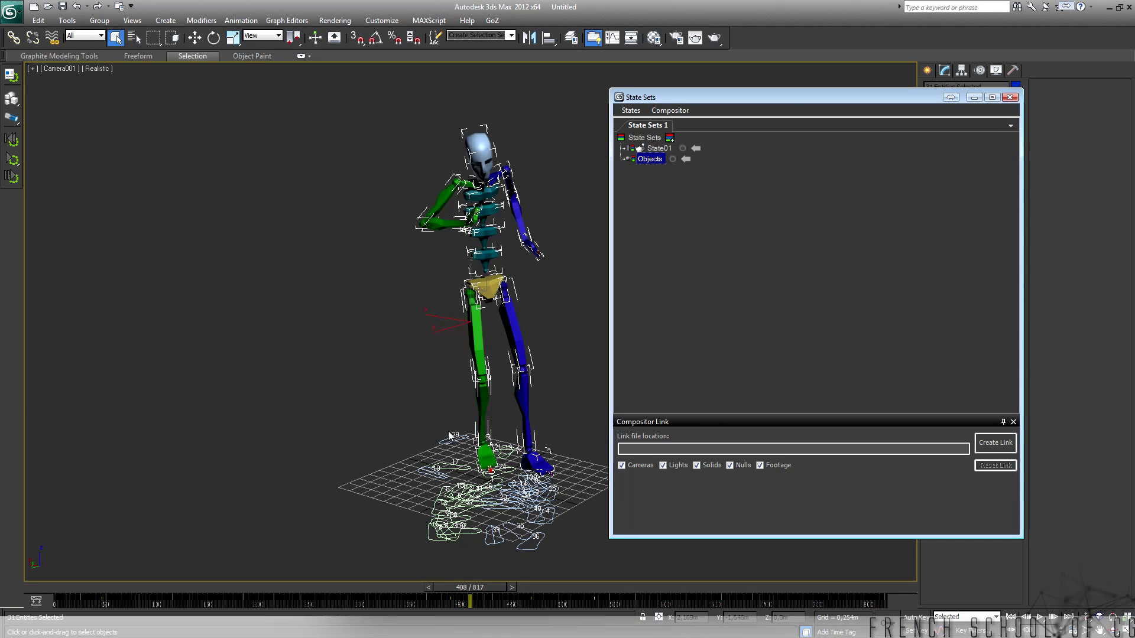
Record the selected objects' visibility in the Objects state and expand its node property changes
{"action": "left_click", "coordinate": [672, 159]}
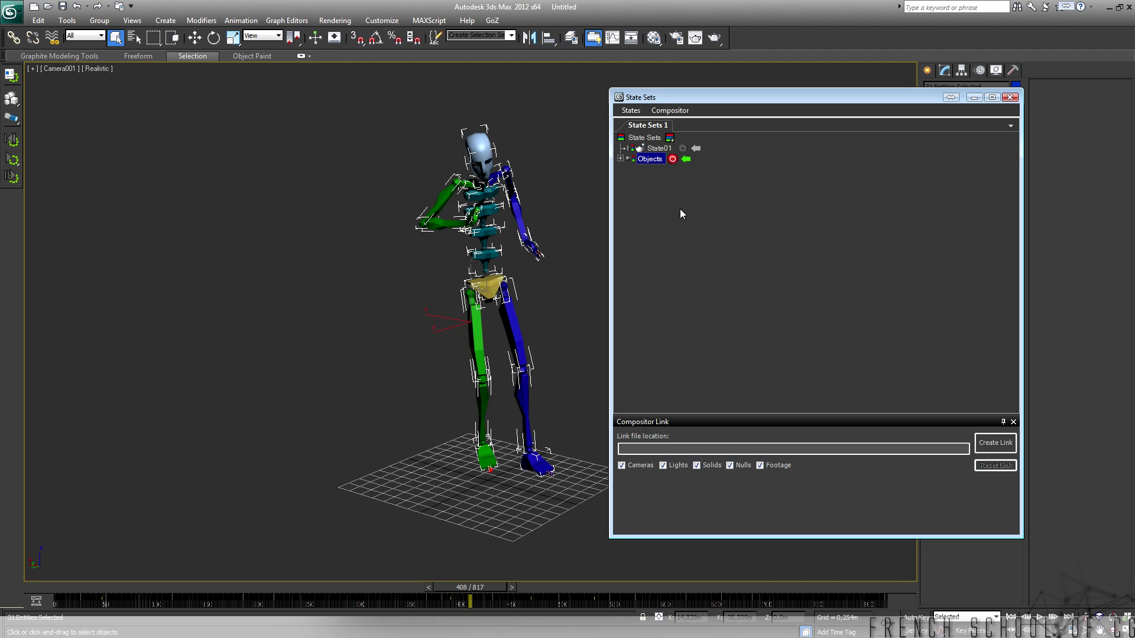
{"action": "left_click", "coordinate": [672, 159]}
{"action": "left_click", "coordinate": [620, 159]}
{"action": "left_click", "coordinate": [629, 169]}
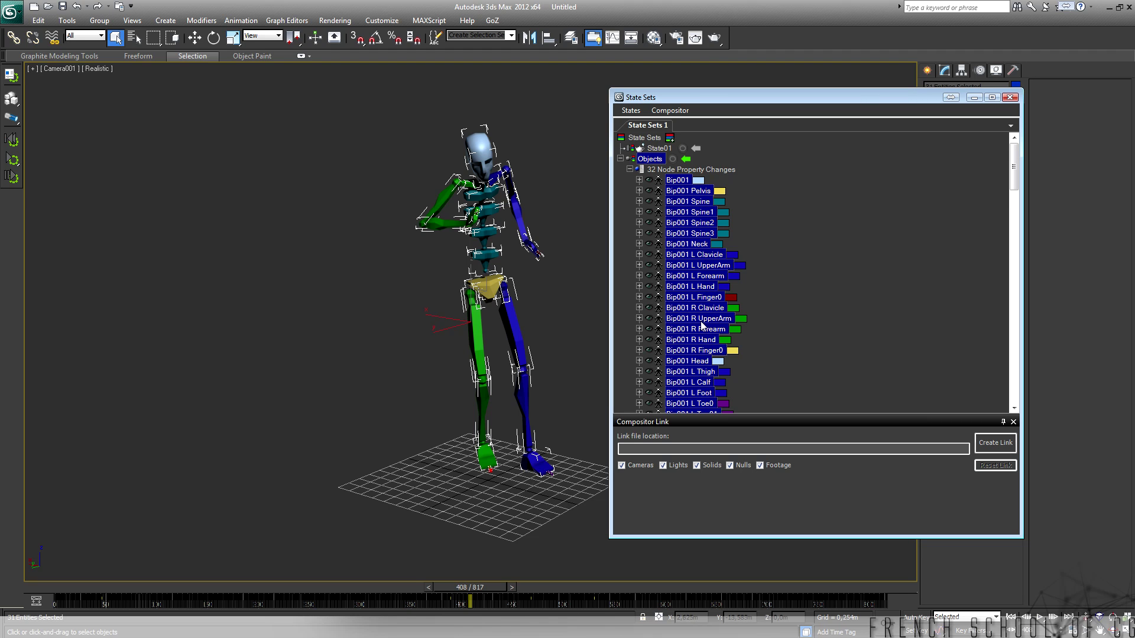
{"action": "mouse_move", "coordinate": [697, 313]}
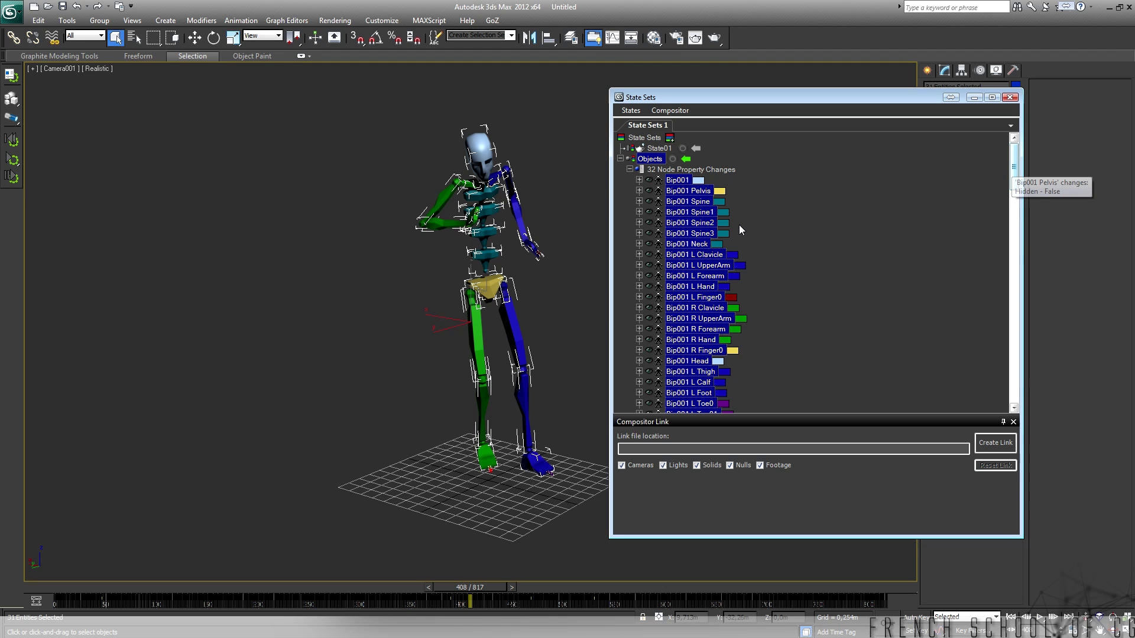
{"action": "mouse_move", "coordinate": [1015, 170]}
{"action": "left_mouse_down"}
{"action": "mouse_move", "coordinate": [1003, 343]}
{"action": "mouse_move", "coordinate": [994, 204]}
{"action": "mouse_move", "coordinate": [1008, 156]}
{"action": "left_mouse_up"}
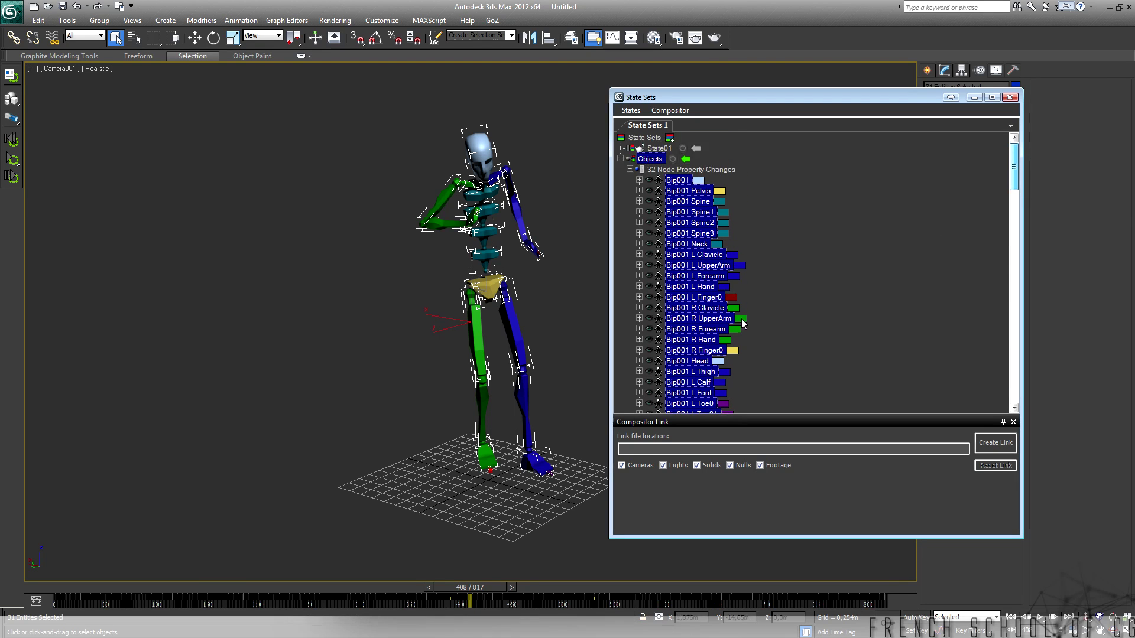
Create the compositor link file biped.sof on the Desktop and close the State Sets window
{"action": "left_click_drag", "start_coordinate": [898, 99], "coordinate": [873, 94]}
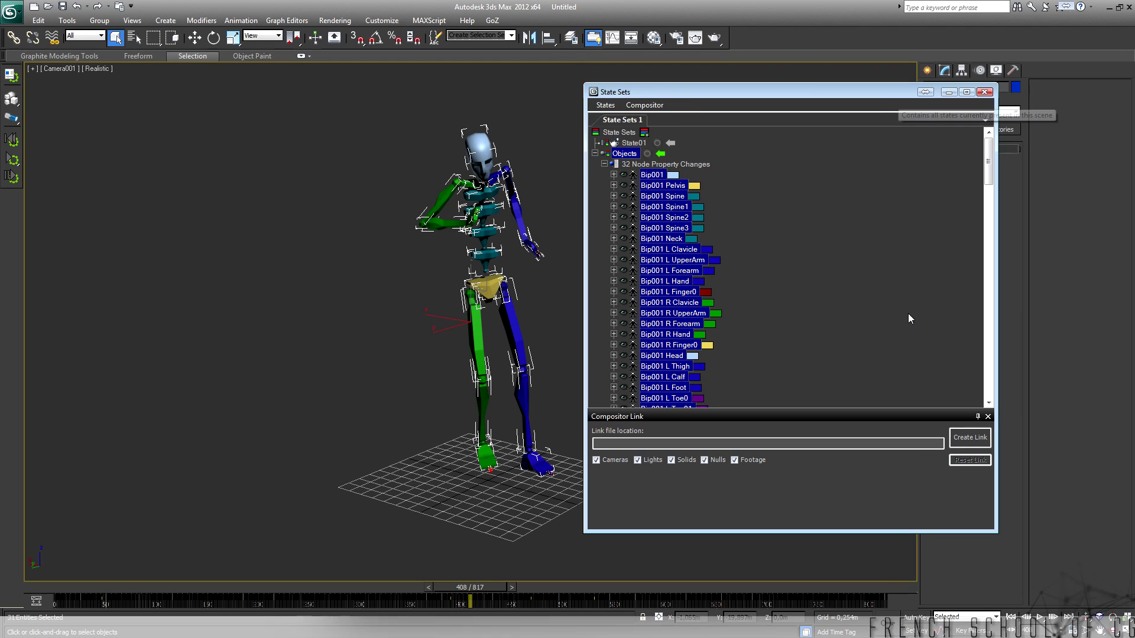
{"action": "left_click", "coordinate": [969, 439]}
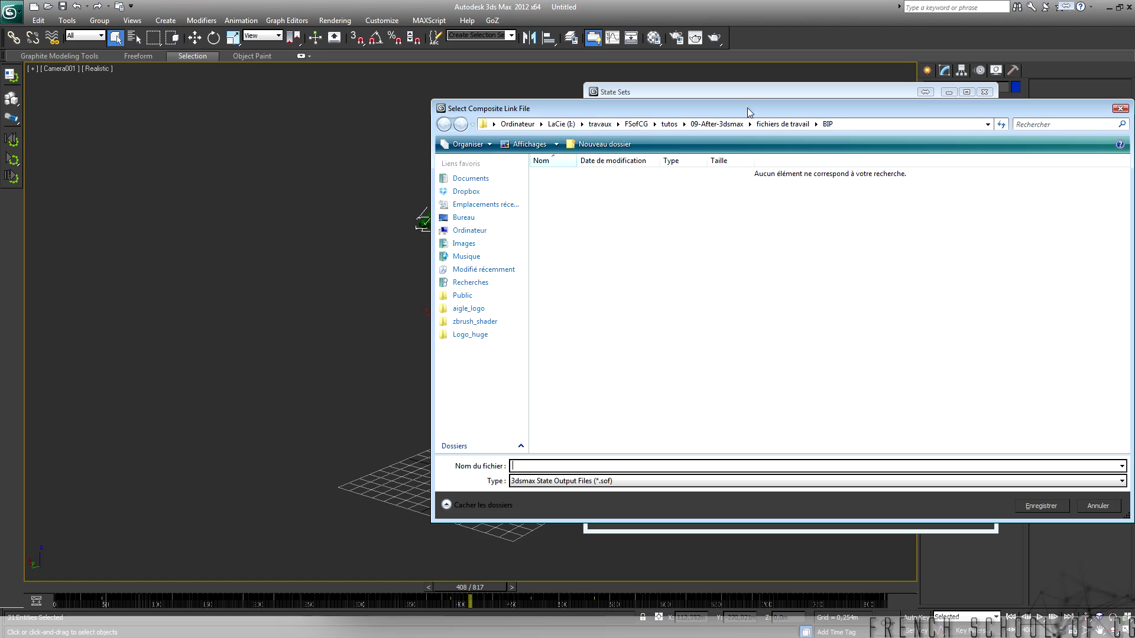
{"action": "left_click_drag", "start_coordinate": [746, 108], "coordinate": [522, 104]}
{"action": "left_click", "coordinate": [251, 215]}
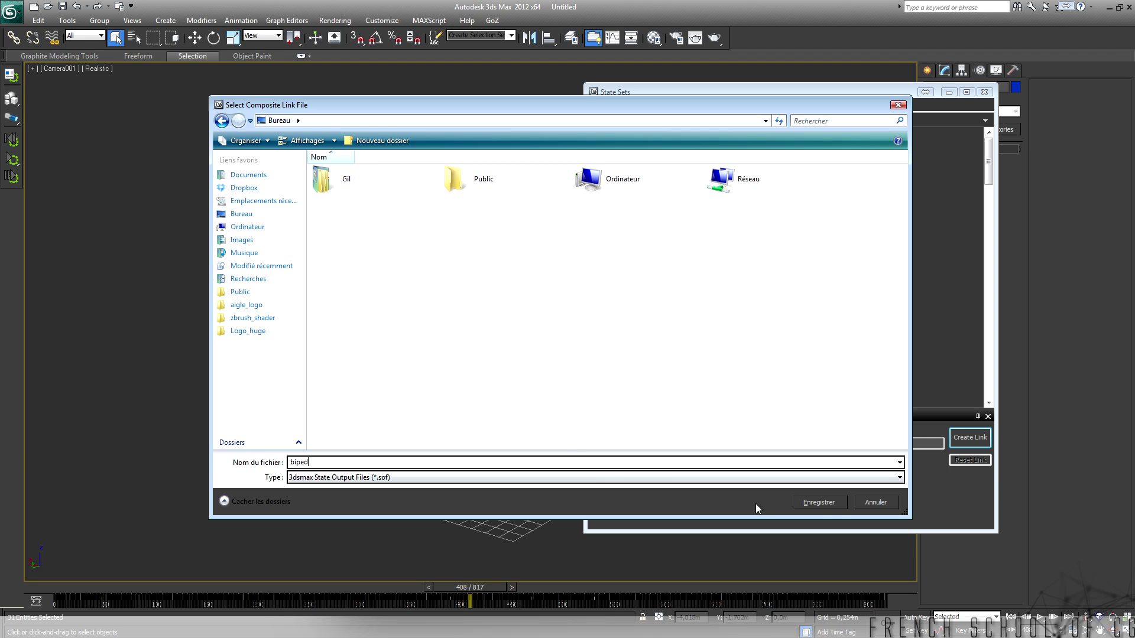
{"action": "left_click", "coordinate": [821, 502]}
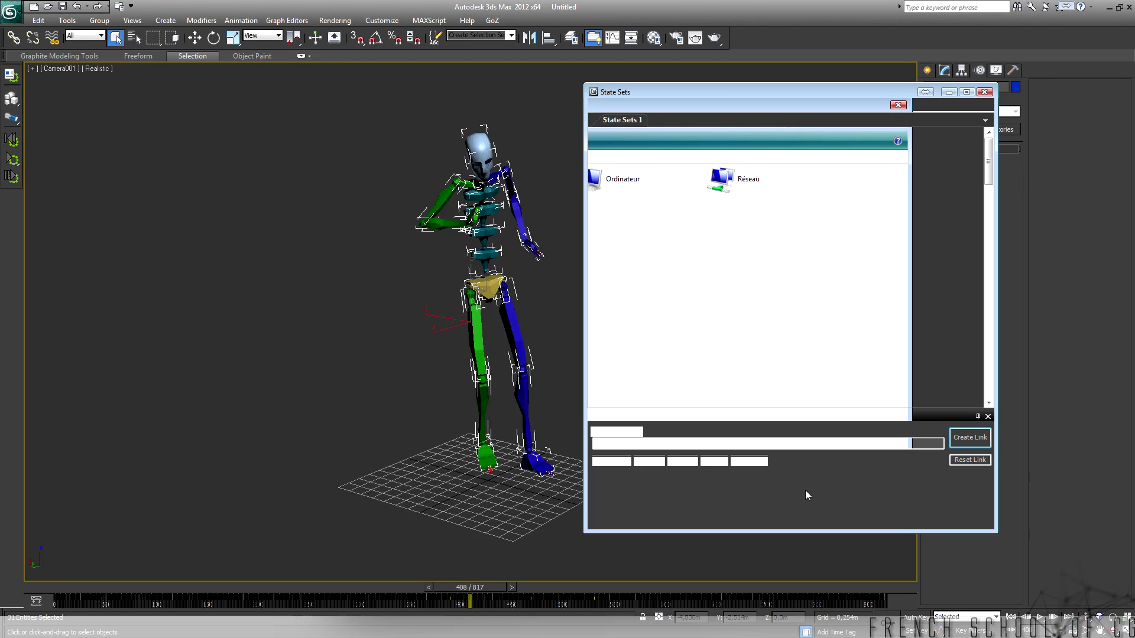
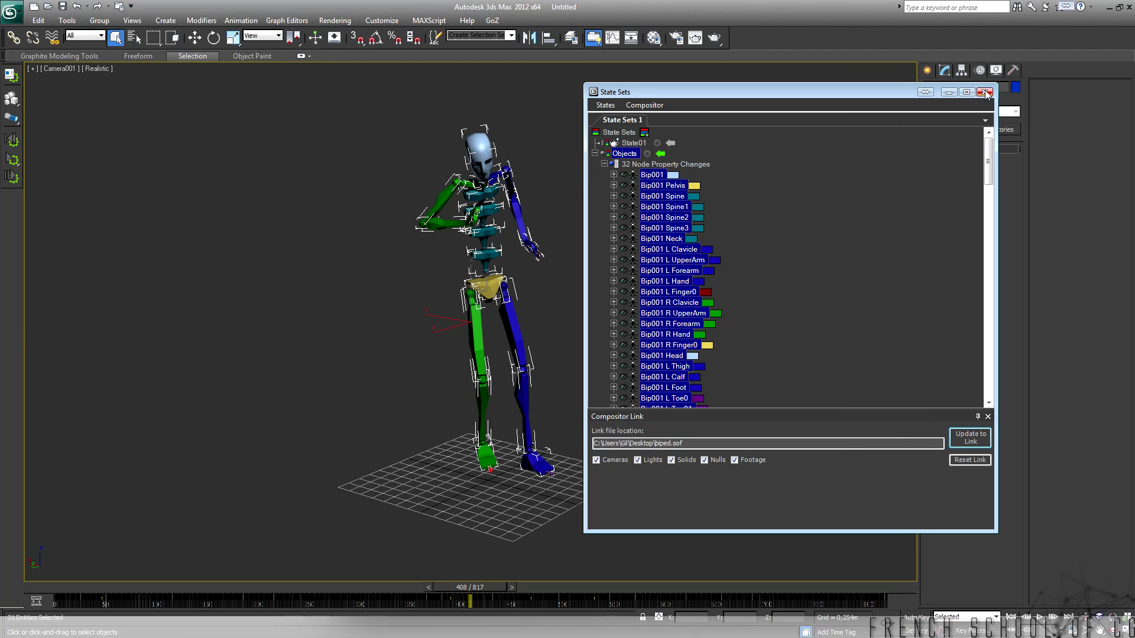
{"action": "left_click", "coordinate": [984, 92]}
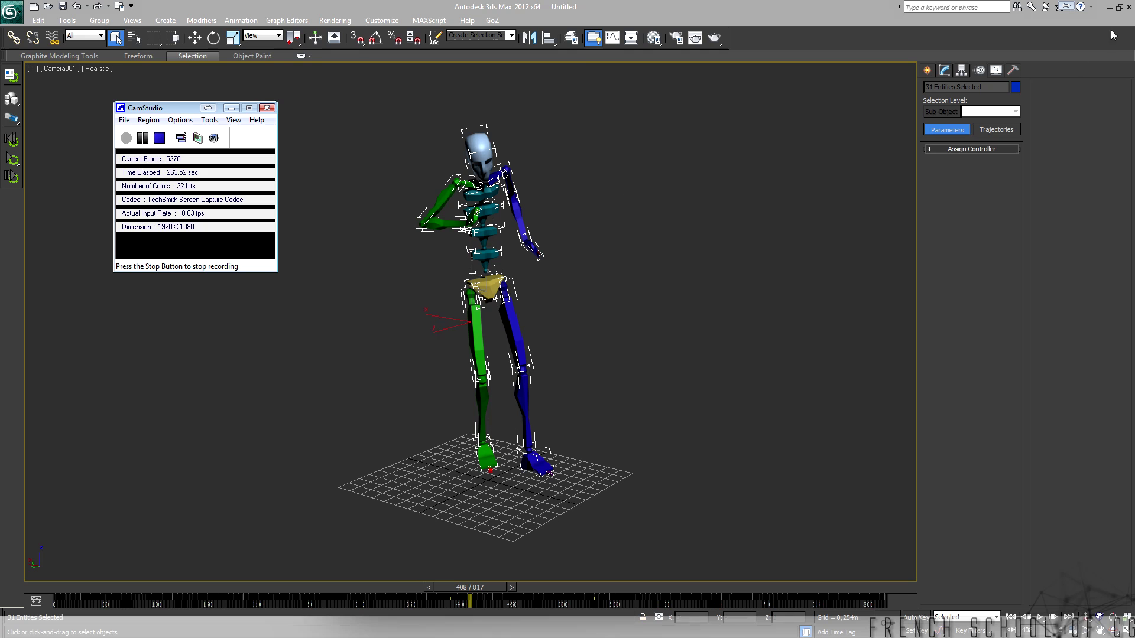
Close the 3ds Max scene, saving its changes as biped.max on the Desktop
{"action": "left_click", "coordinate": [1130, 7]}
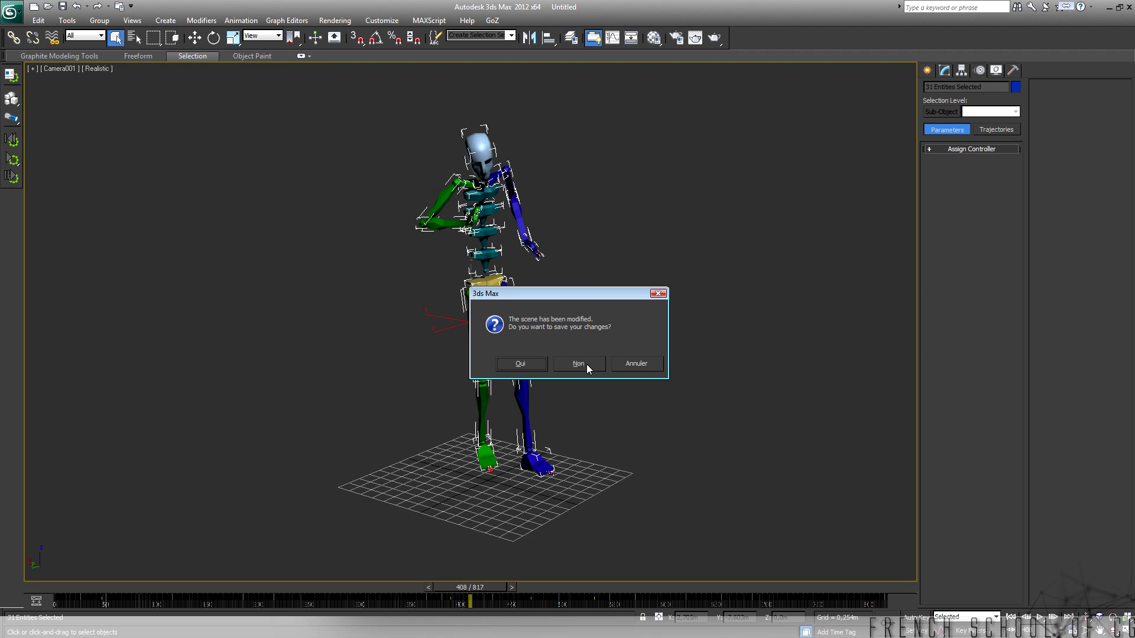
{"action": "left_click", "coordinate": [520, 363]}
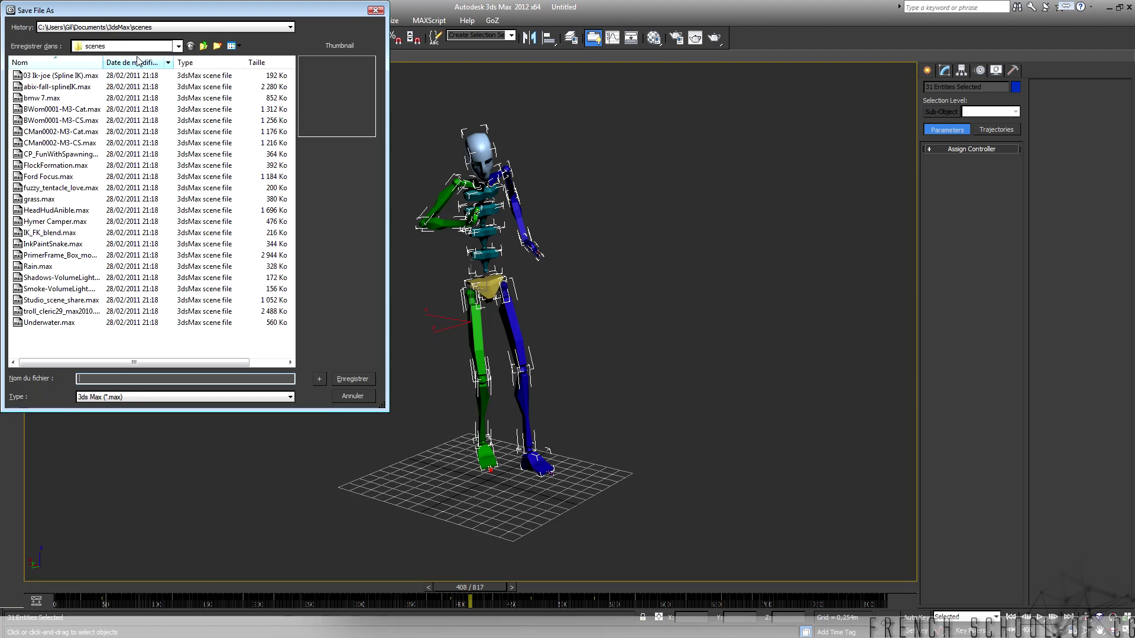
{"action": "left_click", "coordinate": [202, 28]}
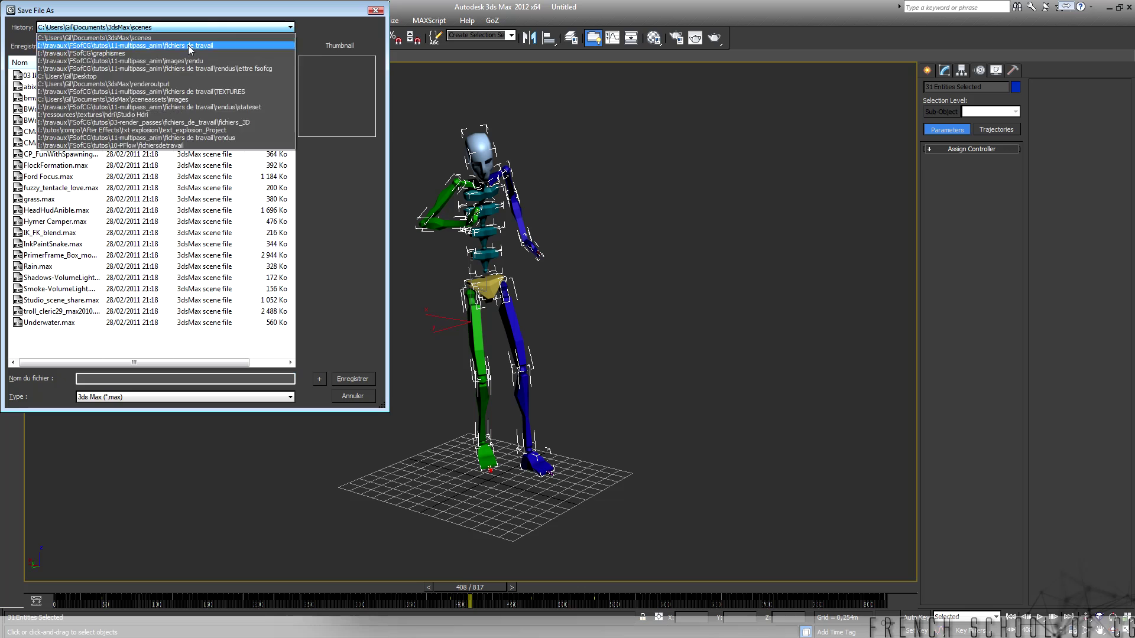
{"action": "left_click", "coordinate": [114, 77]}
{"action": "type", "text": "biped"}
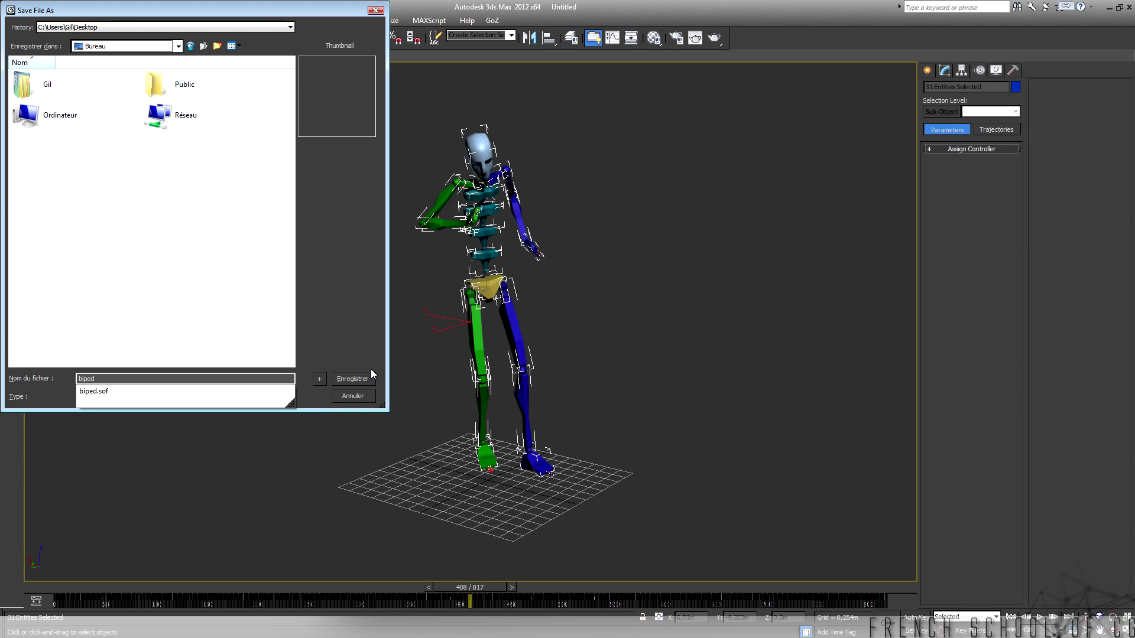
{"action": "left_click", "coordinate": [353, 379]}
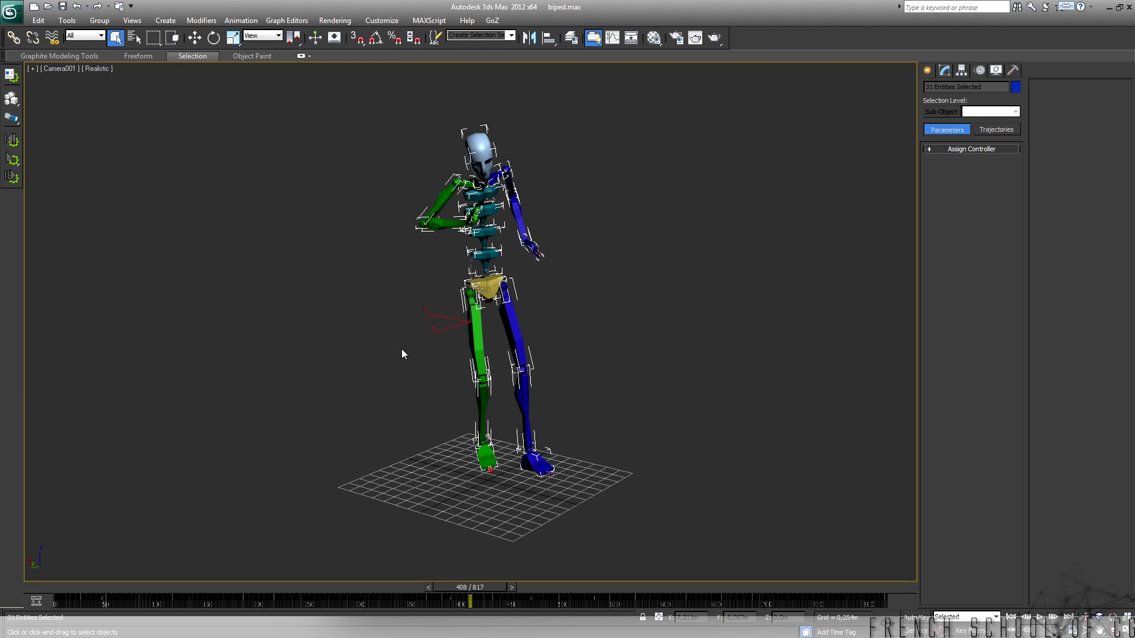
Switch to After Effects and create an Autodesk compositor link to biped.sof on the Desktop, leaving all element types included
{"action": "left_click", "coordinate": [1108, 8]}
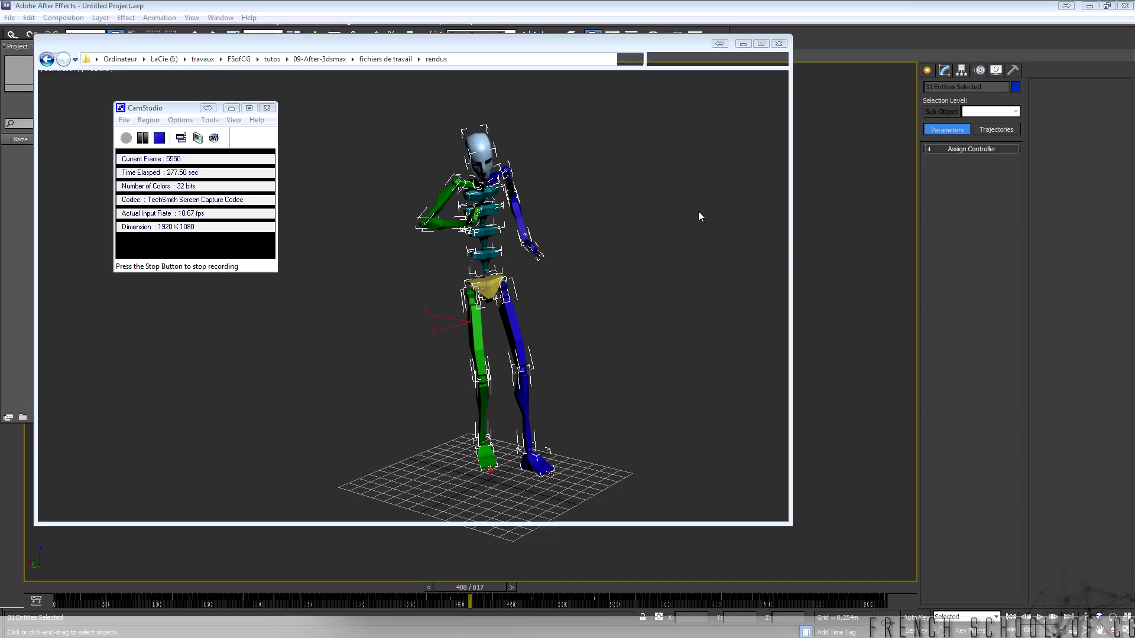
{"action": "left_click", "coordinate": [906, 197]}
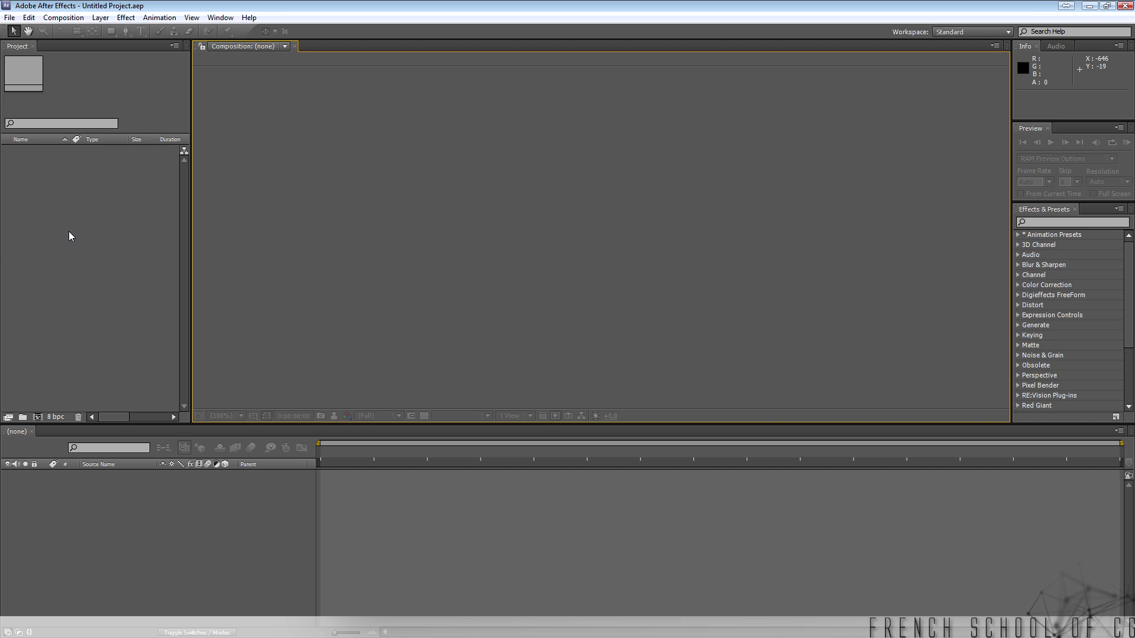
{"action": "left_click", "coordinate": [10, 17]}
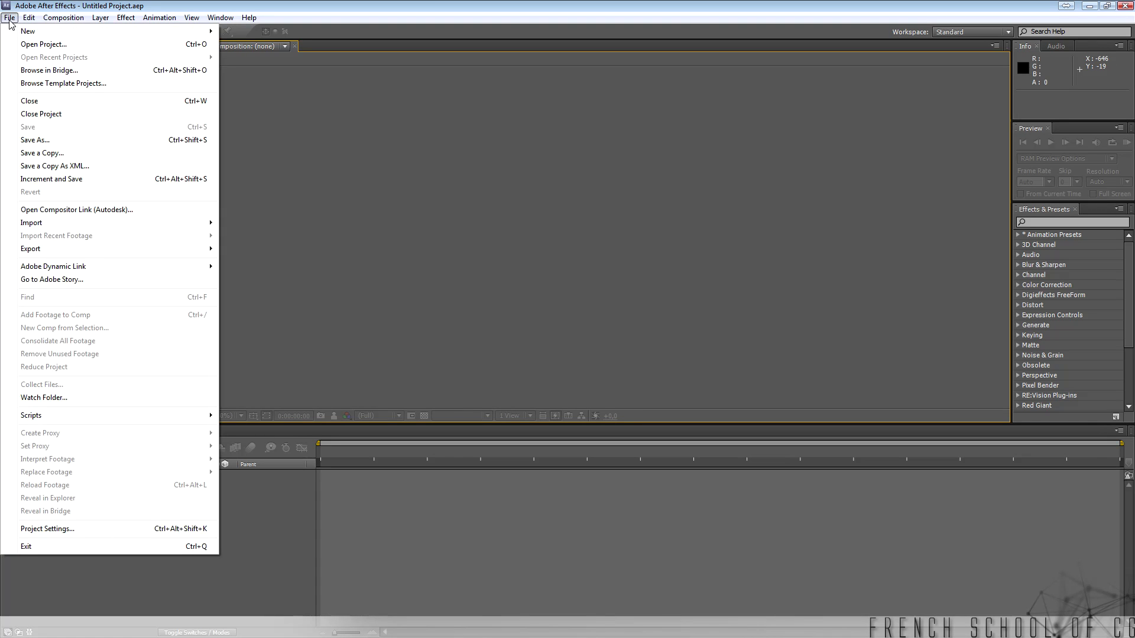
{"action": "left_click", "coordinate": [72, 214]}
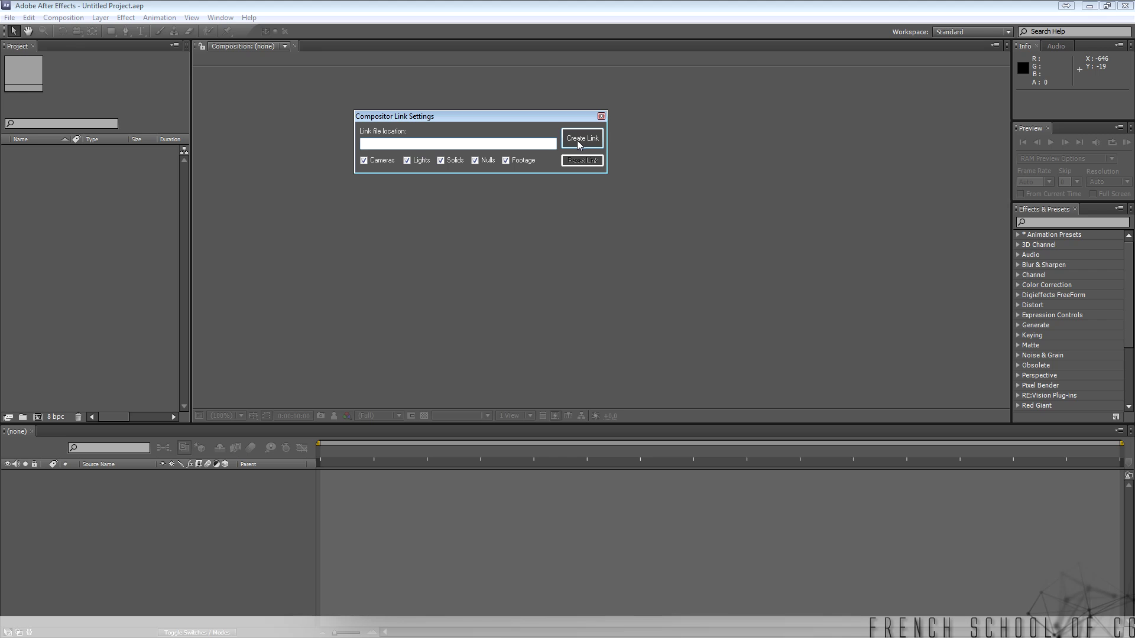
{"action": "left_click", "coordinate": [578, 140]}
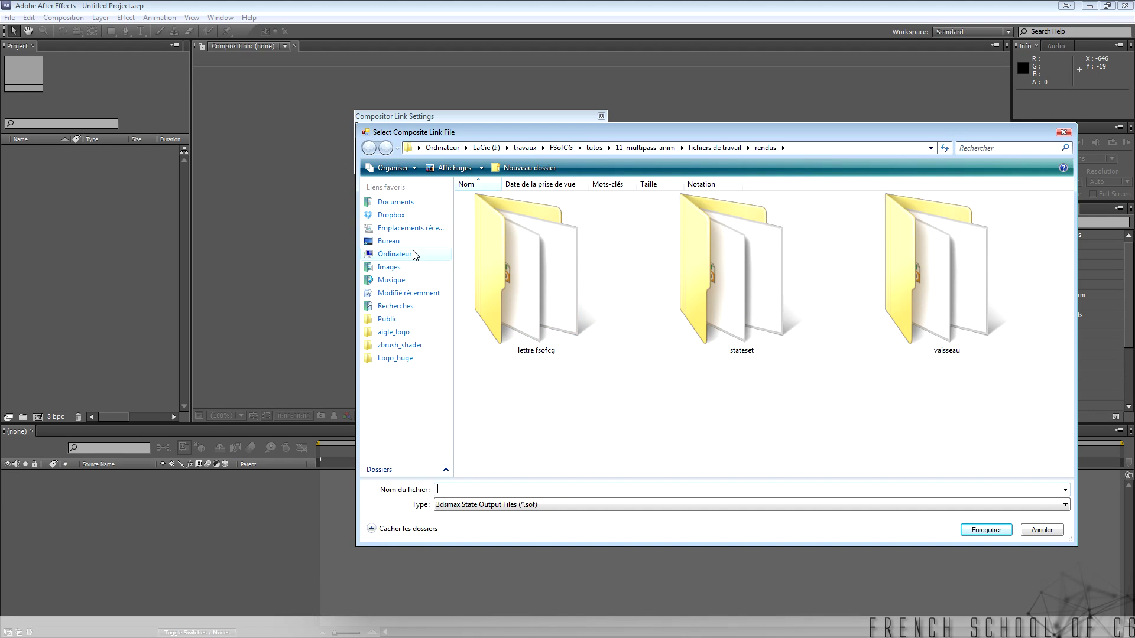
{"action": "left_click", "coordinate": [388, 241]}
{"action": "left_click", "coordinate": [480, 244]}
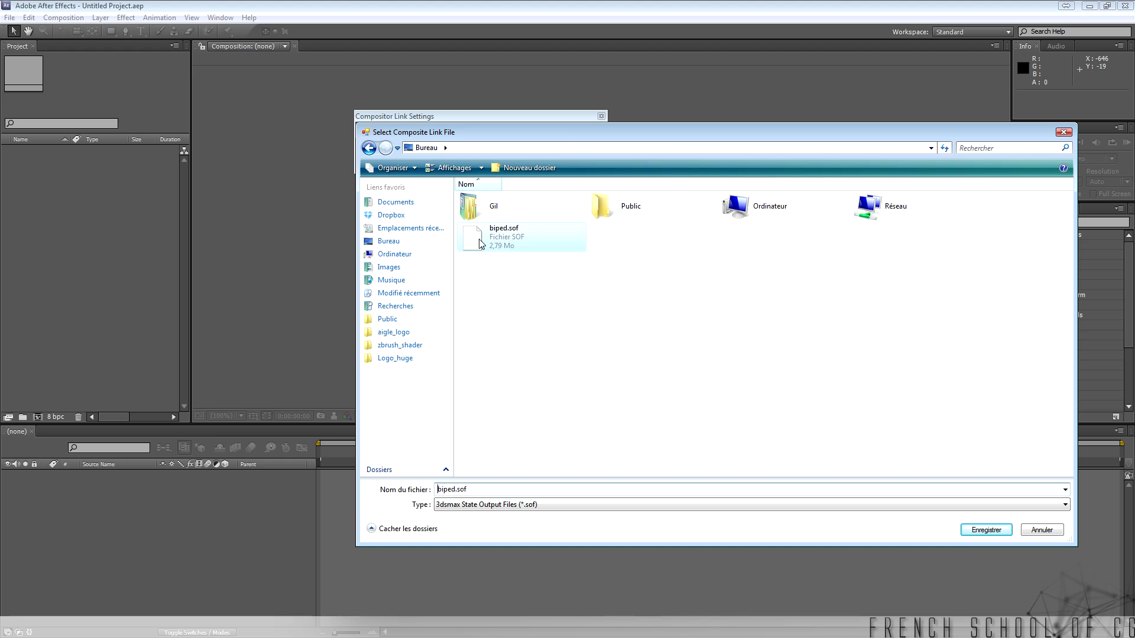
{"action": "double_click", "coordinate": [476, 245]}
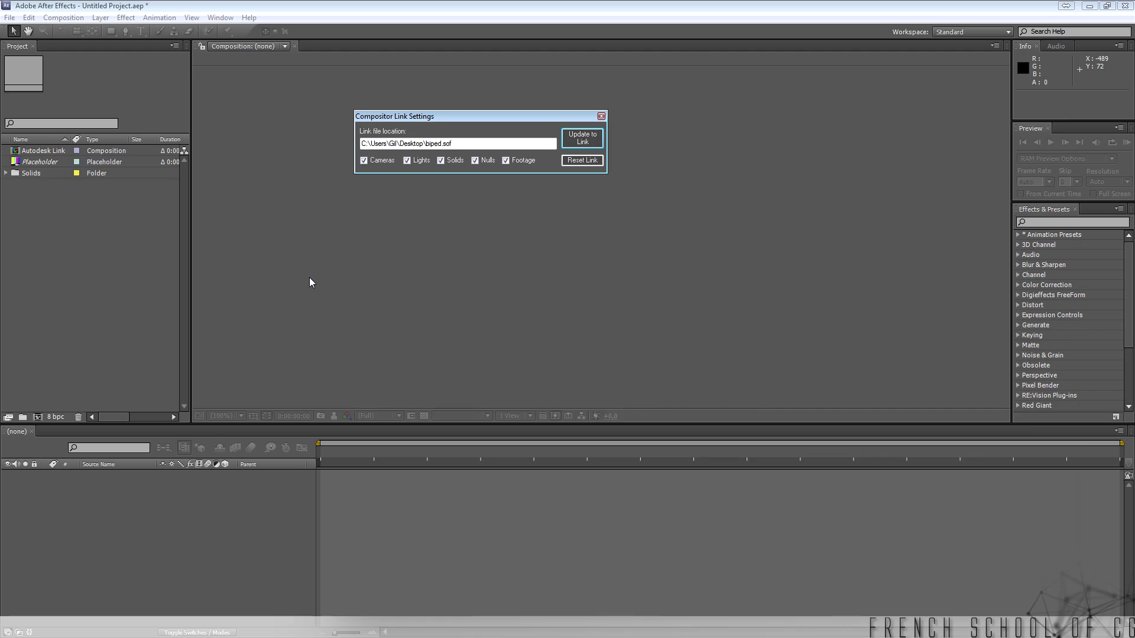
{"action": "left_click", "coordinate": [600, 116]}
Open the Autodesk Link composition and delete the Placeholder item from the project
{"action": "left_click", "coordinate": [71, 246]}
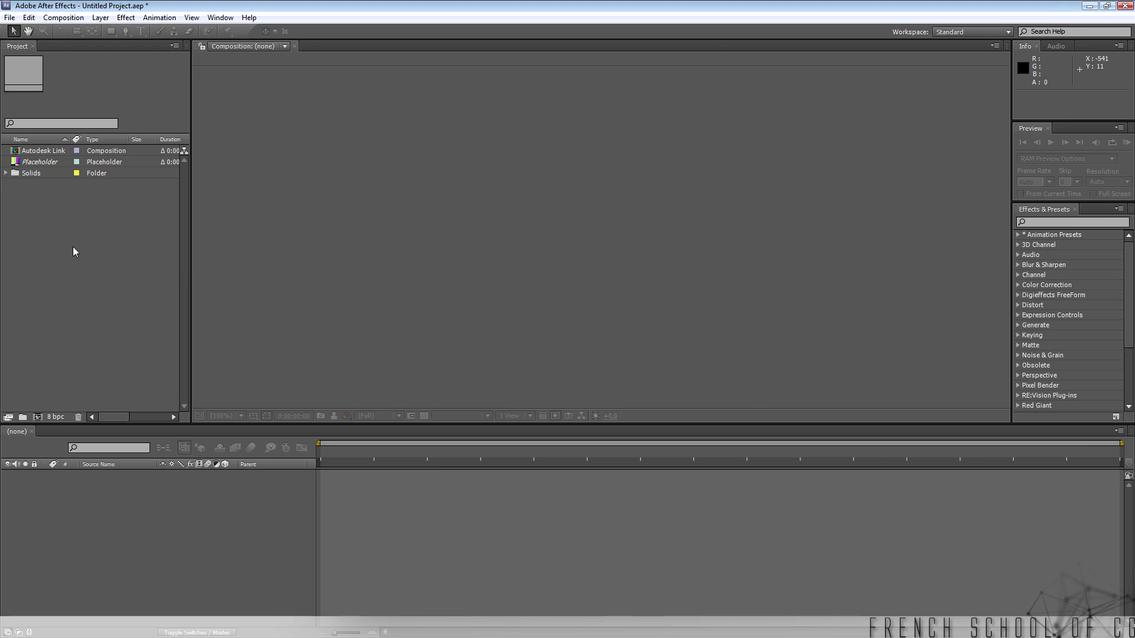
{"action": "left_click", "coordinate": [45, 151]}
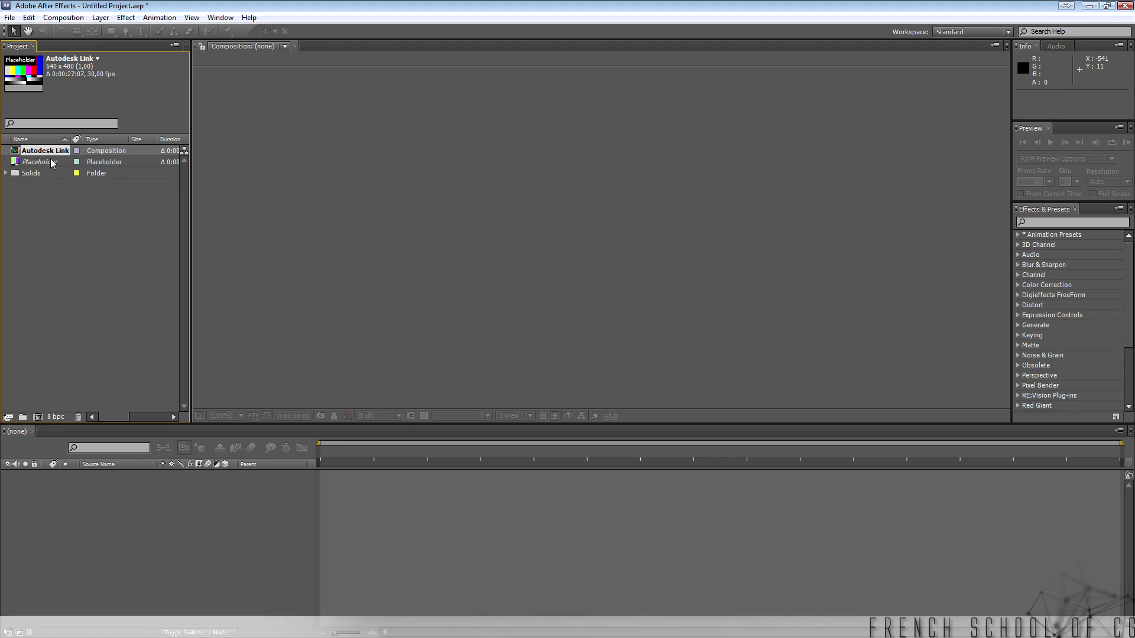
{"action": "double_click", "coordinate": [16, 152]}
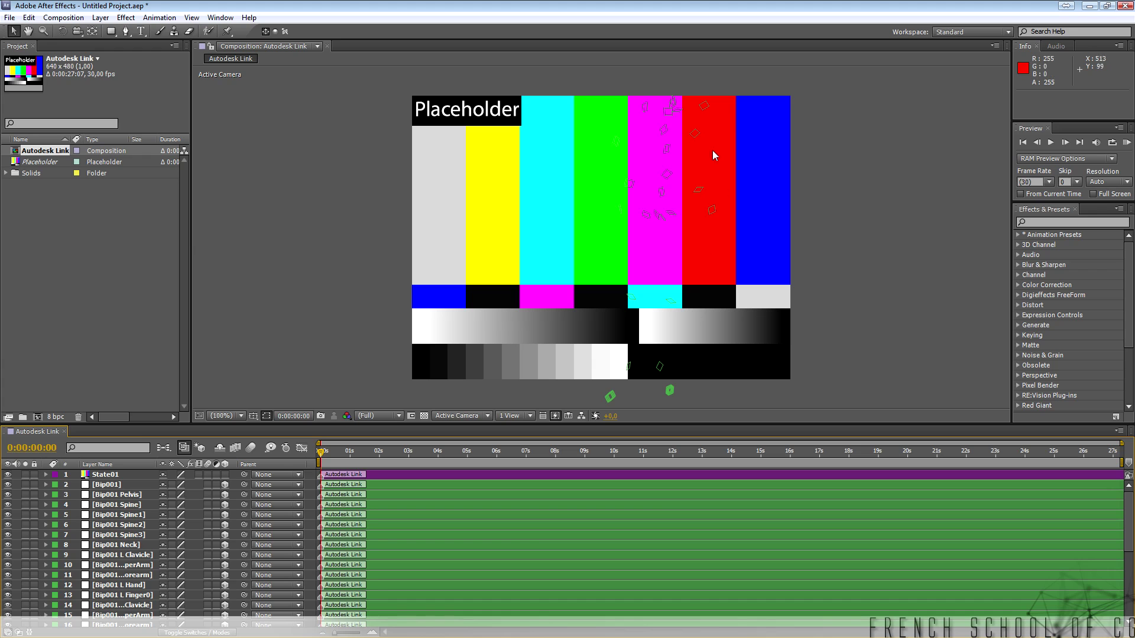
{"action": "left_click", "coordinate": [43, 162]}
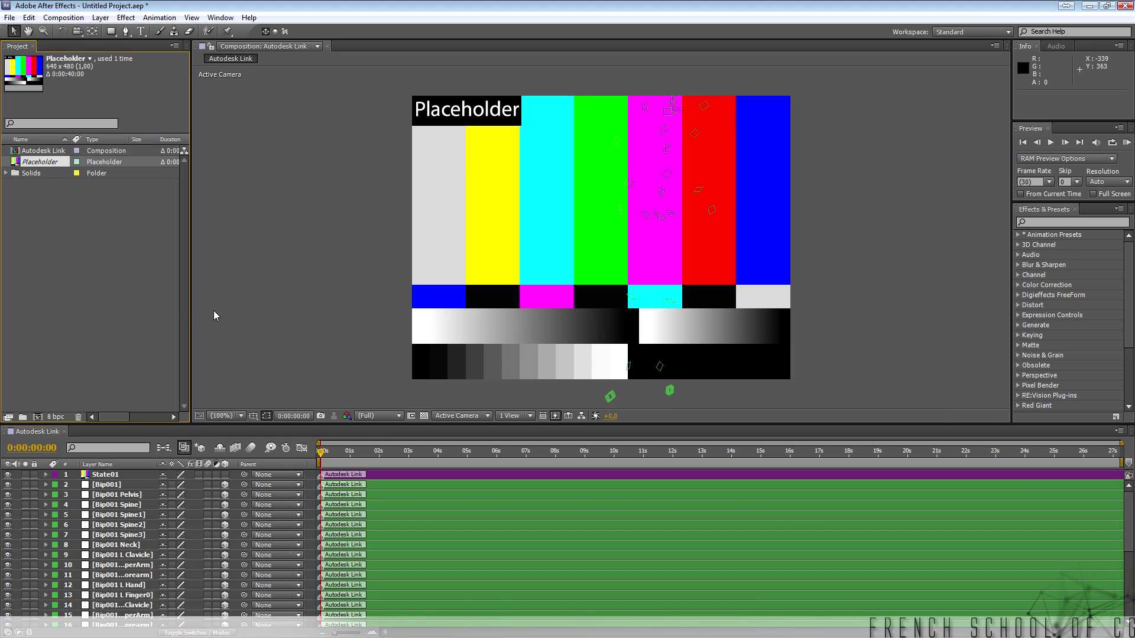
{"action": "key", "text": "Delete"}
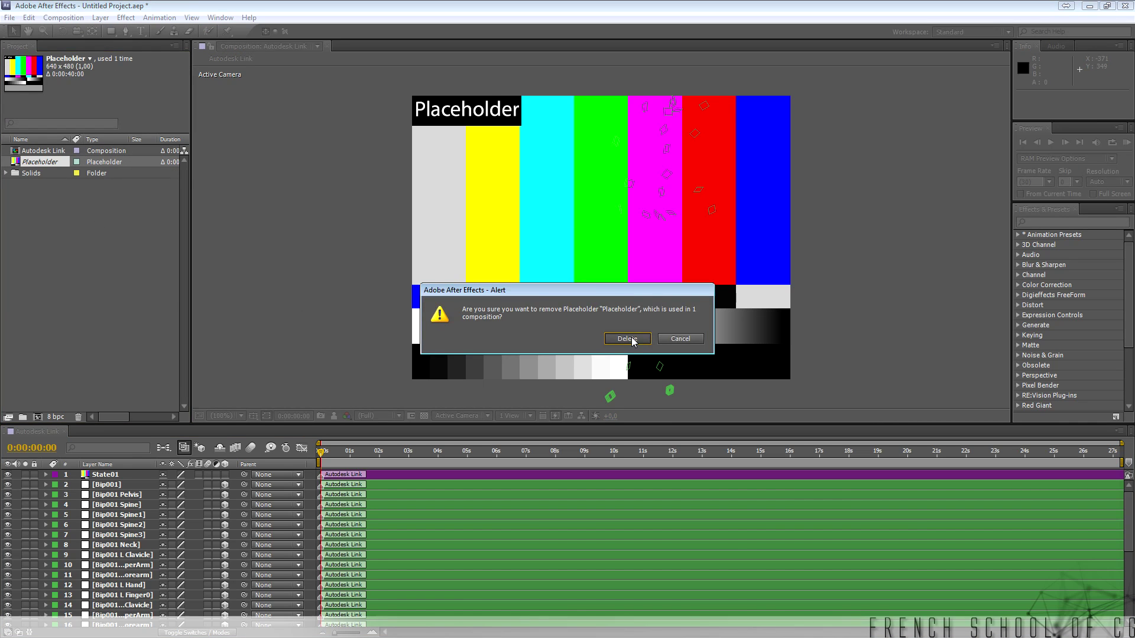
{"action": "left_click", "coordinate": [633, 338]}
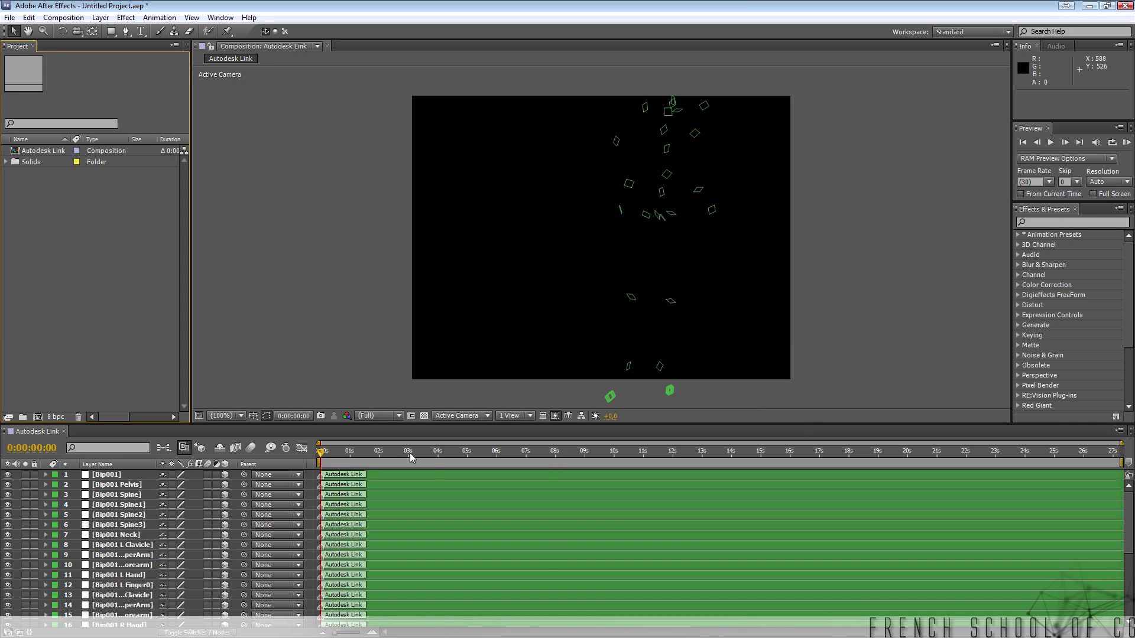
Scrub the imported animation to 0:00:07:19 and enlarge the timeline area to show every layer
{"action": "left_click_drag", "start_coordinate": [324, 455], "coordinate": [451, 458]}
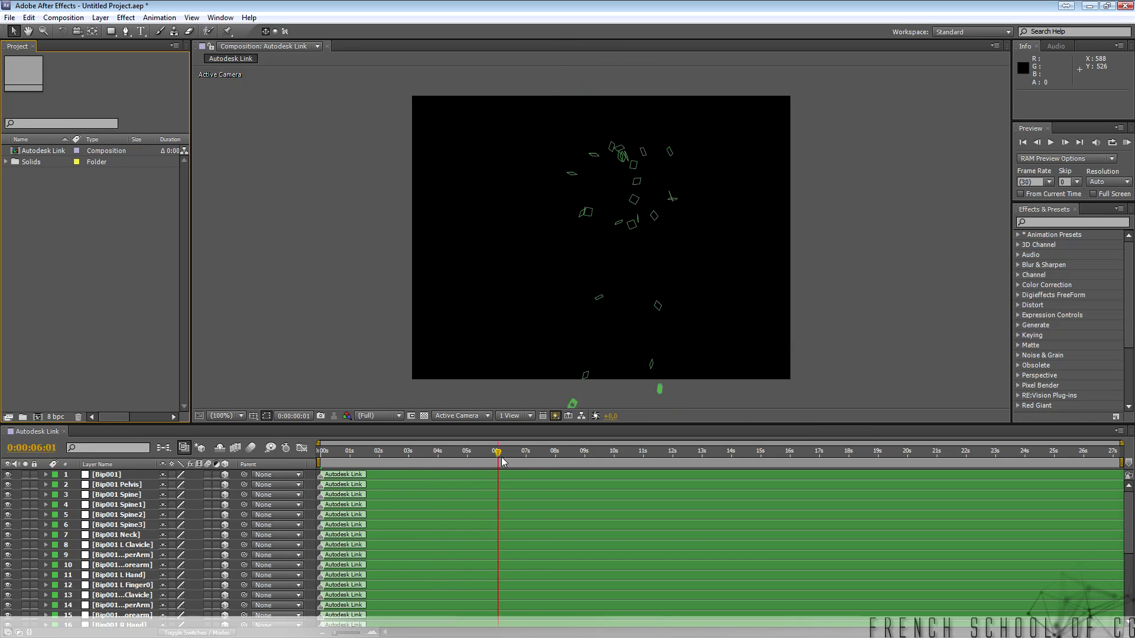
{"action": "left_click", "coordinate": [328, 450]}
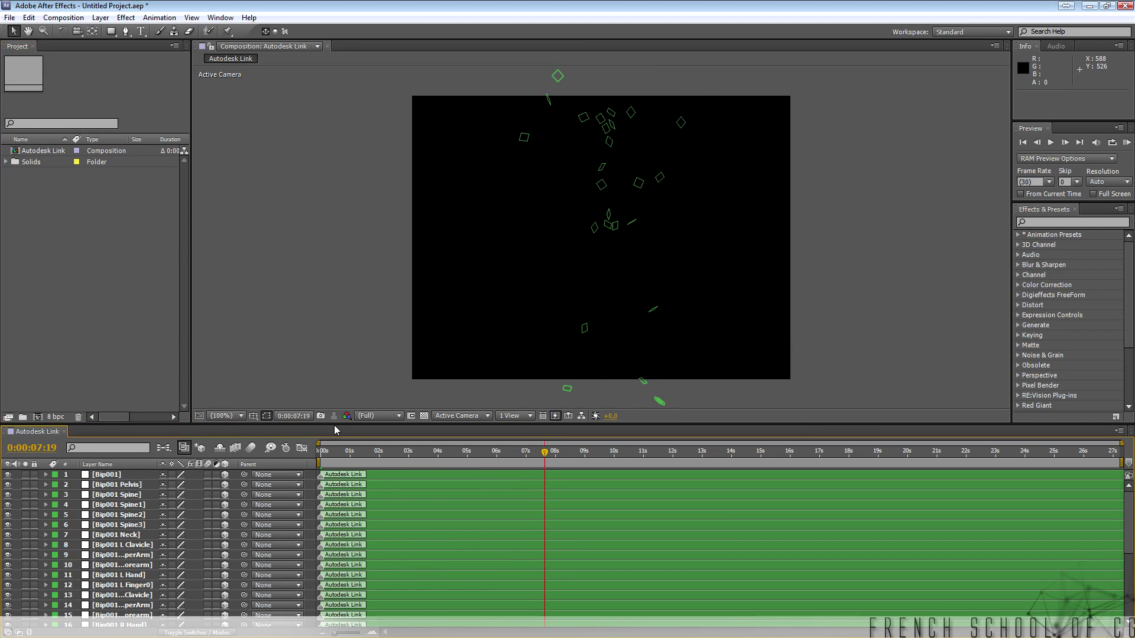
{"action": "left_click_drag", "start_coordinate": [337, 429], "coordinate": [367, 218]}
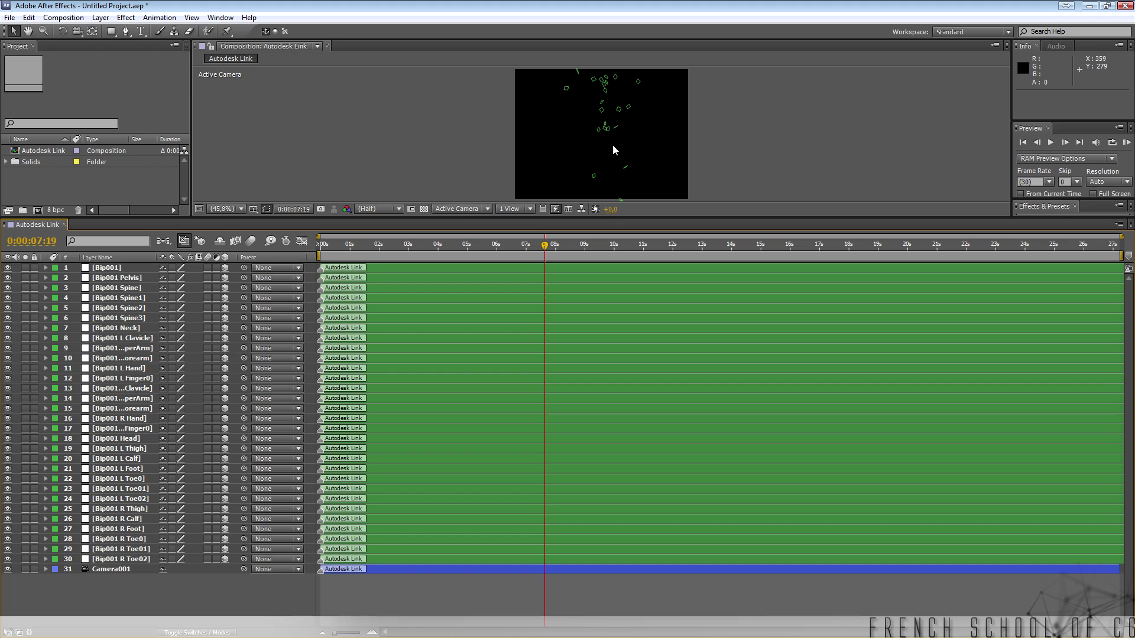
Select all null layers from Bip001 to Bip001 R Toe02, examine their keyframed properties, and collapse them again
{"action": "left_click", "coordinate": [131, 267]}
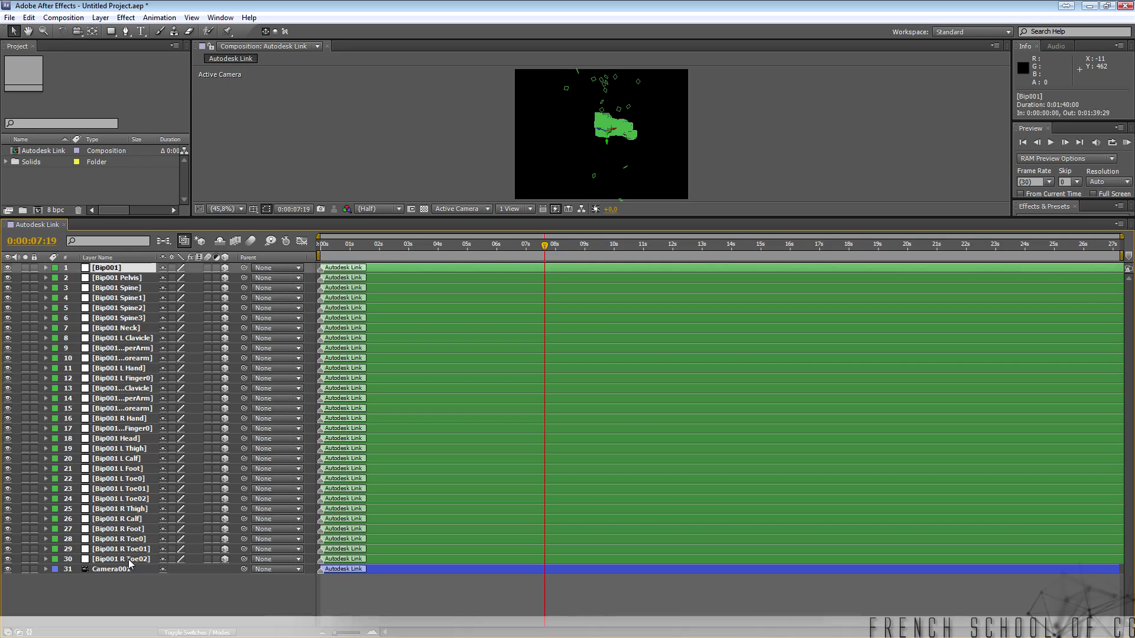
{"action": "left_click", "coordinate": [129, 559], "text": "shift"}
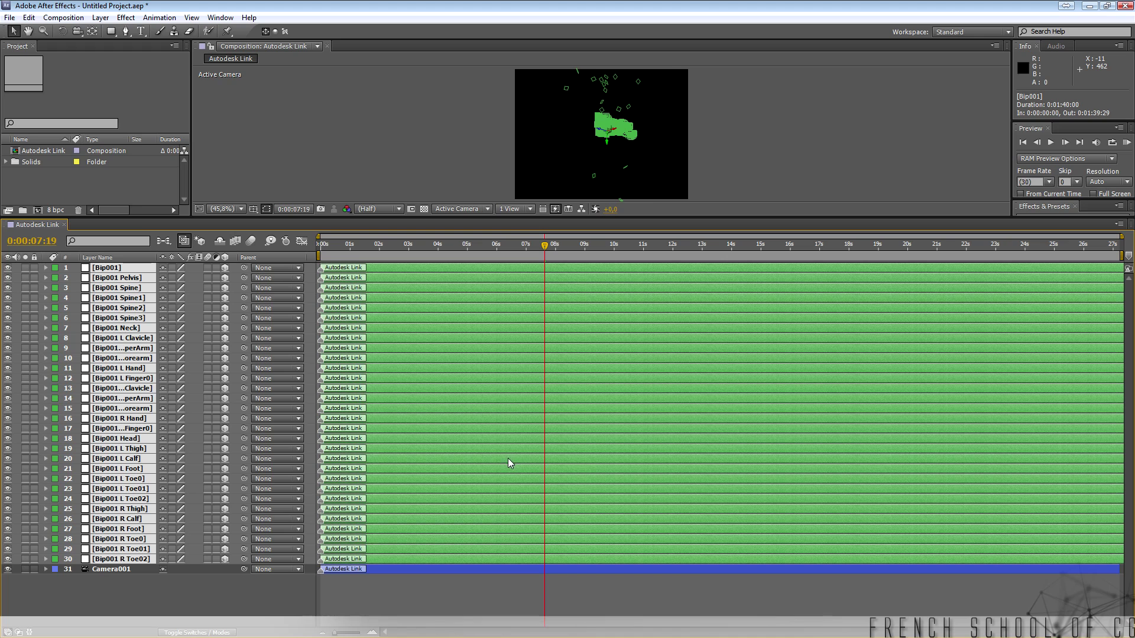
{"action": "key", "text": "u"}
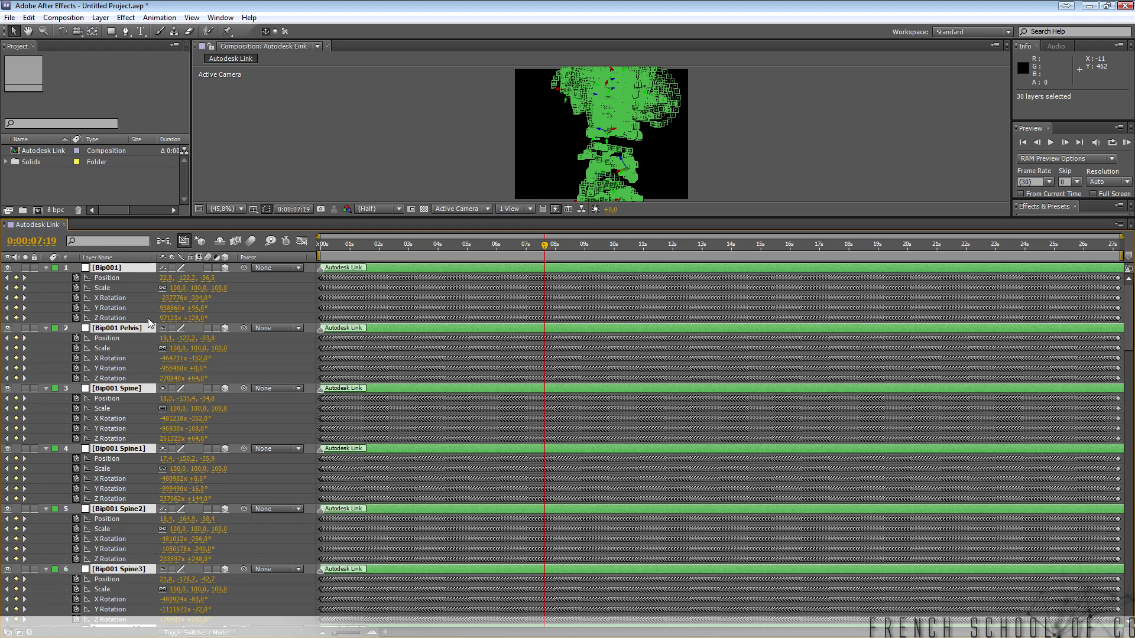
{"action": "key", "text": "u"}
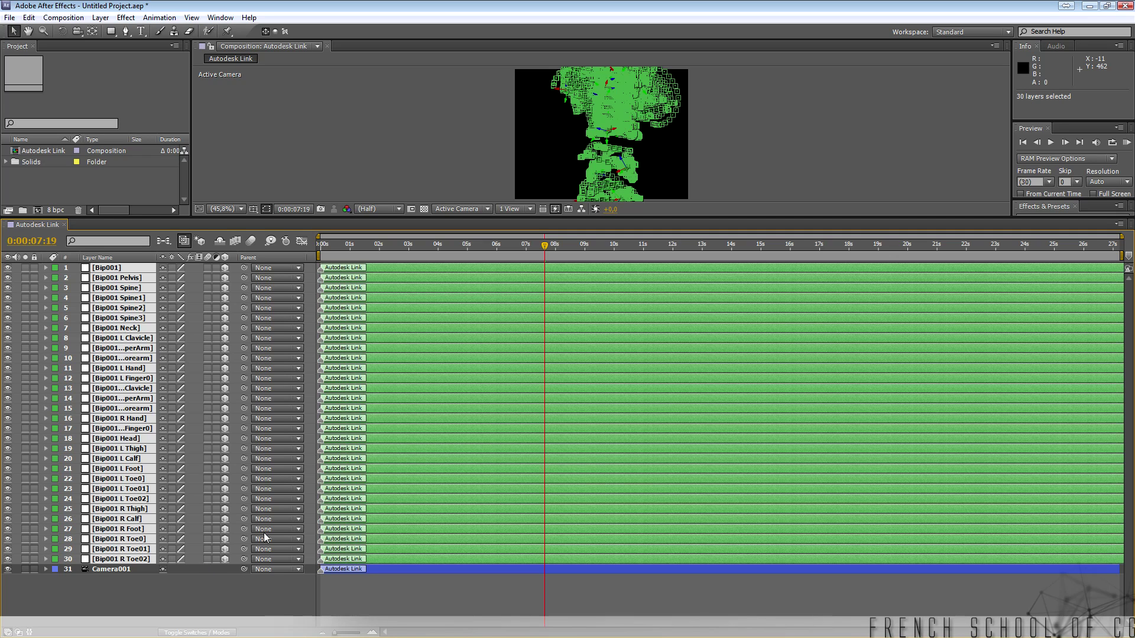
Apply the HDV/HDTV 720 25 preset to the Autodesk Link composition, keeping its 0:00:27:07 duration
{"action": "left_click", "coordinate": [100, 19]}
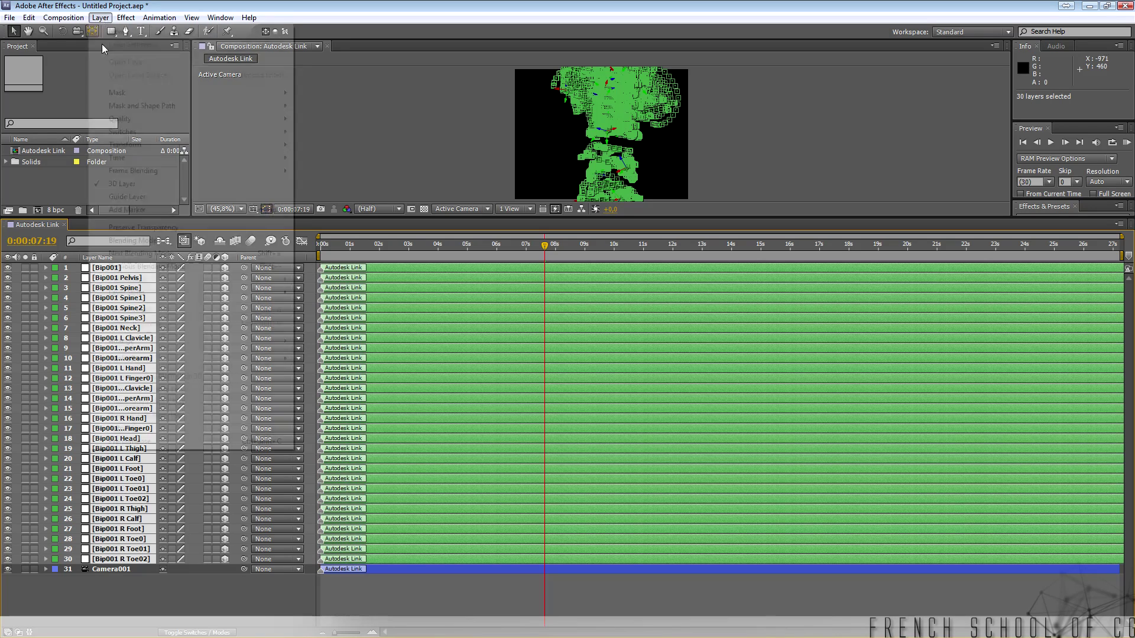
{"action": "mouse_move", "coordinate": [73, 19]}
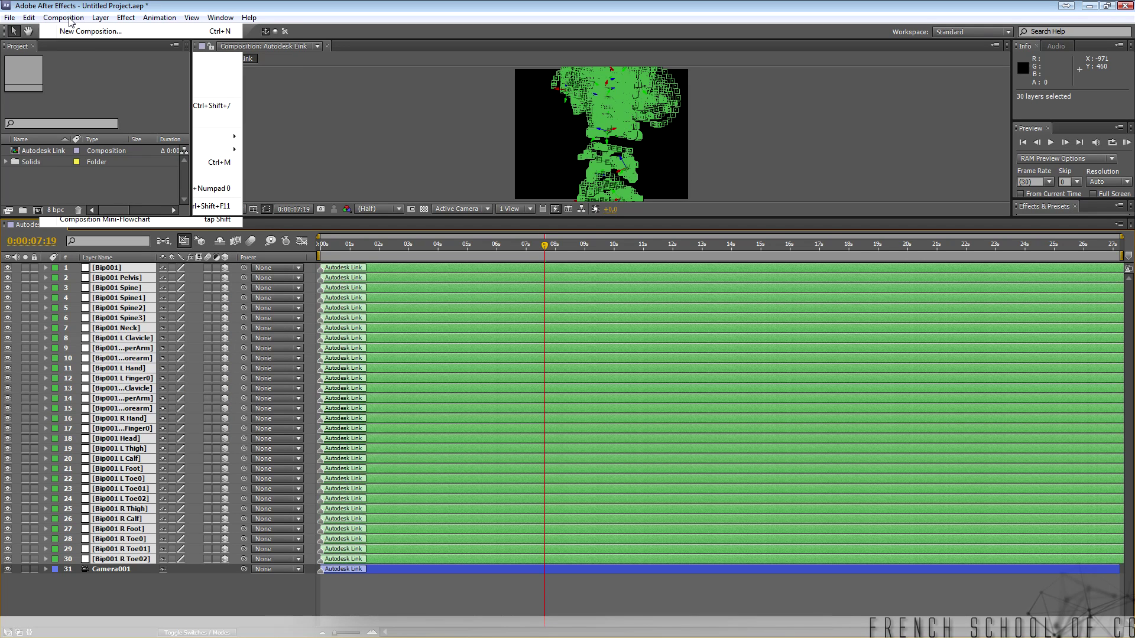
{"action": "left_click", "coordinate": [70, 19]}
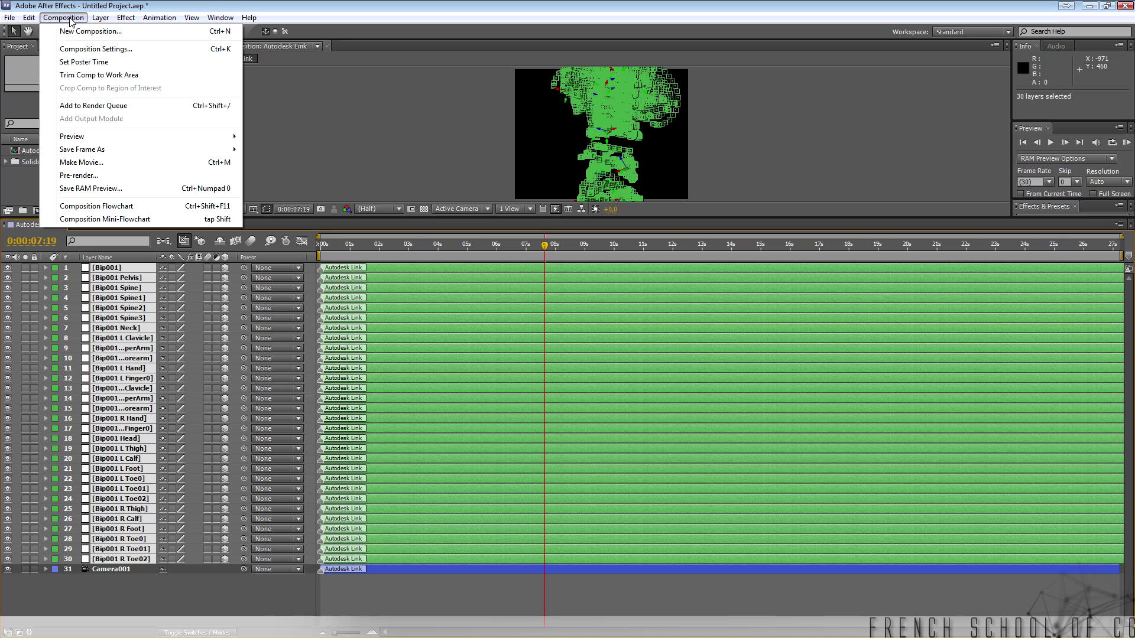
{"action": "left_click", "coordinate": [94, 49]}
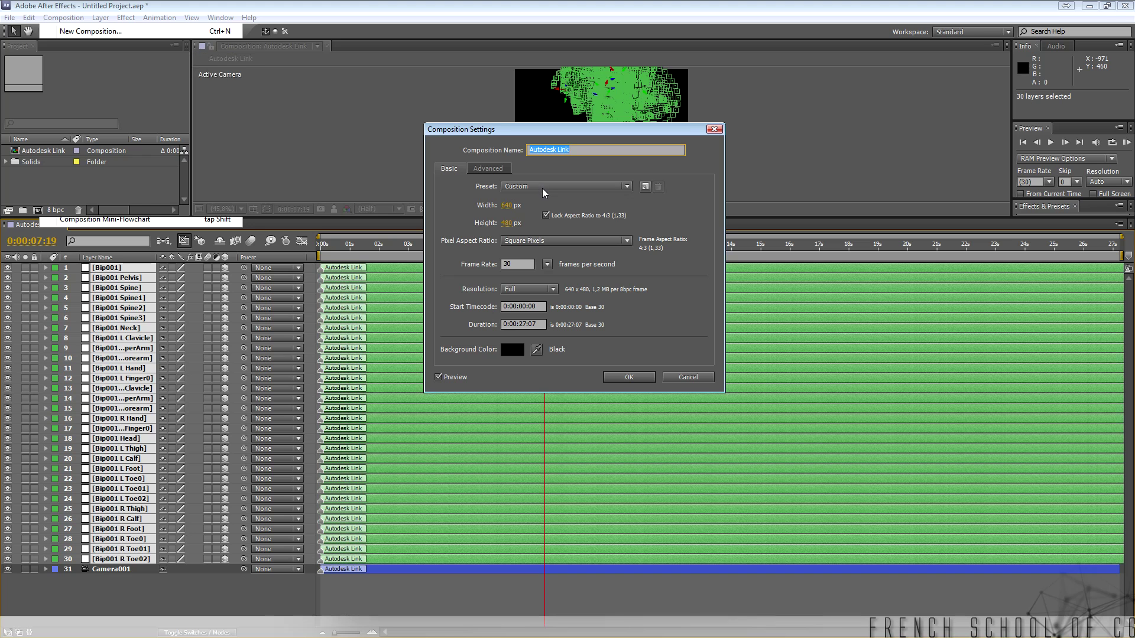
{"action": "left_click", "coordinate": [543, 187]}
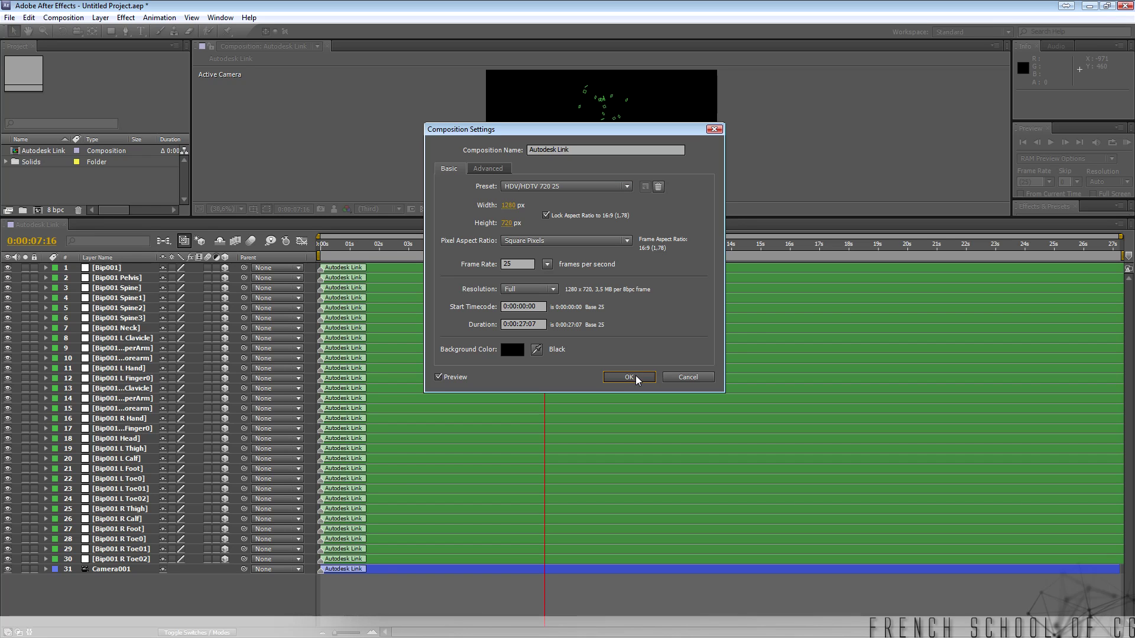
{"action": "left_click", "coordinate": [636, 377]}
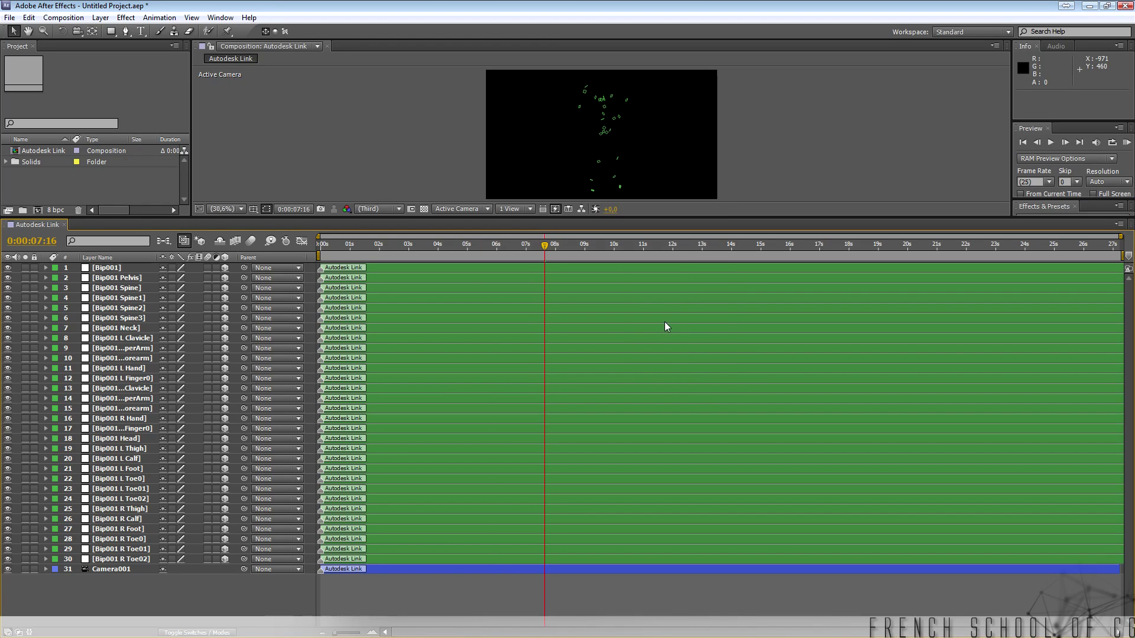
Remove all keyframes from Camera001's Point of Interest, Position, Z Rotation and Zoom properties
{"action": "left_click", "coordinate": [117, 569]}
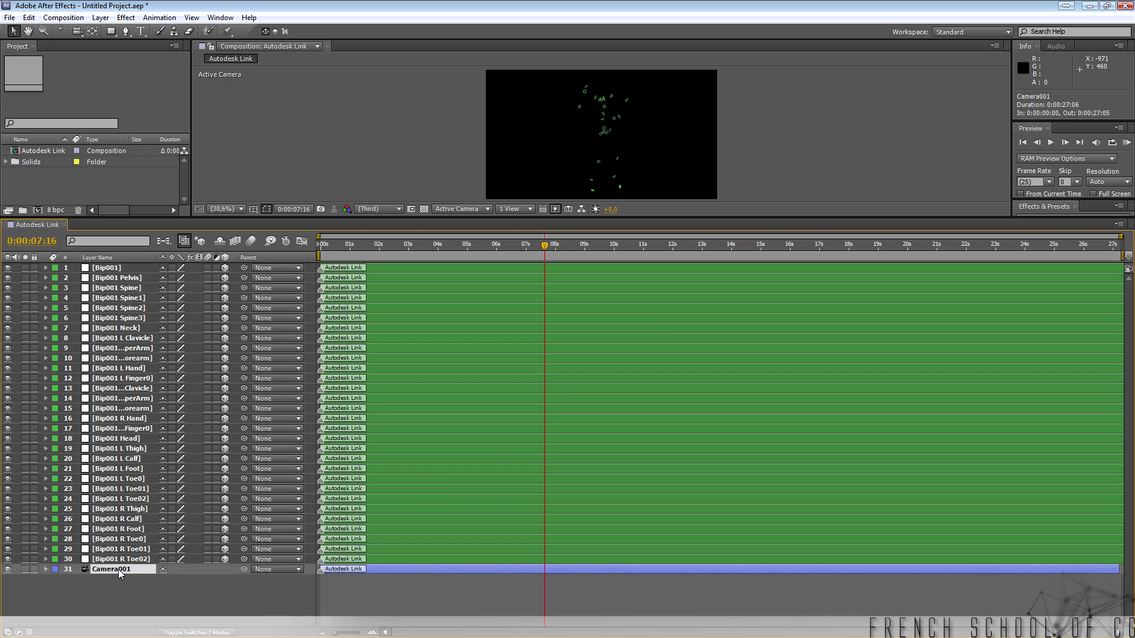
{"action": "key", "text": "u"}
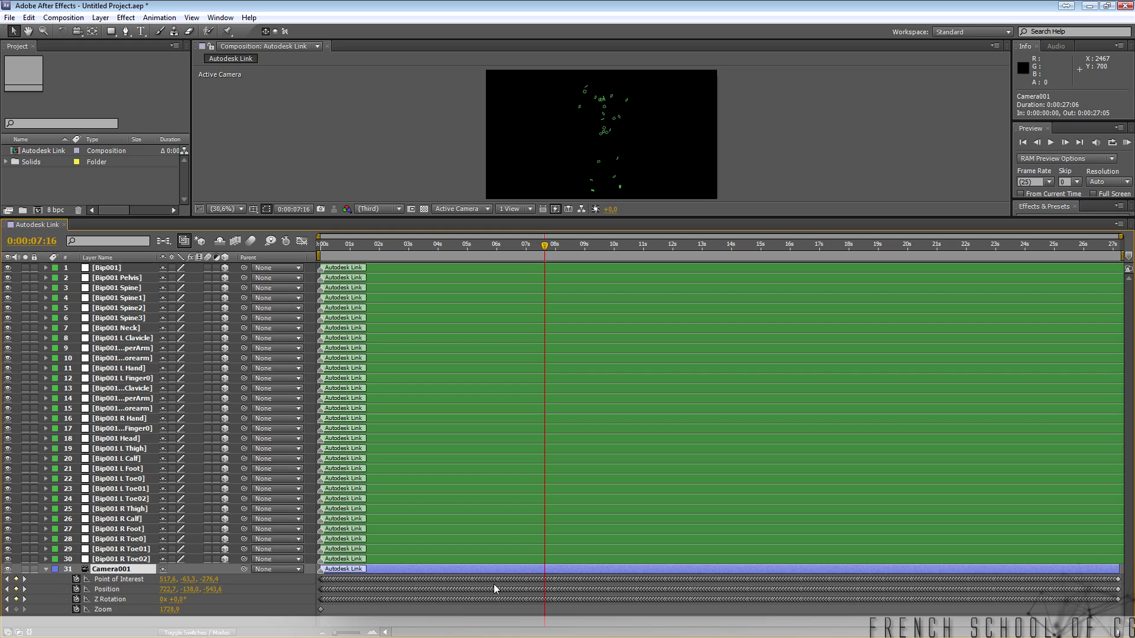
{"action": "left_click", "coordinate": [76, 579]}
{"action": "left_click", "coordinate": [76, 589]}
{"action": "left_click", "coordinate": [75, 599]}
{"action": "left_click", "coordinate": [75, 610]}
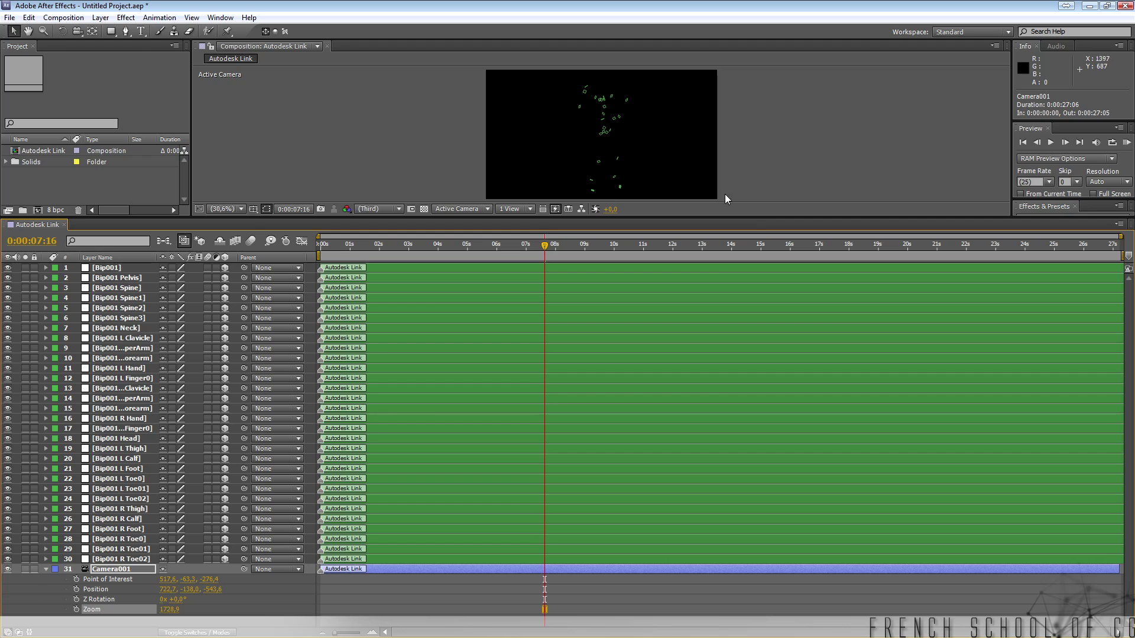
Enlarge the composition viewer, preview the biped animation from the start, and scrub to 0:00:08:19
{"action": "left_click", "coordinate": [77, 31]}
{"action": "left_click_drag", "start_coordinate": [608, 137], "coordinate": [641, 517]}
{"action": "left_click", "coordinate": [1022, 142]}
{"action": "left_click", "coordinate": [1126, 143]}
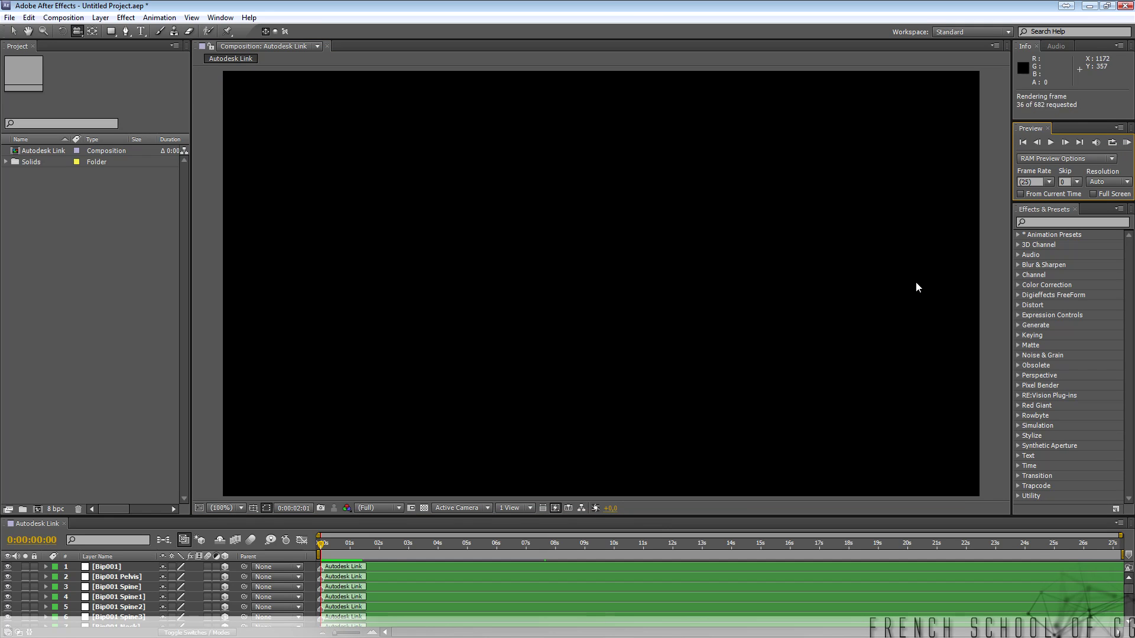
{"action": "left_click", "coordinate": [332, 548]}
{"action": "left_click_drag", "start_coordinate": [322, 549], "coordinate": [577, 548]}
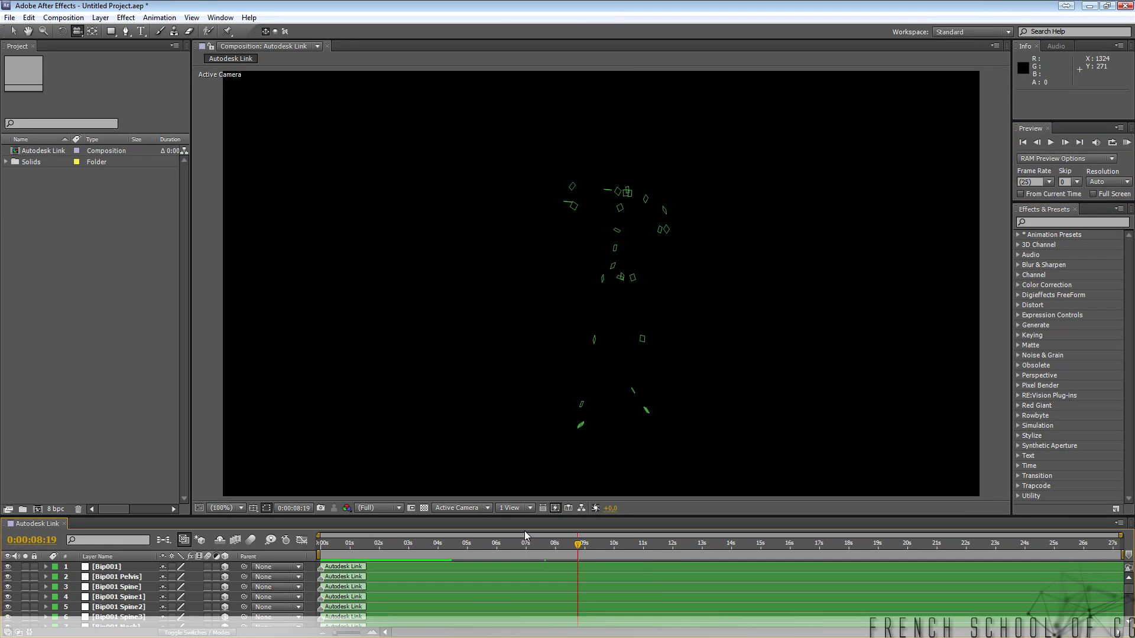
Select the Bip001 layer, enlarge the timeline area again, and reveal the layer's keyframed properties
{"action": "left_click", "coordinate": [137, 568]}
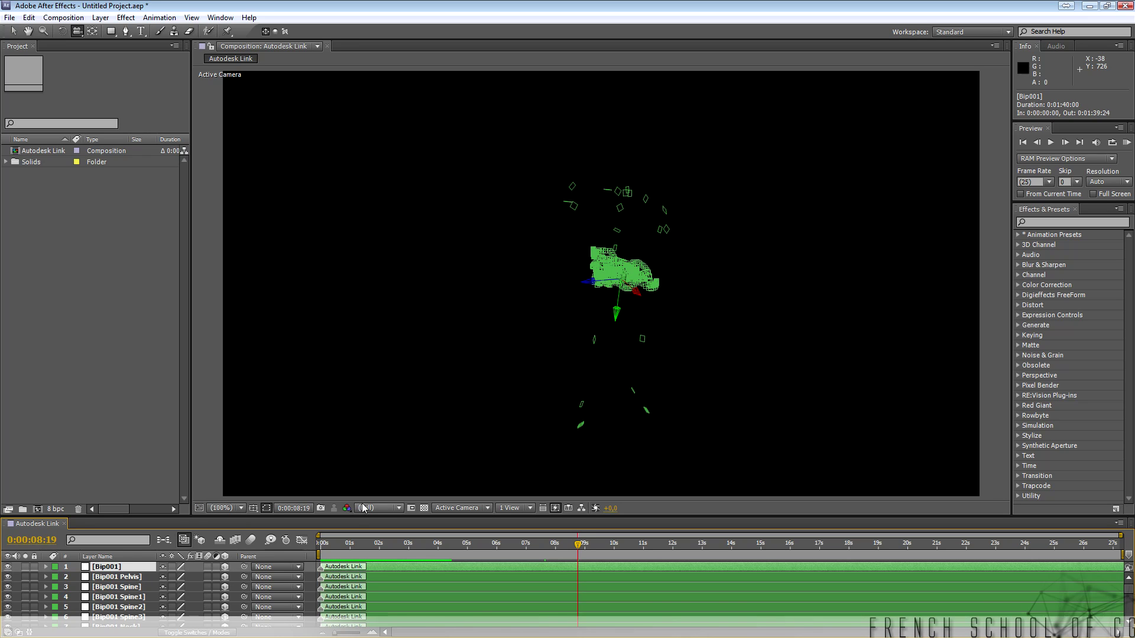
{"action": "left_click_drag", "start_coordinate": [352, 515], "coordinate": [385, 295]}
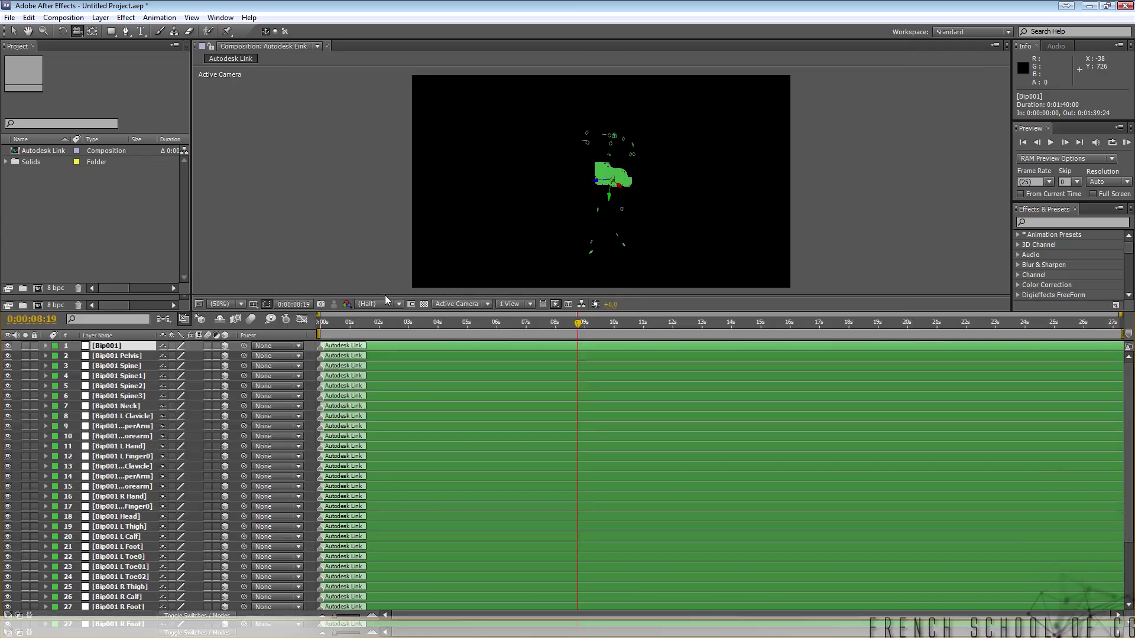
{"action": "key", "text": "u"}
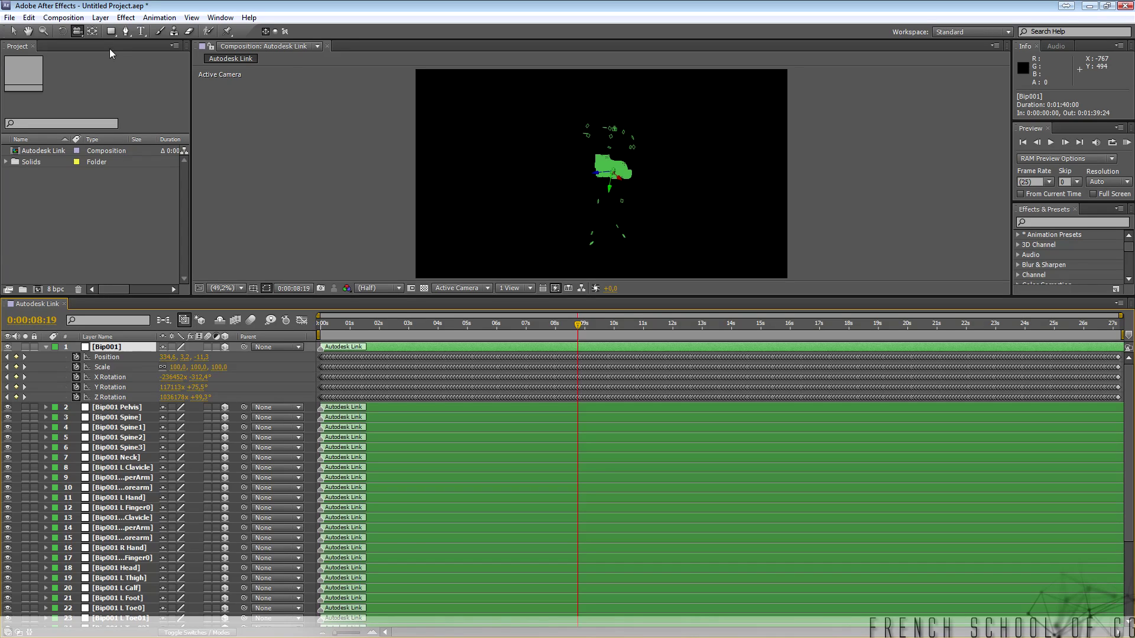
Add a Point light to the composition, leaving its other settings at their defaults
{"action": "left_click", "coordinate": [100, 17]}
{"action": "mouse_move", "coordinate": [116, 31]}
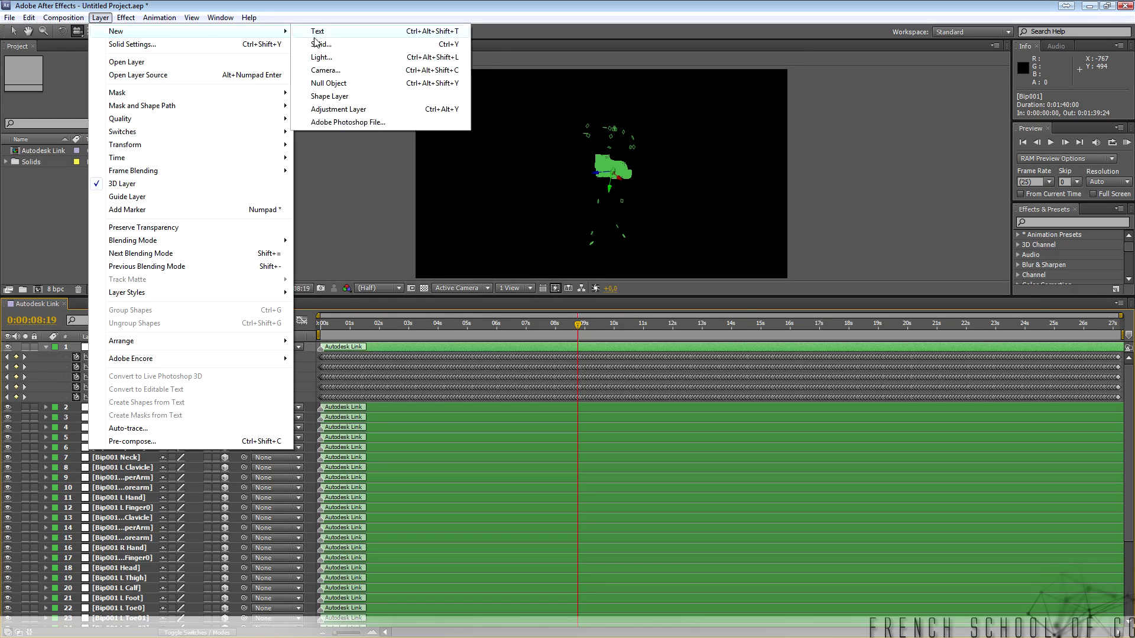
{"action": "left_click", "coordinate": [321, 56]}
{"action": "left_click", "coordinate": [312, 109]}
{"action": "left_click", "coordinate": [317, 147]}
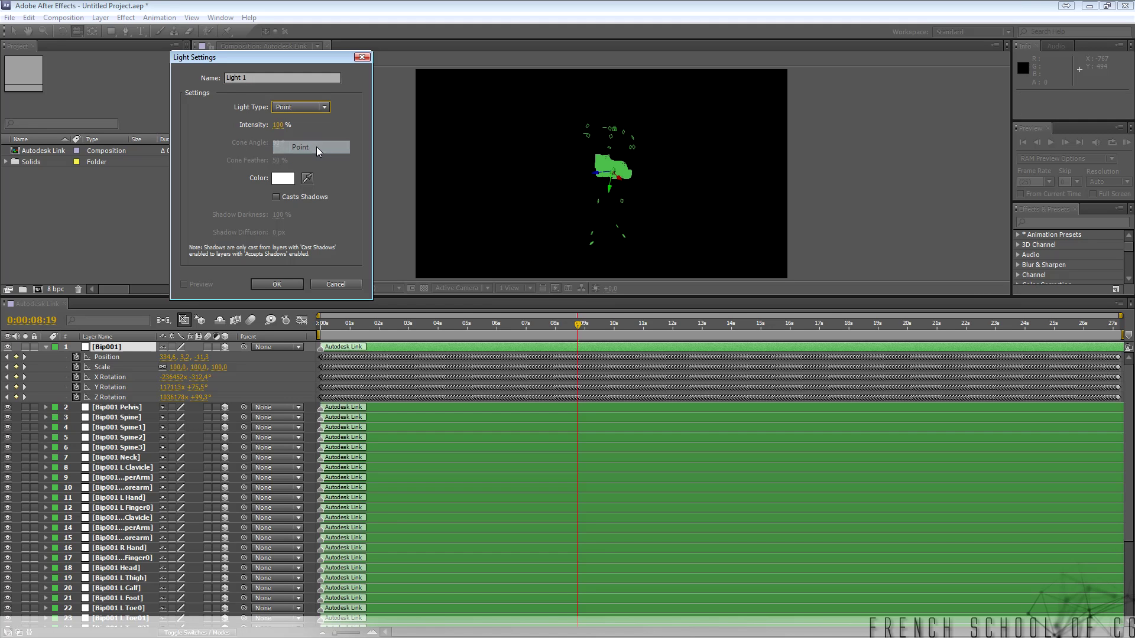
{"action": "left_click", "coordinate": [277, 283]}
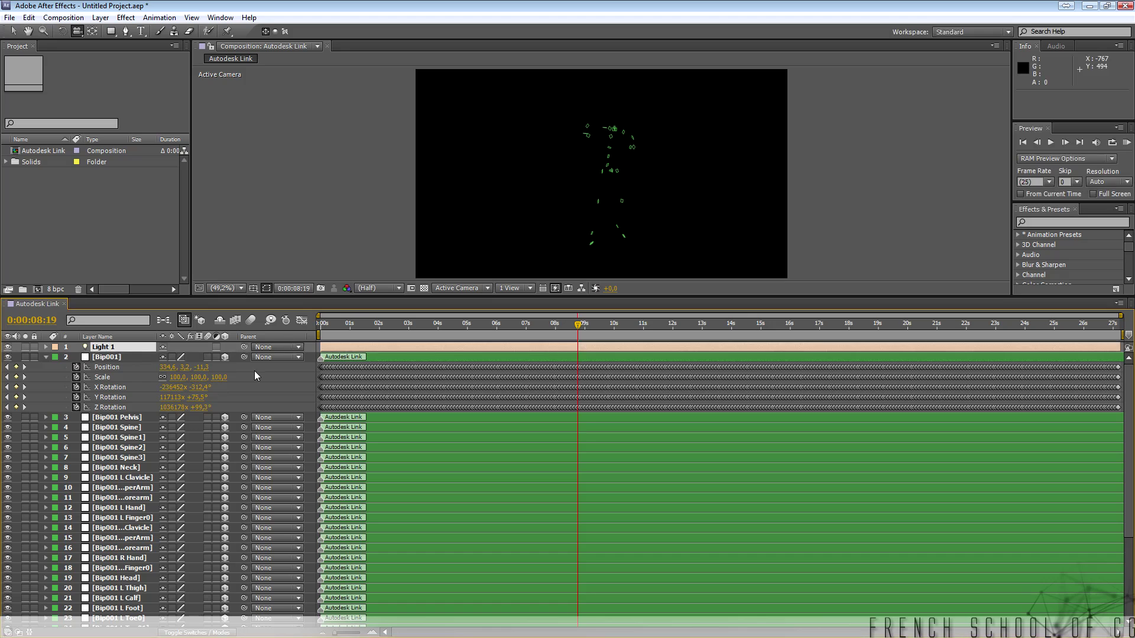
Copy all Position keyframes from Bip001 and paste them onto Light 1 at 0:00:08:19
{"action": "left_click", "coordinate": [124, 357]}
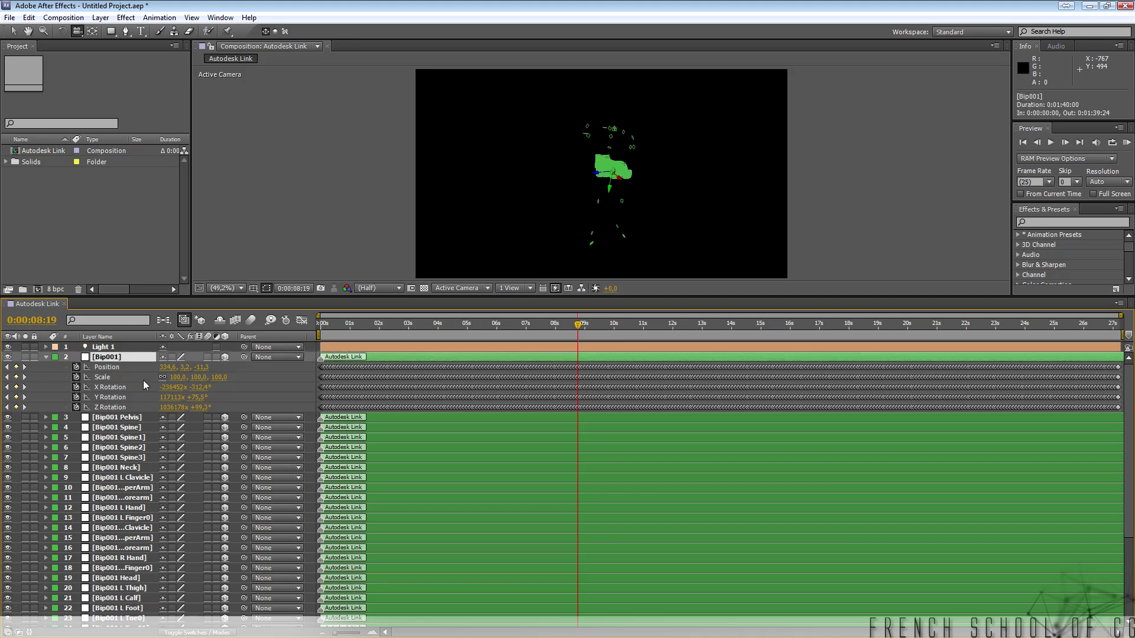
{"action": "left_click", "coordinate": [109, 368]}
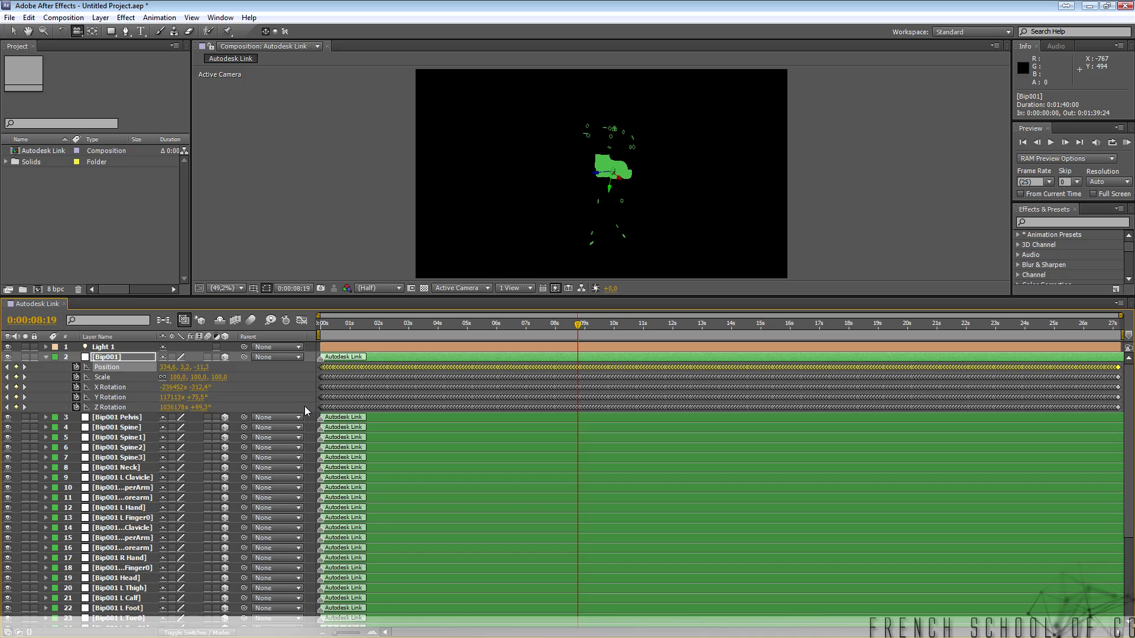
{"action": "key", "text": "ctrl+c"}
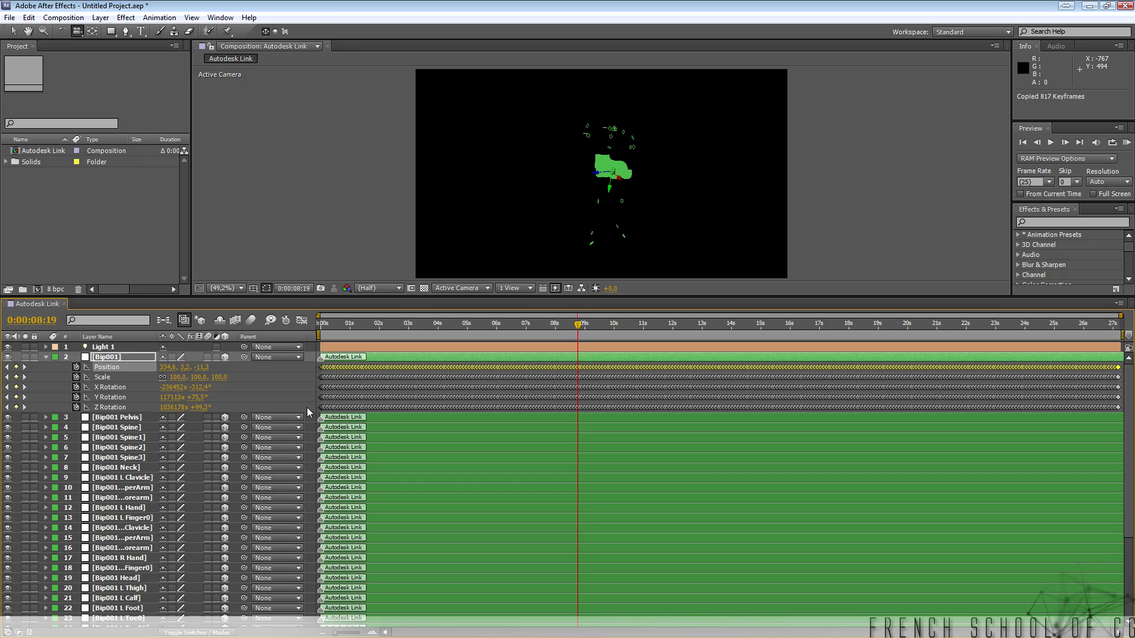
{"action": "left_click", "coordinate": [134, 347]}
{"action": "key", "text": "ctrl+v"}
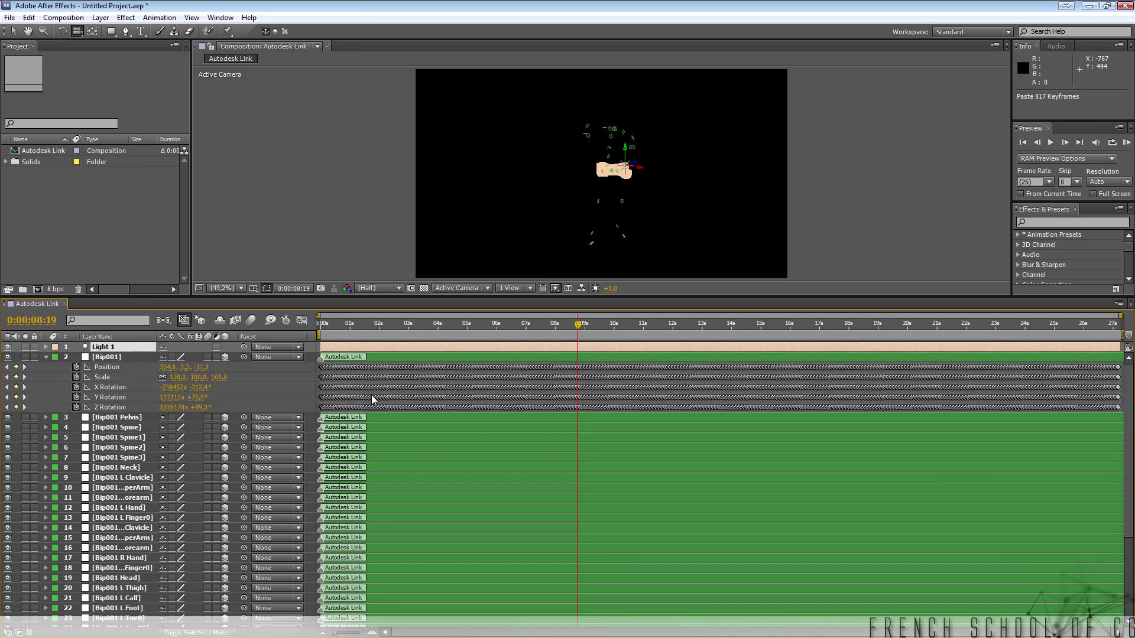
Compare the positions of Light 1 and Bip001 in the viewer by selecting the two layers alternately
{"action": "left_click", "coordinate": [122, 357]}
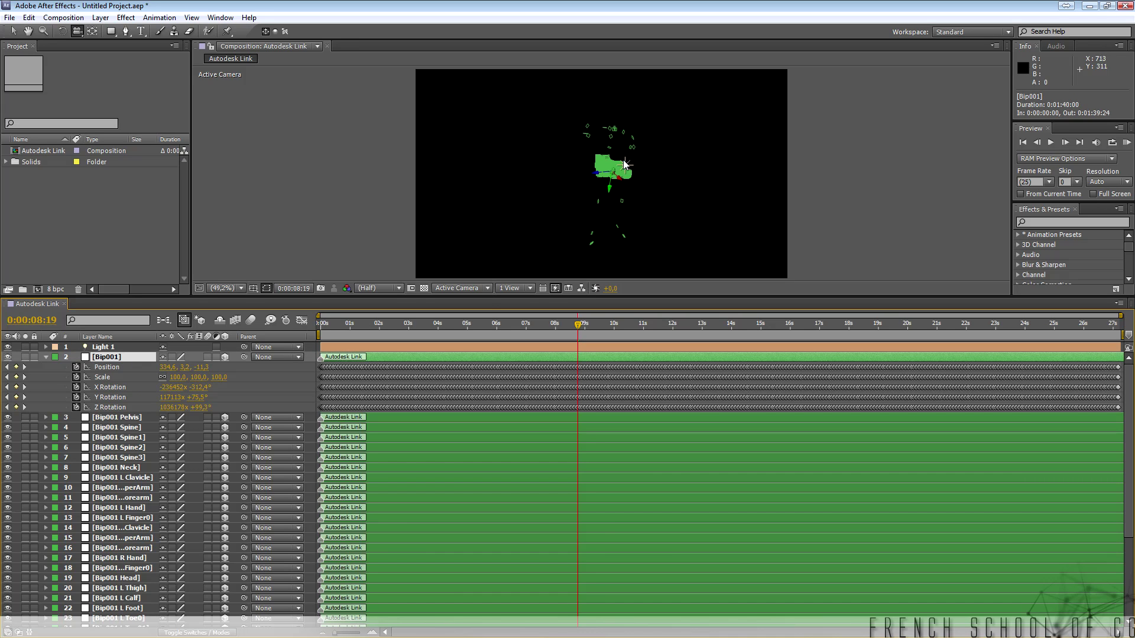
{"action": "left_click", "coordinate": [130, 349]}
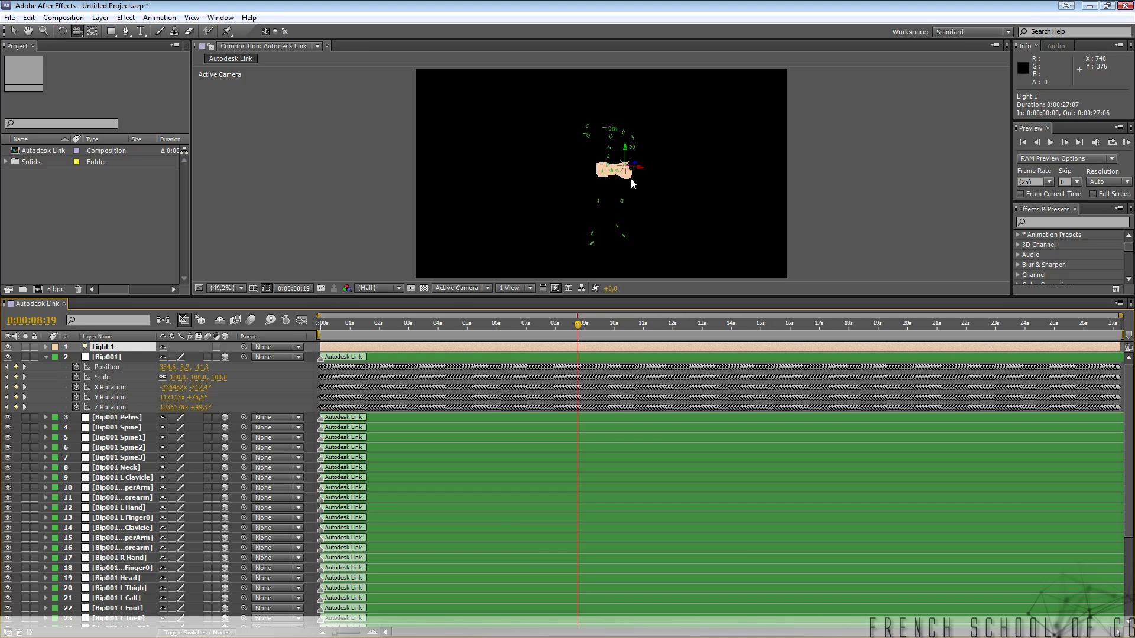
{"action": "left_click", "coordinate": [123, 357]}
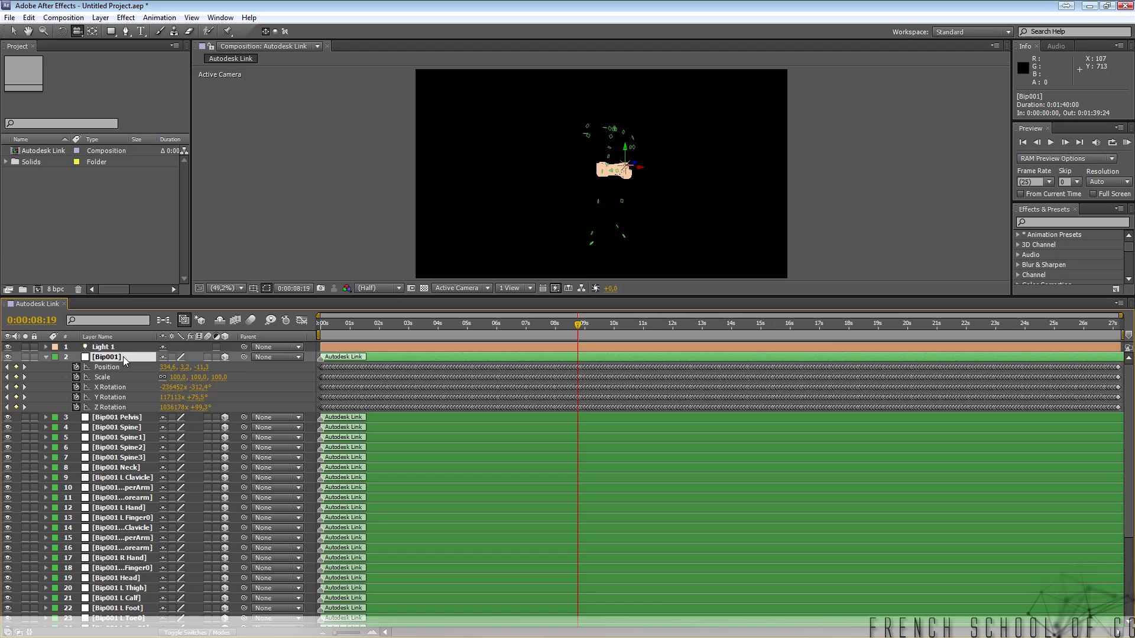
{"action": "left_click", "coordinate": [126, 351]}
{"action": "left_click", "coordinate": [123, 357]}
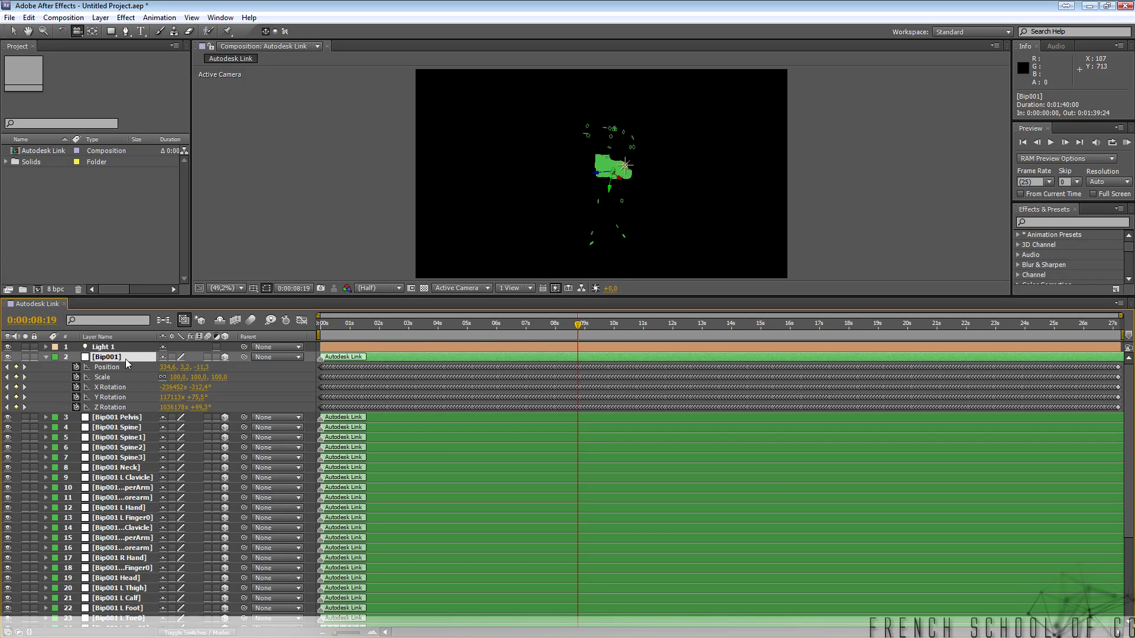
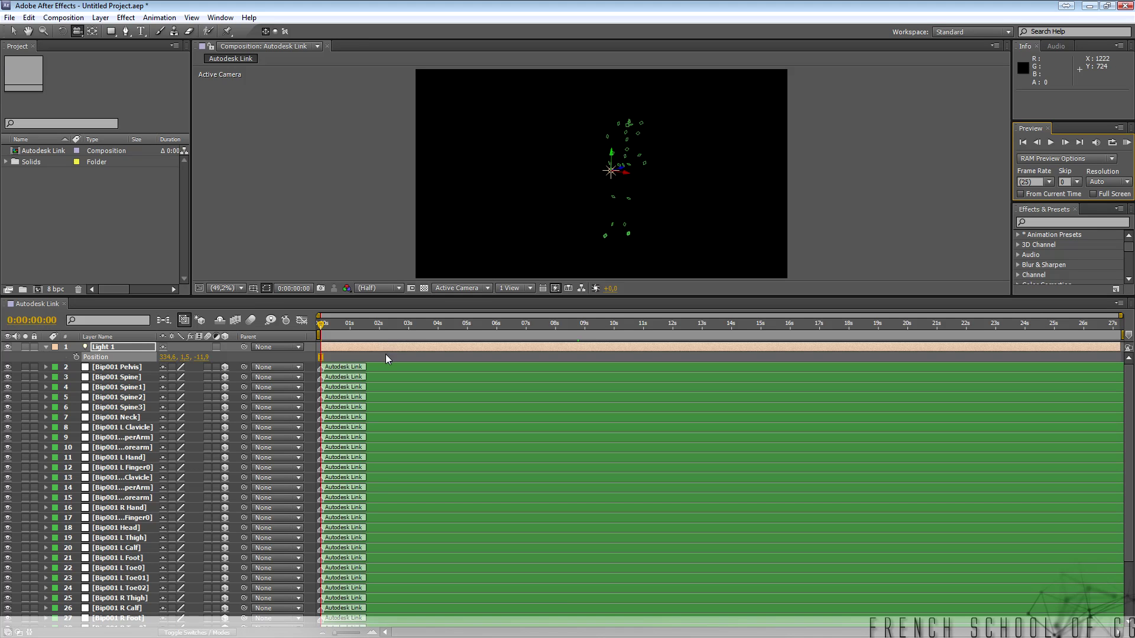
Paste the copied keyframes into Light 1's Position at 0:00:00:00 and compare the light's placement with Bip001 Pelvis
{"action": "key", "text": "ctrl+v"}
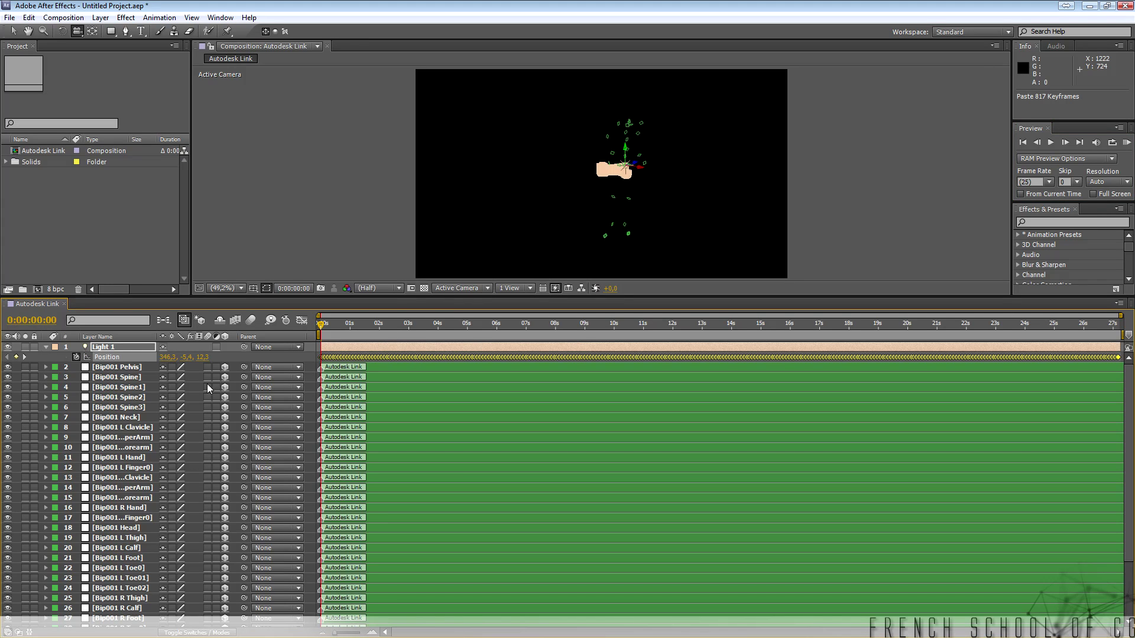
{"action": "left_click", "coordinate": [123, 368]}
{"action": "left_click", "coordinate": [123, 349]}
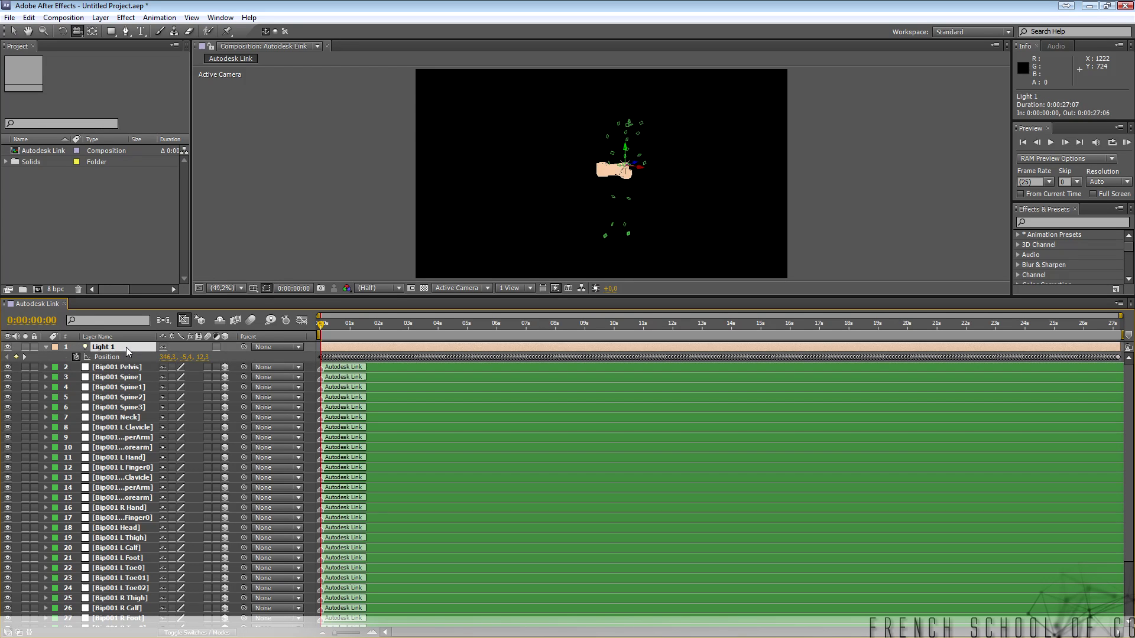
{"action": "left_click", "coordinate": [122, 368]}
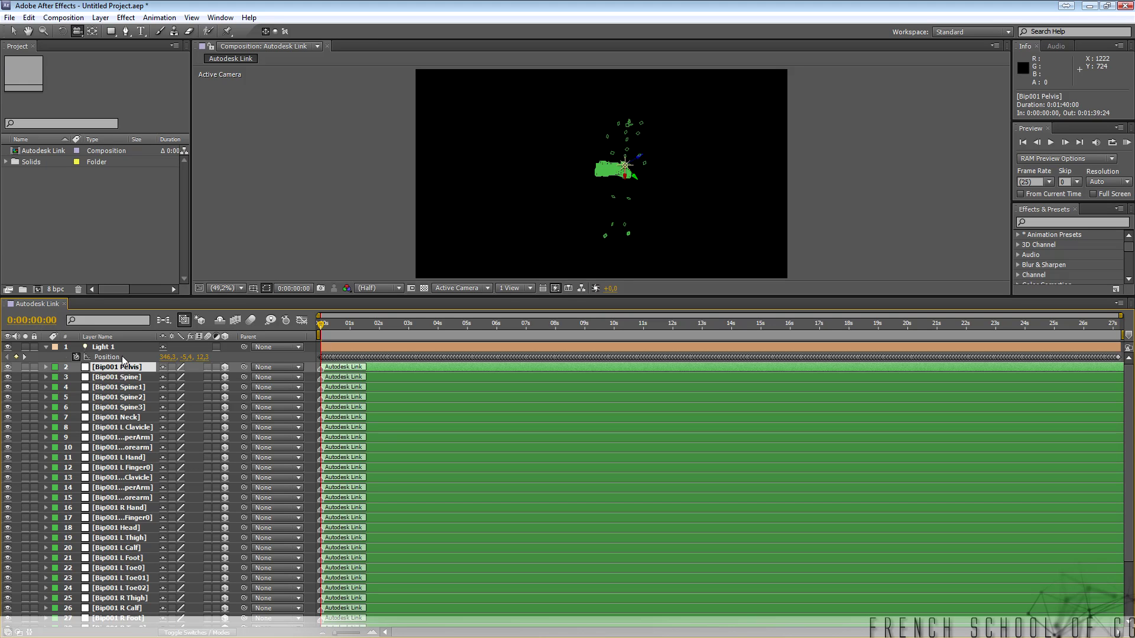
{"action": "left_click", "coordinate": [122, 346]}
{"action": "left_click", "coordinate": [120, 365]}
{"action": "left_click", "coordinate": [121, 349]}
Add a second Point light named Light 2 with the default settings
{"action": "left_click", "coordinate": [101, 17]}
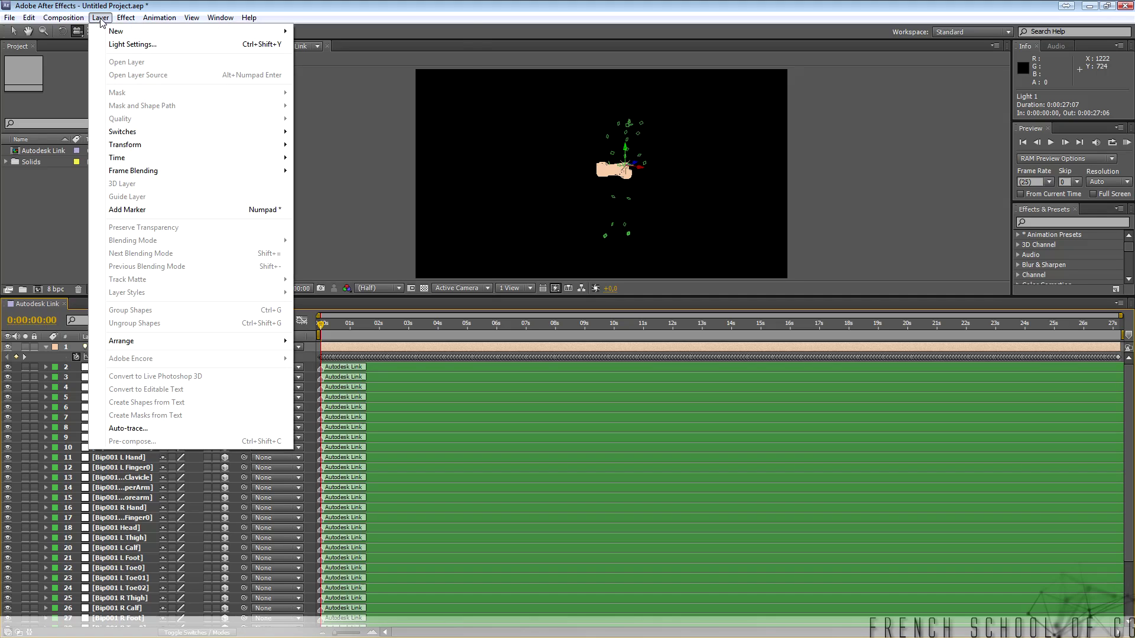
{"action": "mouse_move", "coordinate": [138, 35]}
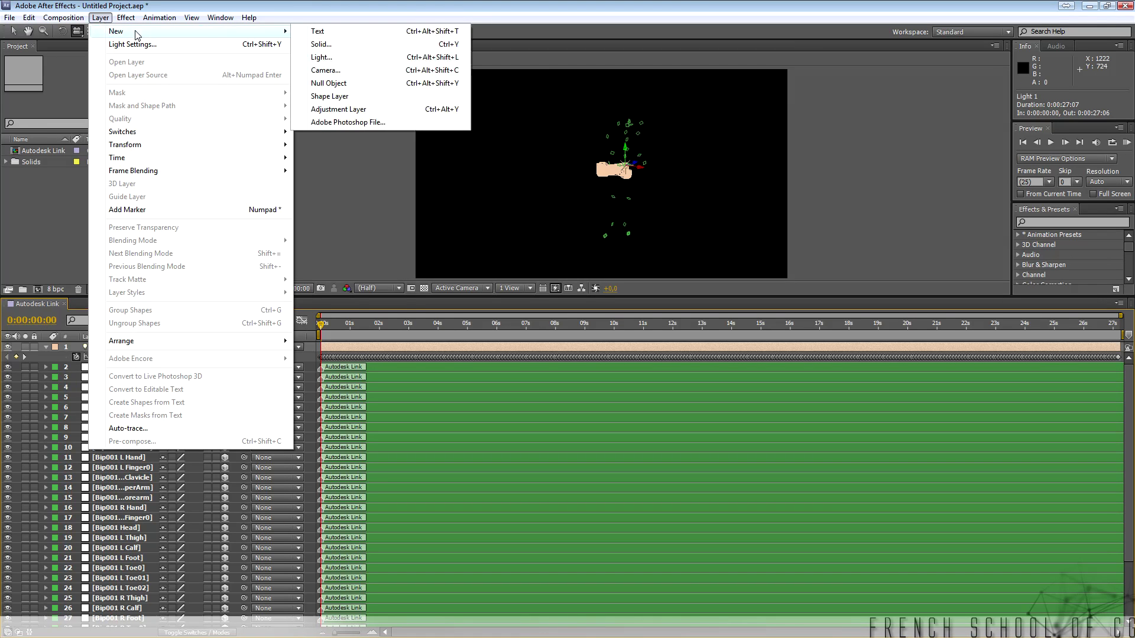
{"action": "left_click", "coordinate": [386, 59]}
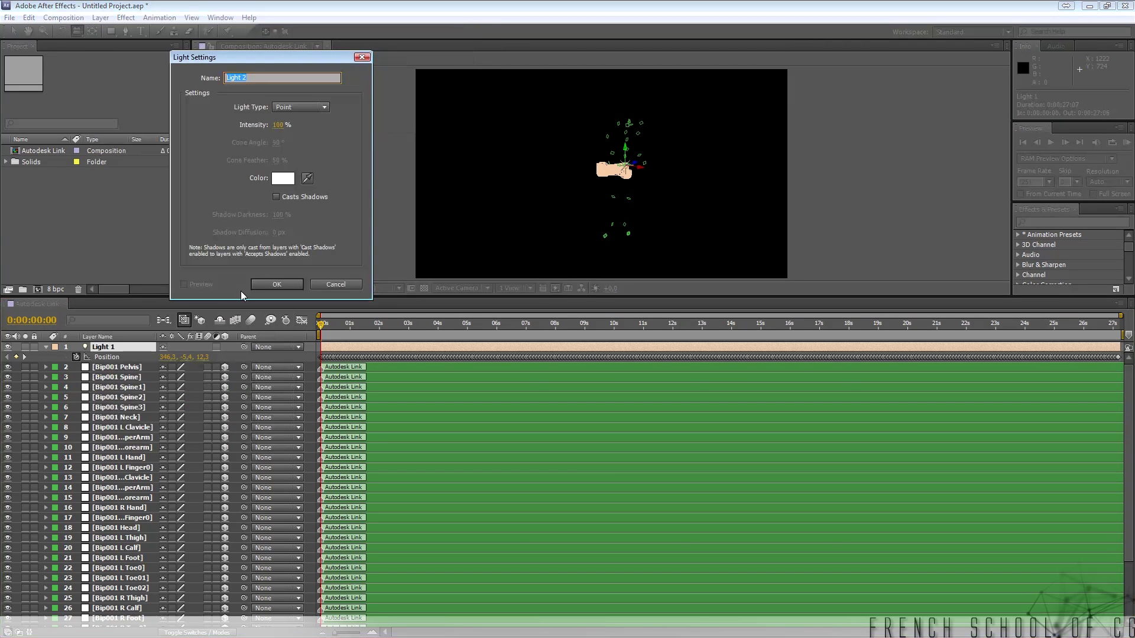
{"action": "left_click", "coordinate": [277, 284]}
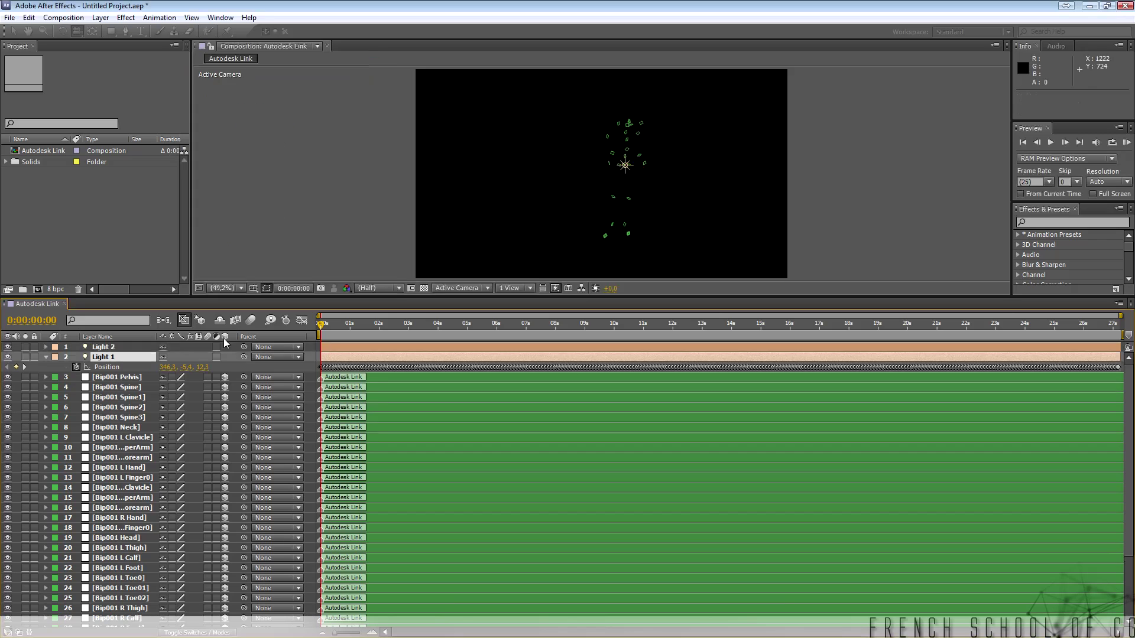
Apply Bip001 Pelvis's Position keyframes to Light 2 at 0:00:00:00 and delete the Bip001 Pelvis null
{"action": "left_click", "coordinate": [126, 378]}
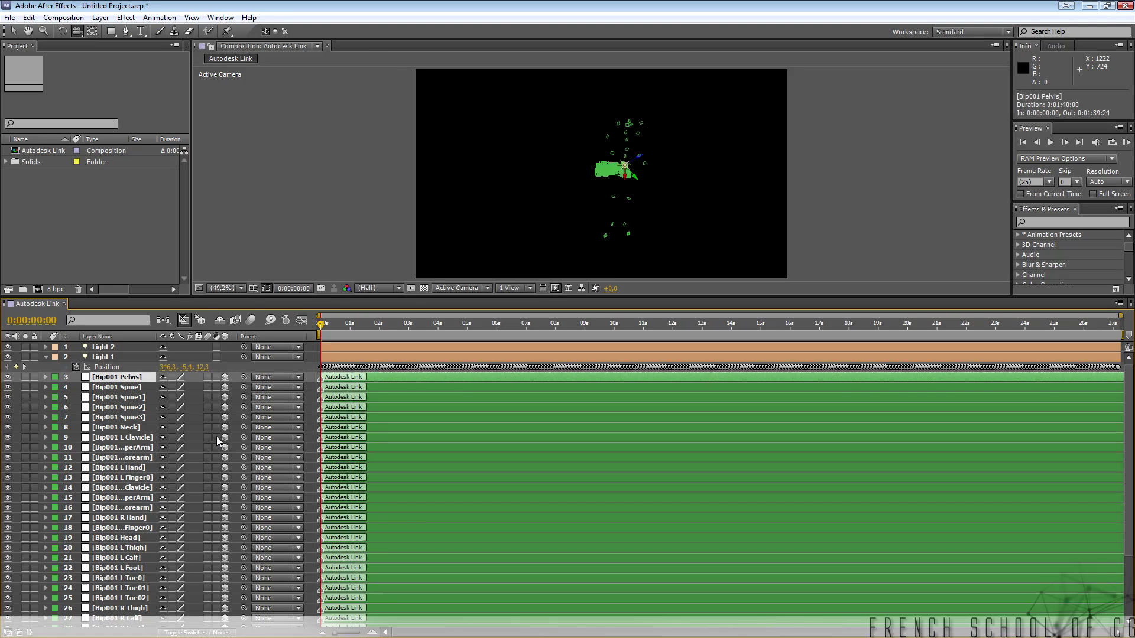
{"action": "key", "text": "p"}
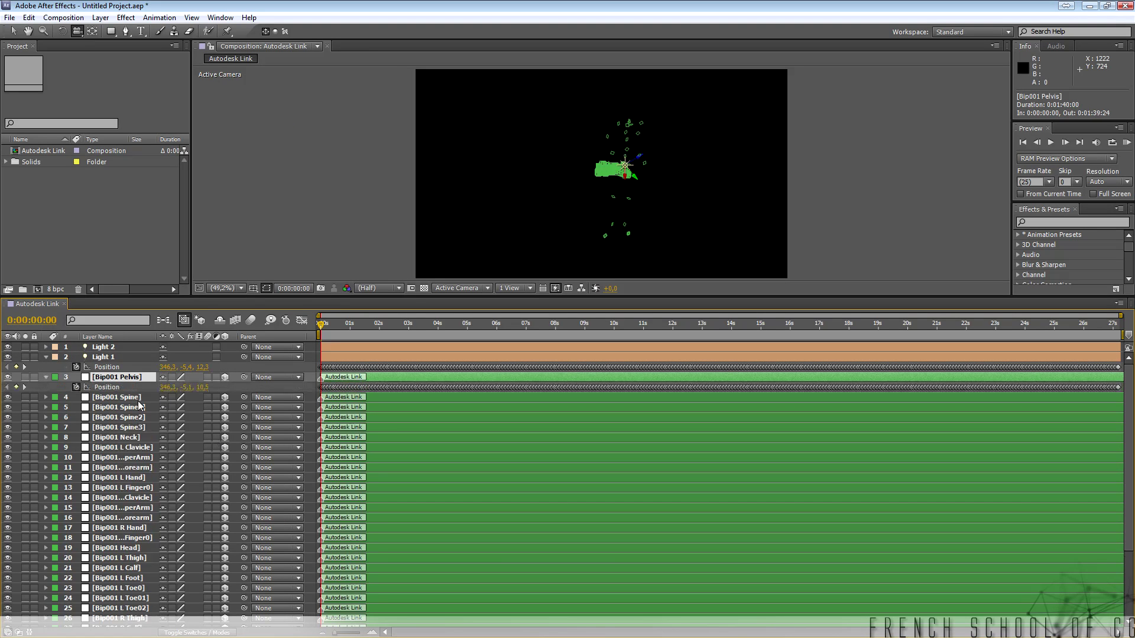
{"action": "left_click", "coordinate": [109, 349]}
{"action": "key", "text": "ctrl+v"}
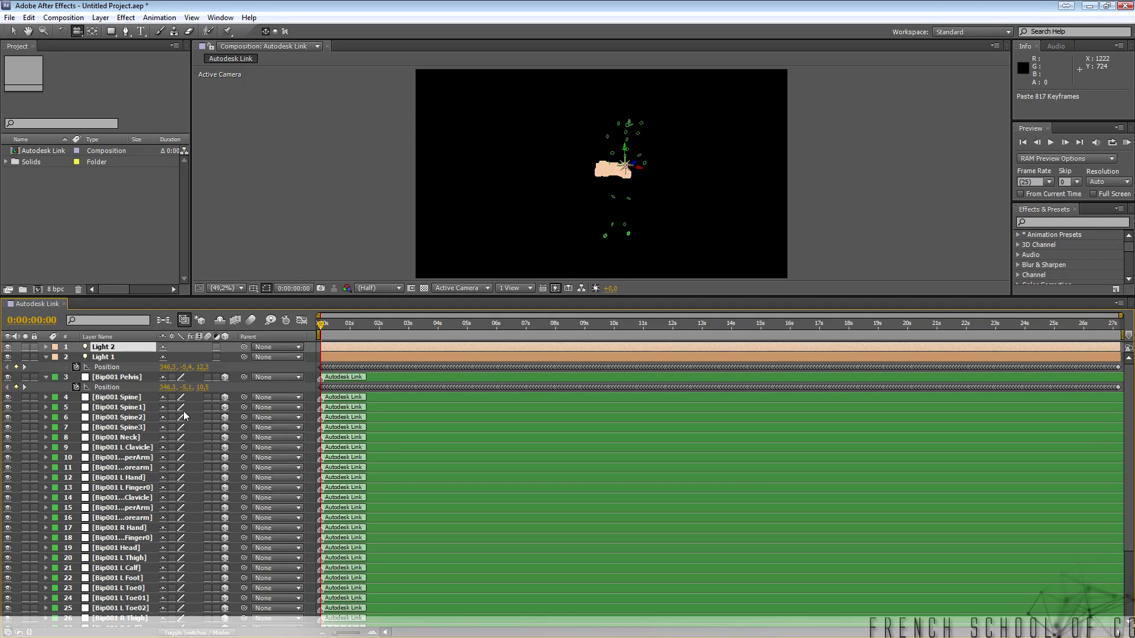
{"action": "left_click", "coordinate": [129, 377]}
{"action": "key", "text": "Delete"}
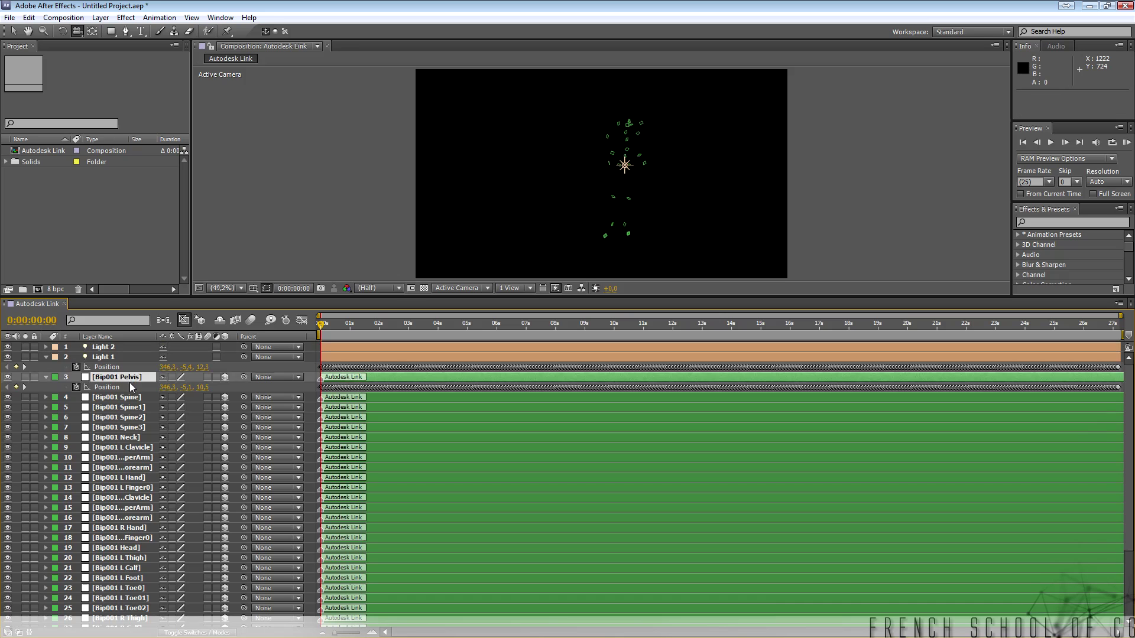
Add a third Point light named Light 3 with the default settings above Light 2
{"action": "left_click", "coordinate": [112, 347]}
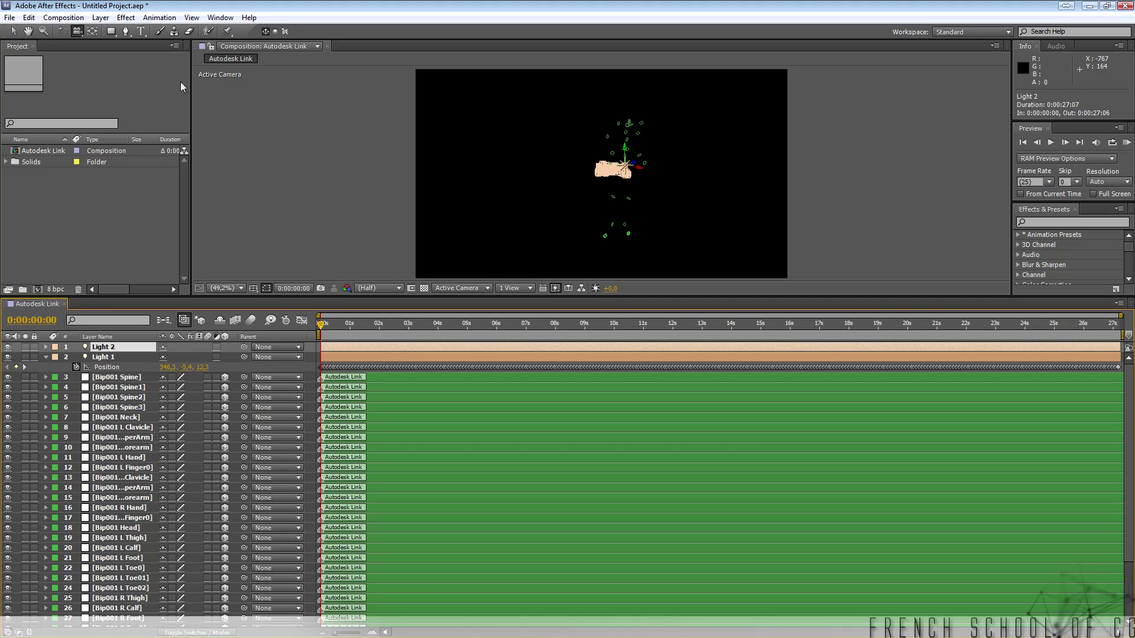
{"action": "left_click", "coordinate": [121, 18]}
{"action": "mouse_move", "coordinate": [100, 18]}
{"action": "mouse_move", "coordinate": [277, 31]}
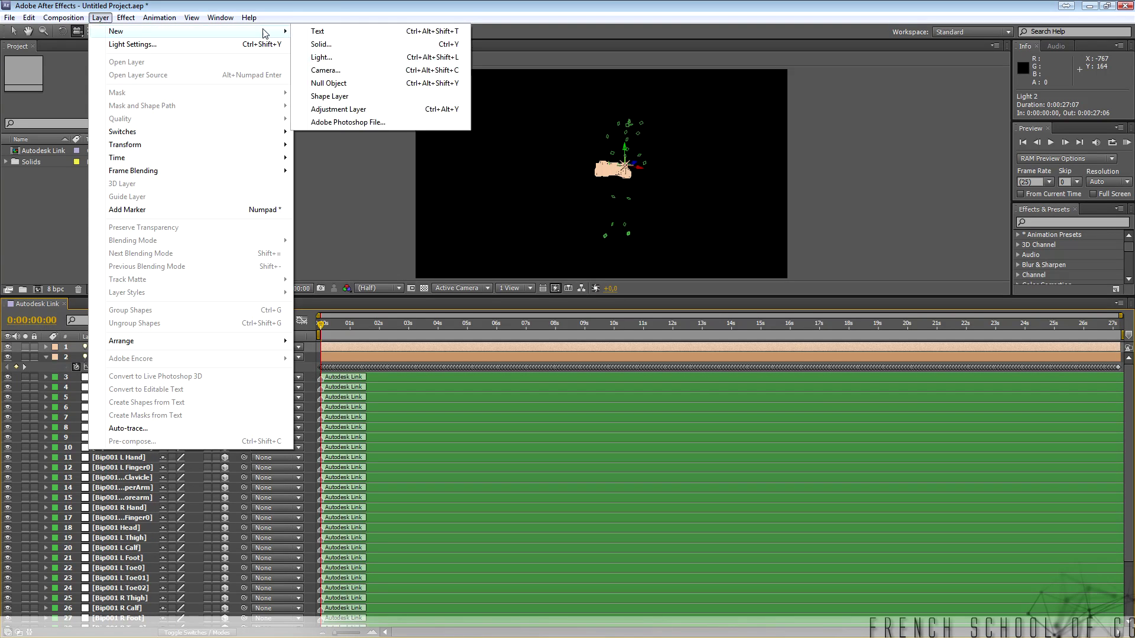
{"action": "left_click", "coordinate": [339, 58]}
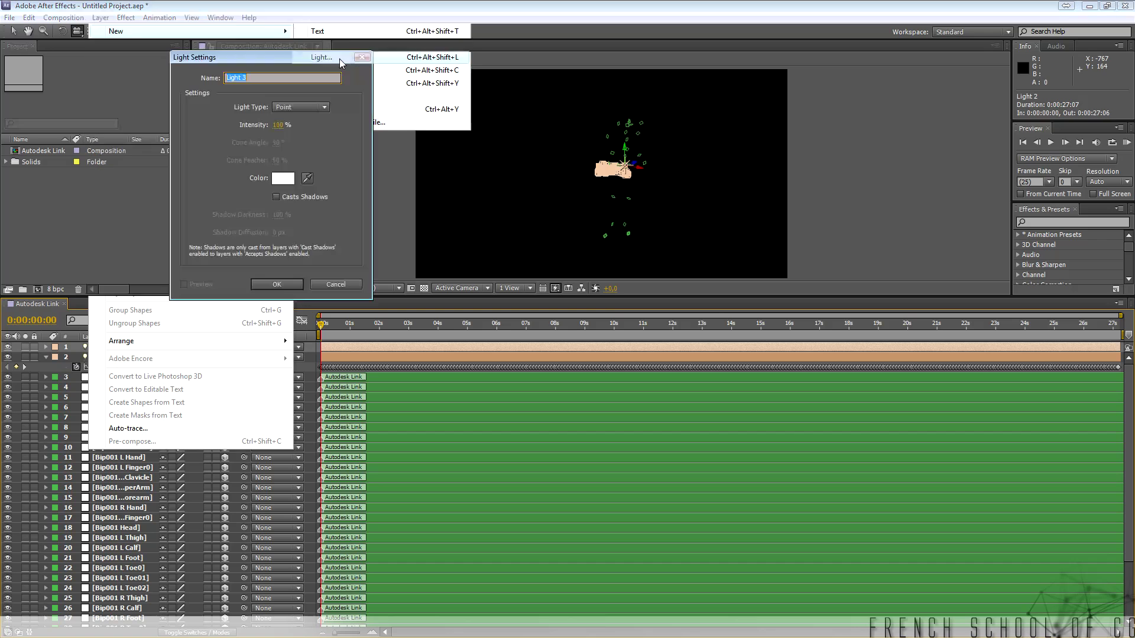
{"action": "left_click", "coordinate": [276, 284]}
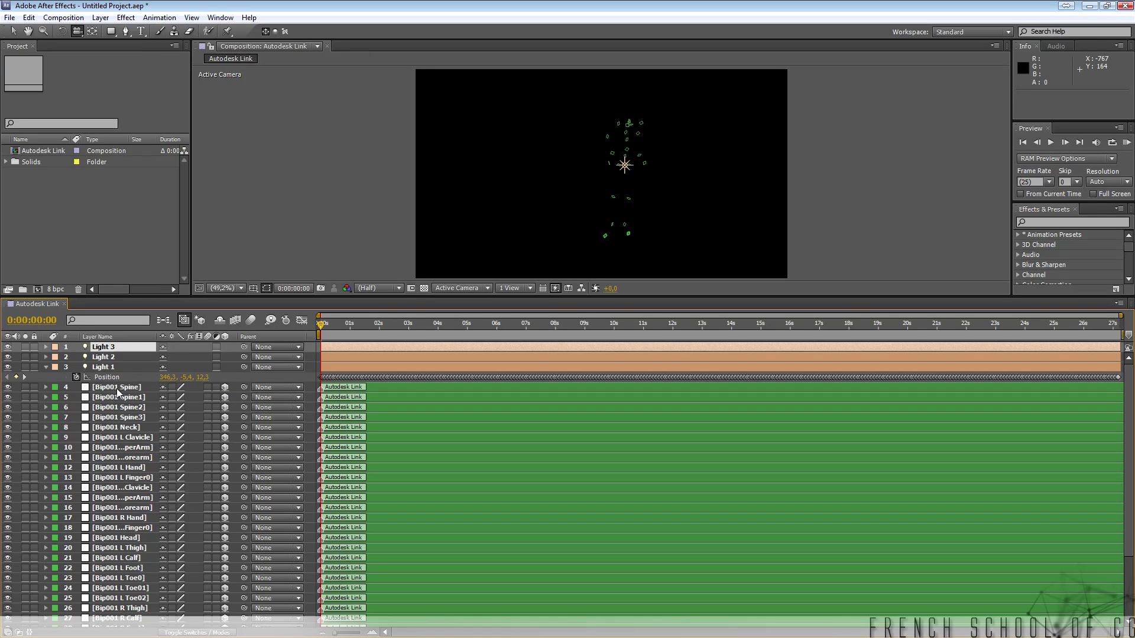
Copy all Position keyframes from Bip001 Spine and paste them onto Light 3 at 0:00:00:00
{"action": "left_click", "coordinate": [116, 388]}
{"action": "key", "text": "p"}
{"action": "left_click", "coordinate": [112, 397]}
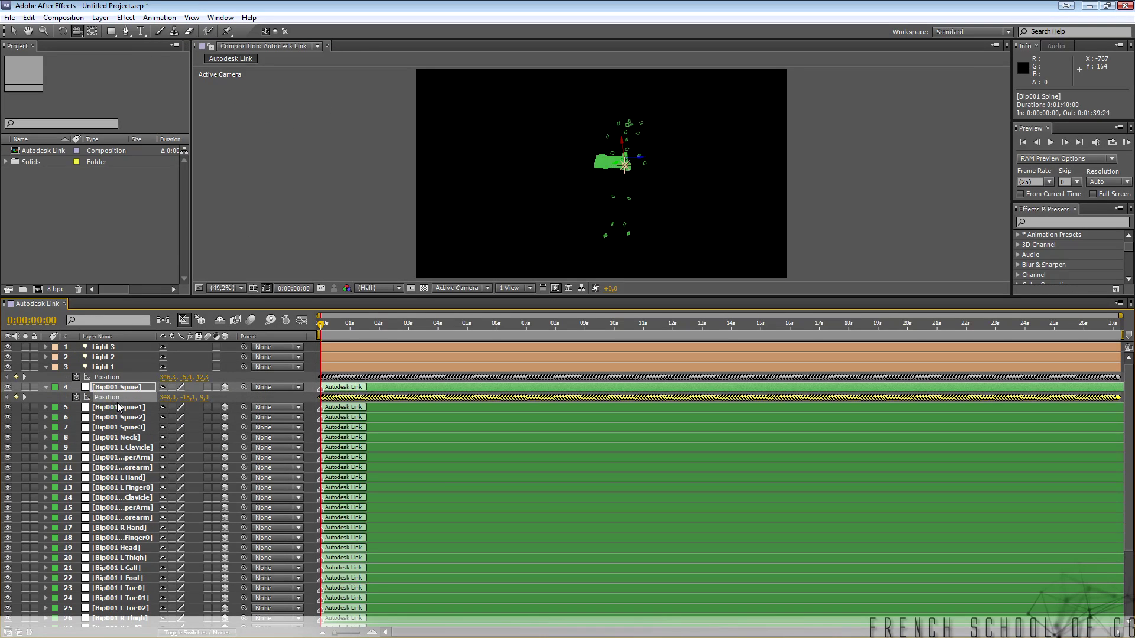
{"action": "key", "text": "ctrl+c"}
{"action": "left_click", "coordinate": [107, 348]}
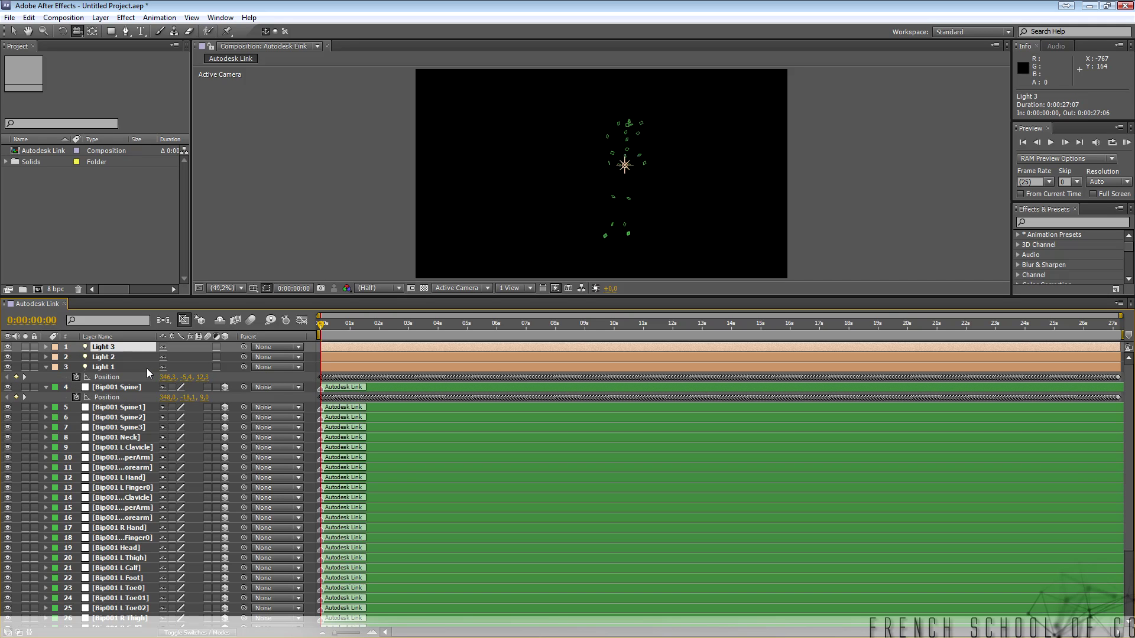
{"action": "key", "text": "ctrl+v"}
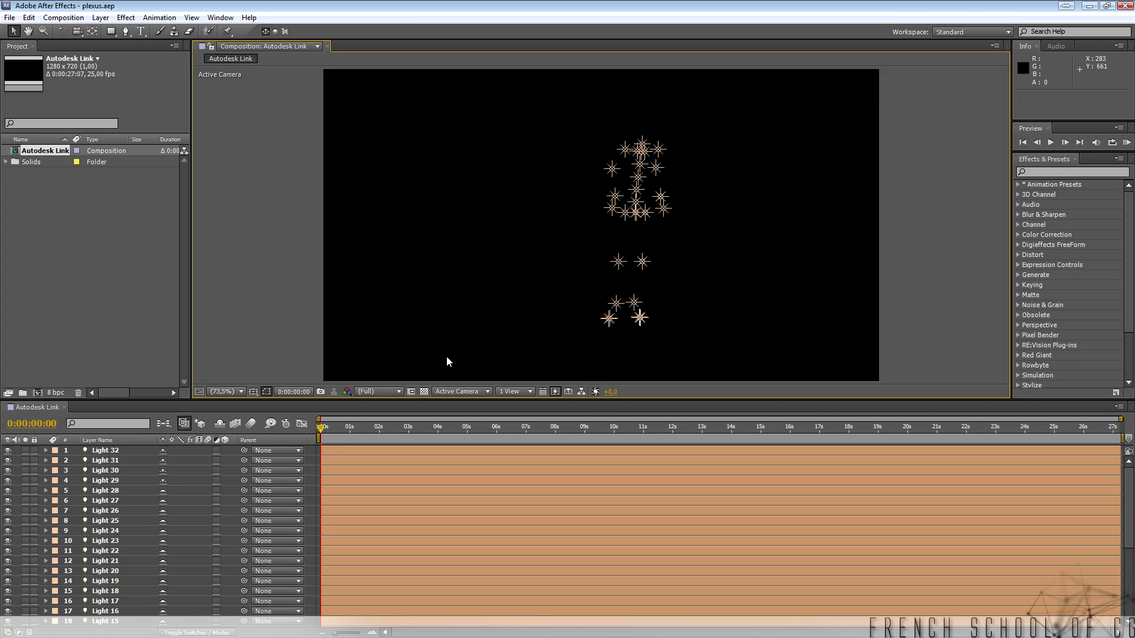
Enlarge the timeline and check the Position keyframes of Light 1 through Light 32, then collapse and deselect the layers
{"action": "left_click_drag", "start_coordinate": [450, 398], "coordinate": [471, 190]}
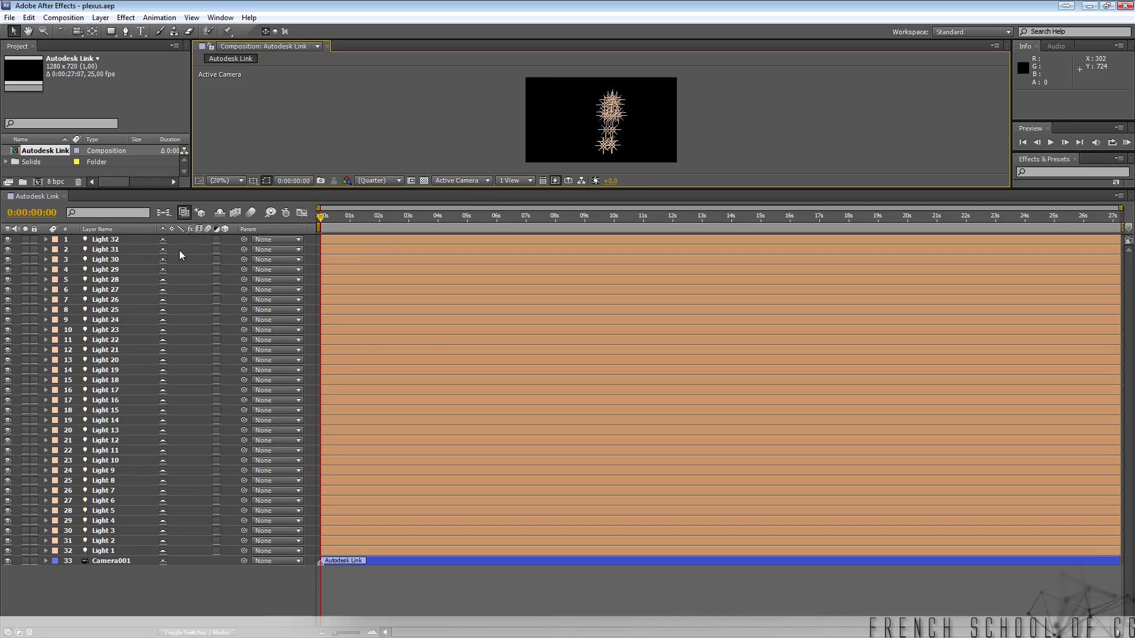
{"action": "left_click", "coordinate": [114, 240]}
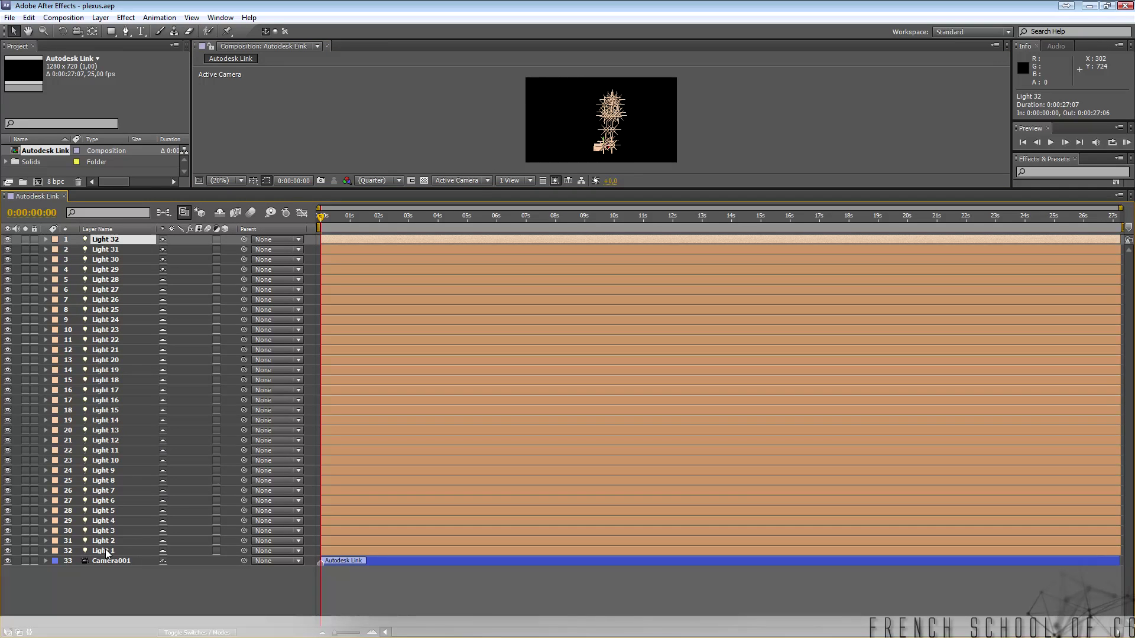
{"action": "left_click", "coordinate": [105, 549], "text": "shift"}
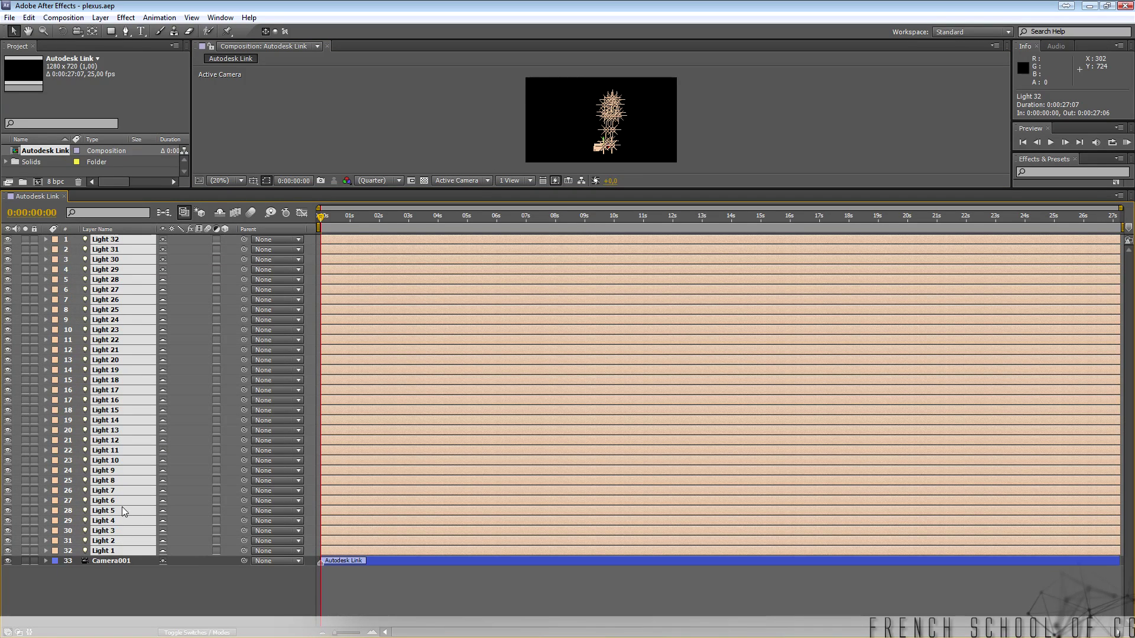
{"action": "key", "text": "p"}
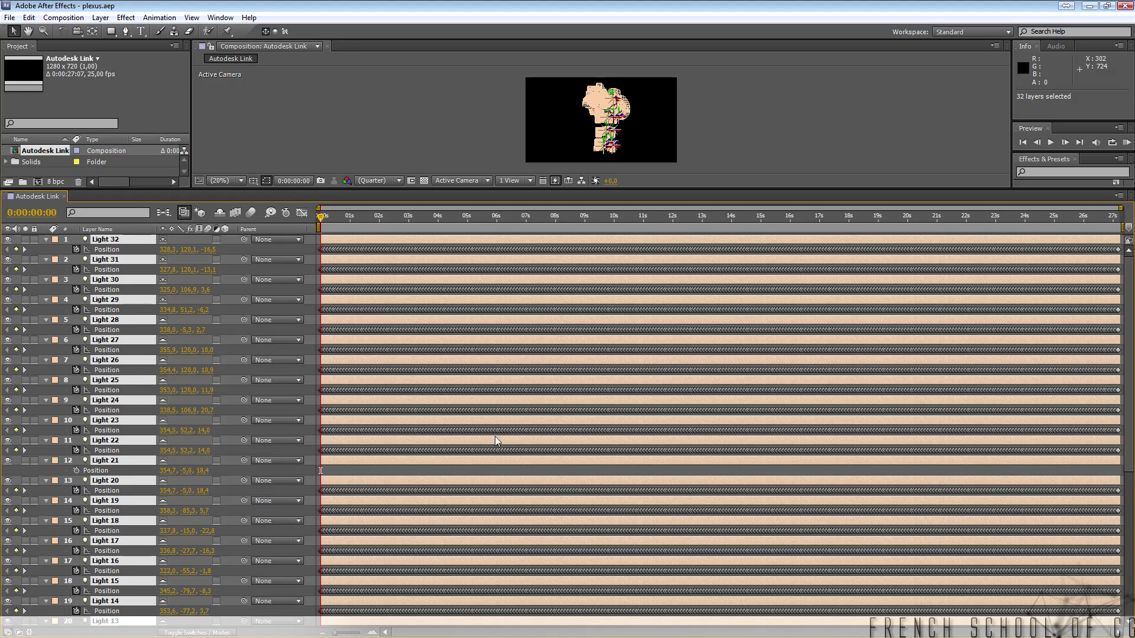
{"action": "key", "text": "u"}
{"action": "left_click", "coordinate": [189, 569]}
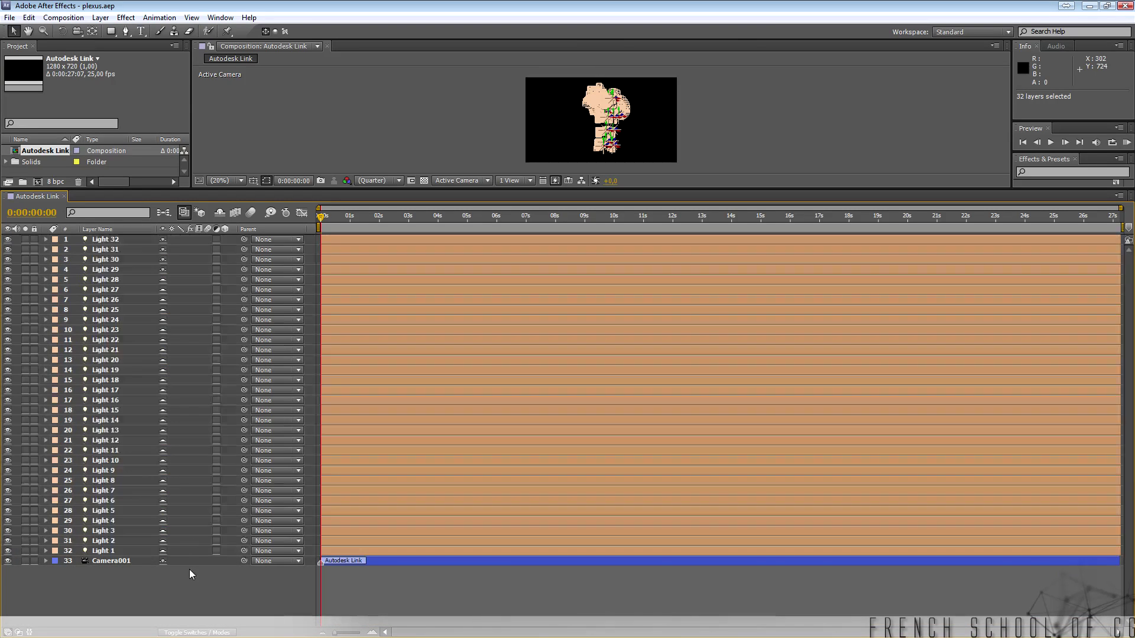
Delete the unkeyframed Light 21 and select all the remaining lights from Light 1 to Light 32
{"action": "left_click", "coordinate": [126, 353]}
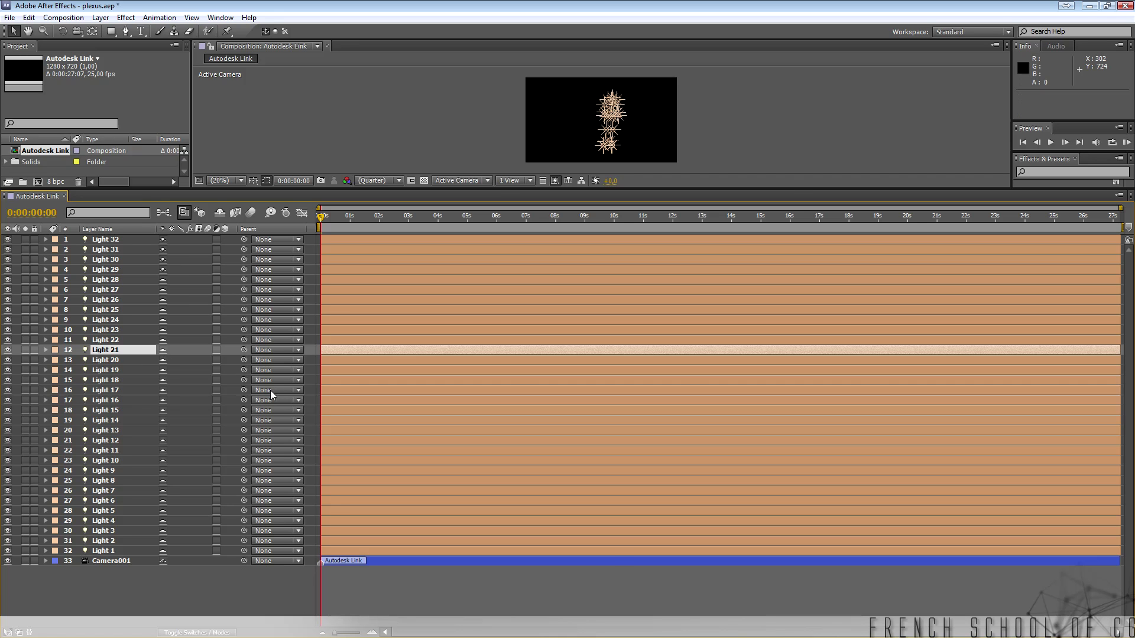
{"action": "key", "text": "Delete"}
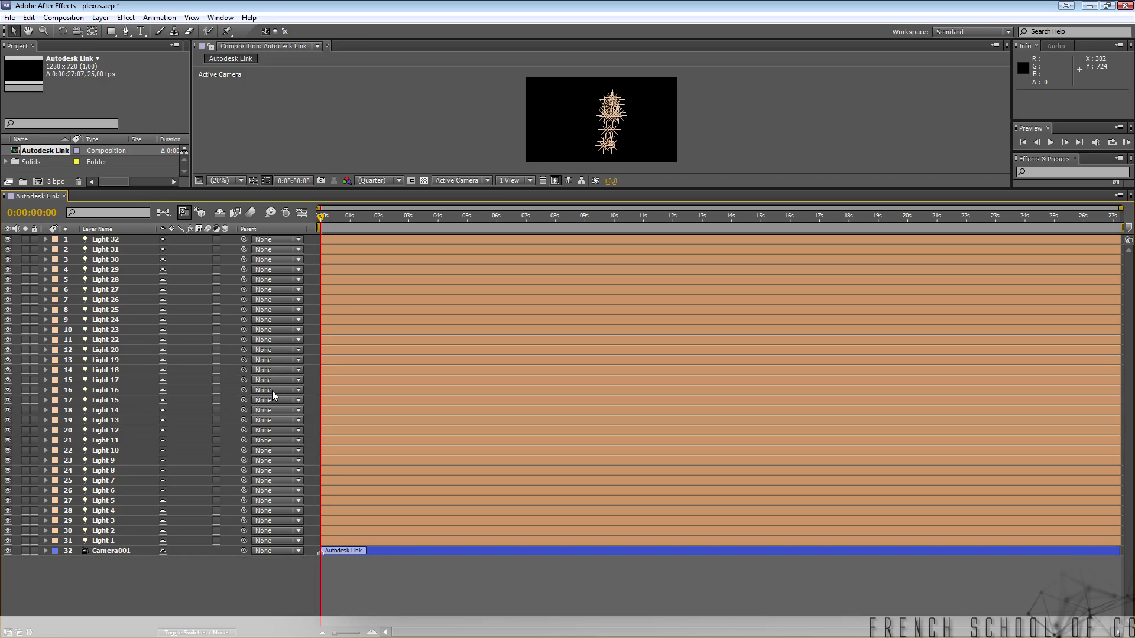
{"action": "left_click", "coordinate": [125, 540]}
{"action": "left_click", "coordinate": [128, 240], "text": "shift"}
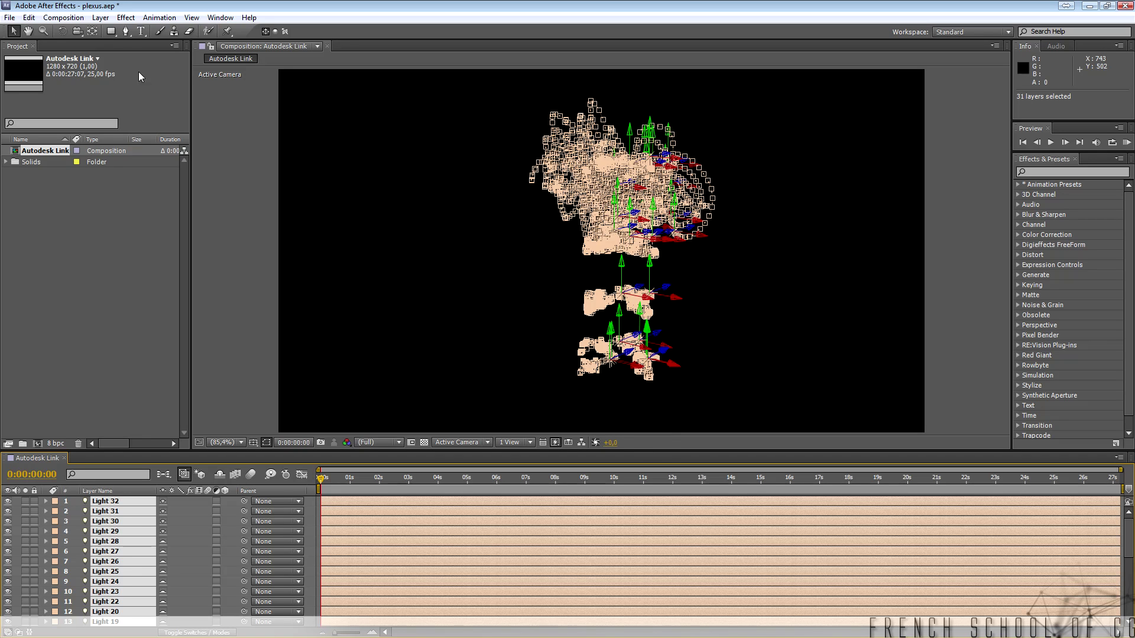
Add a composition-size solid named Dark Gray Solid 1, 1280 by 720 px, above the lights
{"action": "left_click", "coordinate": [100, 18]}
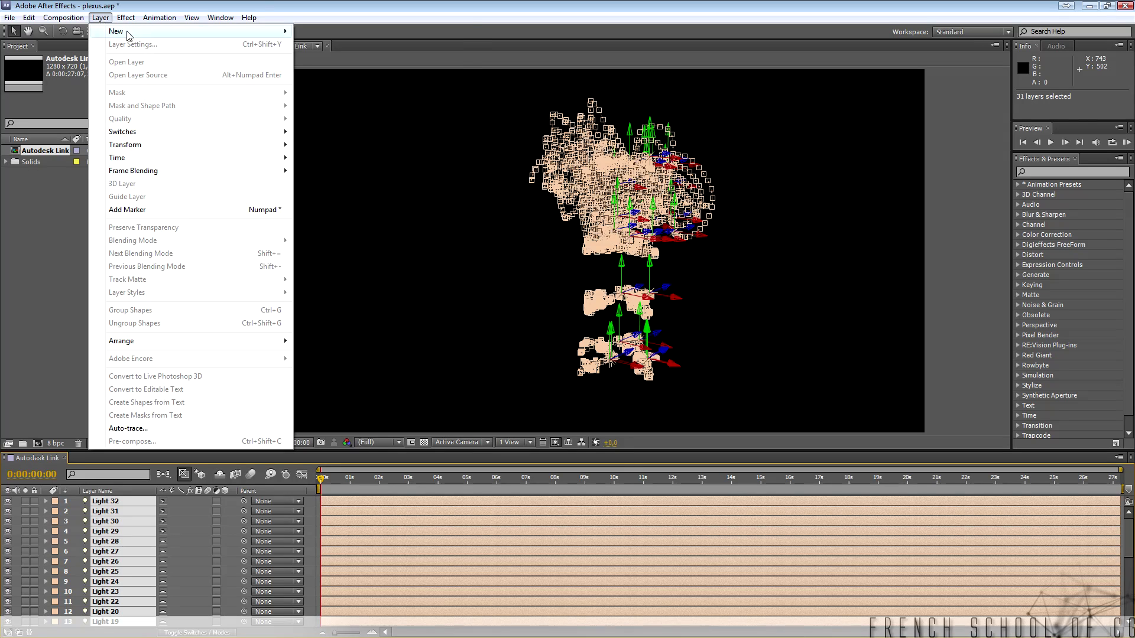
{"action": "mouse_move", "coordinate": [151, 33]}
{"action": "left_click", "coordinate": [332, 47]}
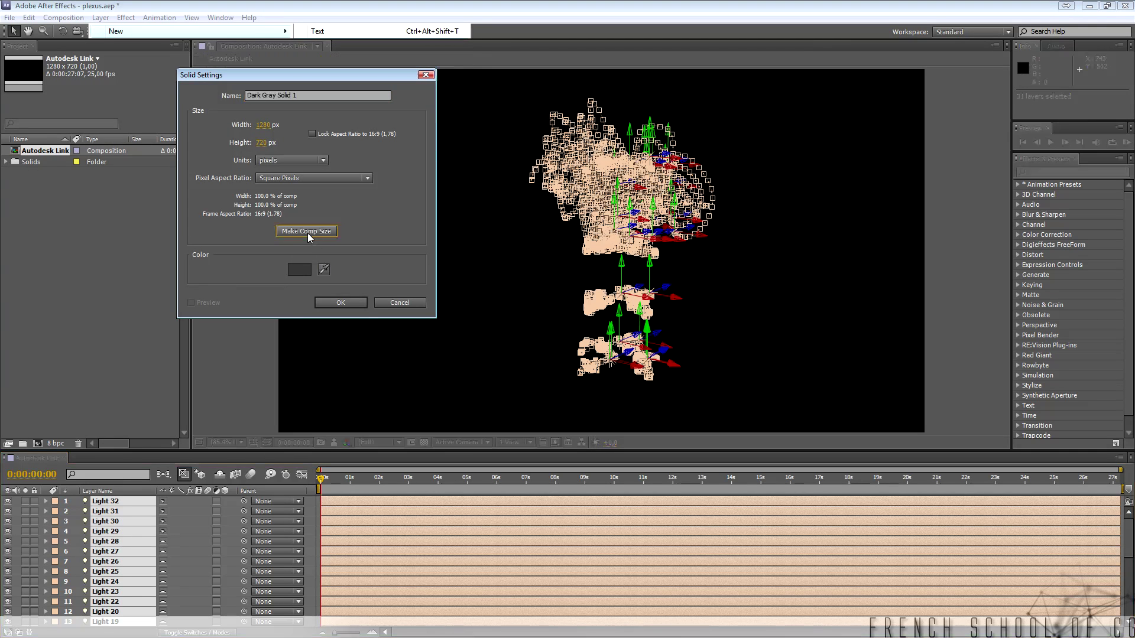
{"action": "left_click", "coordinate": [341, 304]}
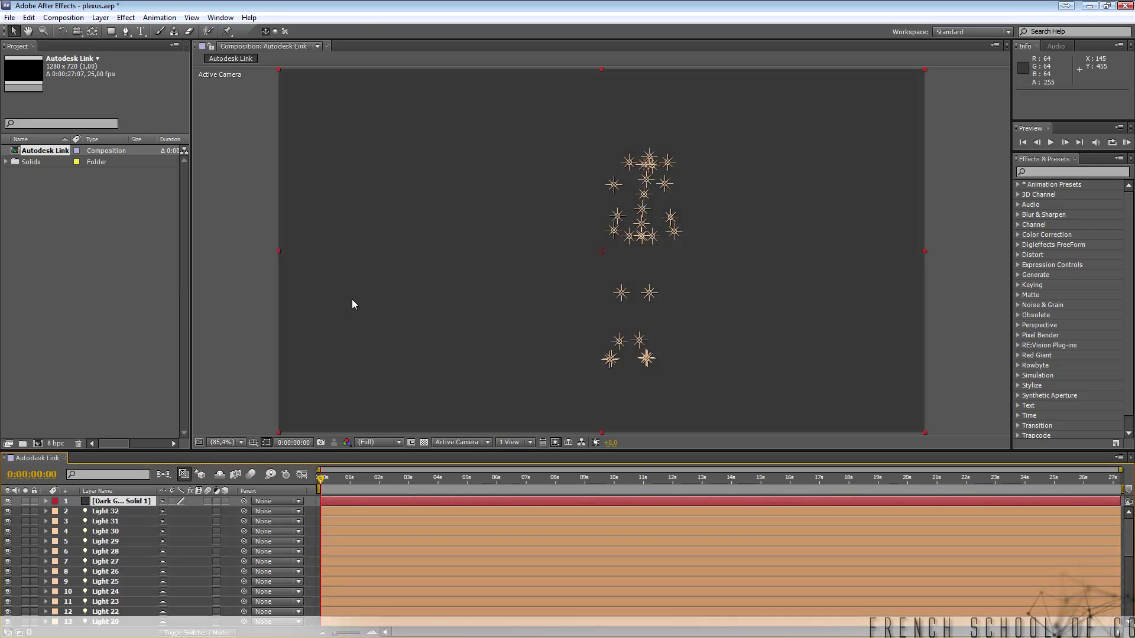
Apply the Rowbyte Plexus effect to Dark Gray Solid 1 and add a Lights object to it
{"action": "left_click", "coordinate": [126, 18]}
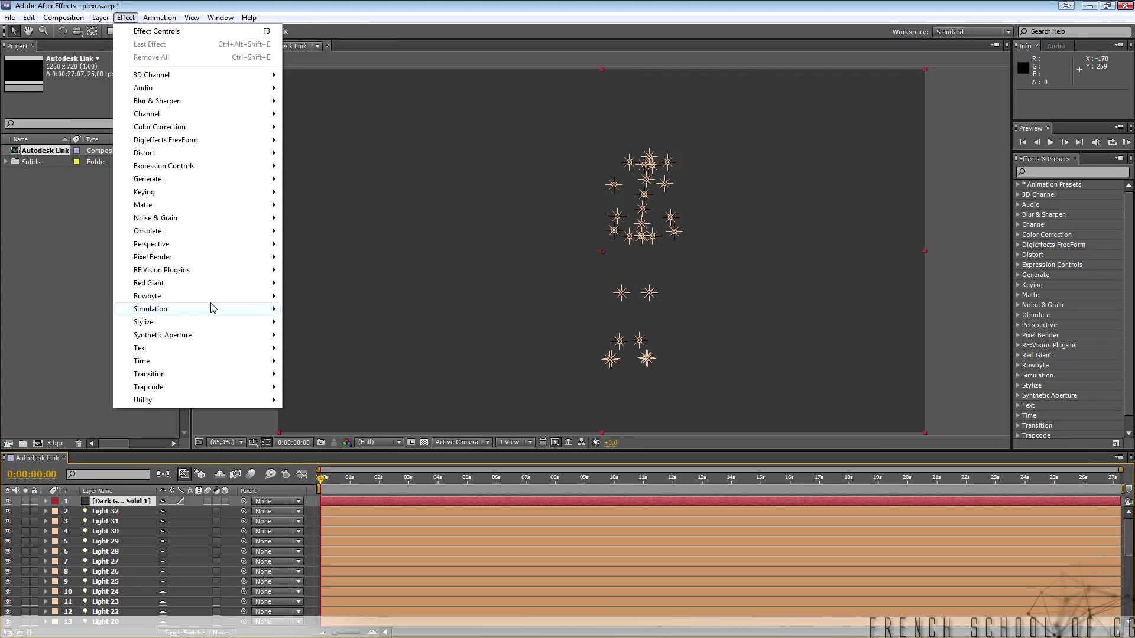
{"action": "mouse_move", "coordinate": [212, 302]}
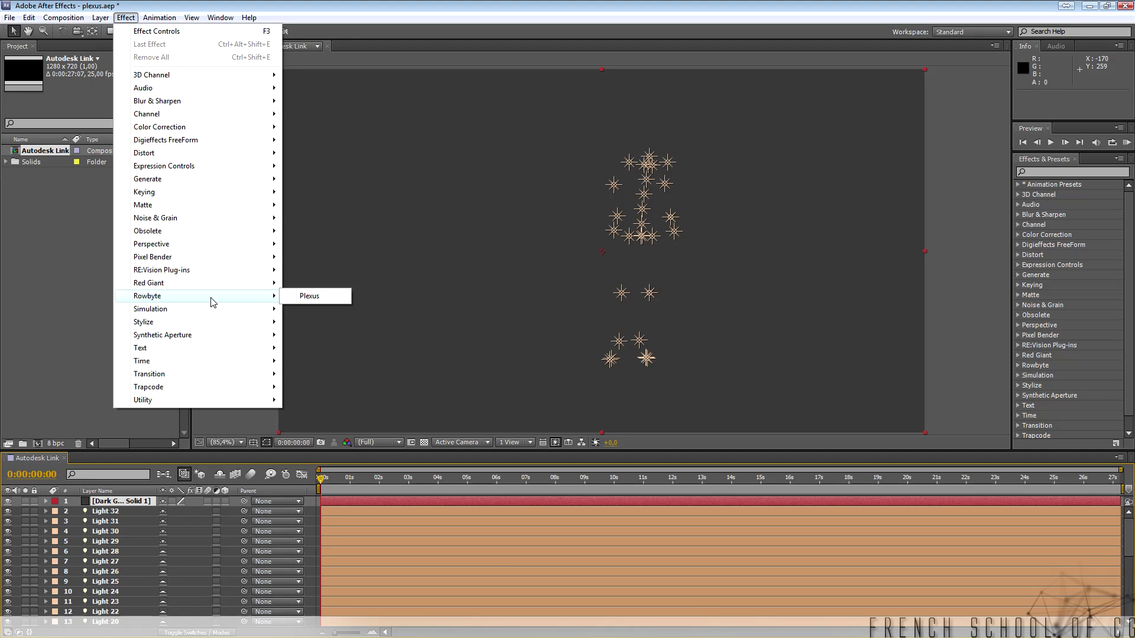
{"action": "left_click", "coordinate": [325, 296]}
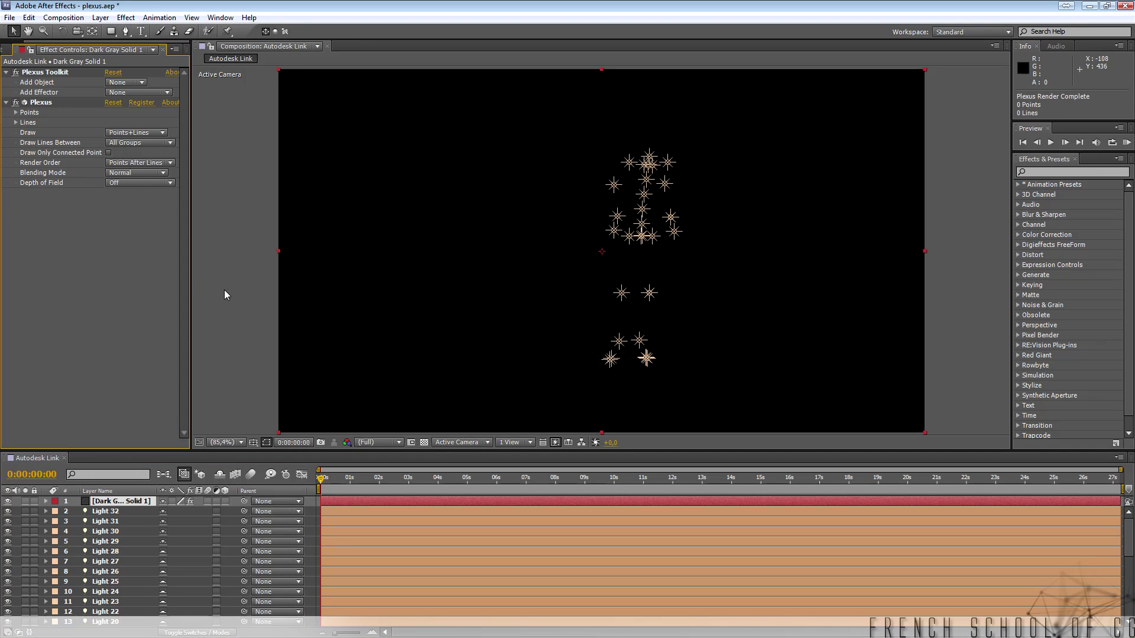
{"action": "left_click_drag", "start_coordinate": [191, 273], "coordinate": [299, 267]}
{"action": "left_click", "coordinate": [188, 79]}
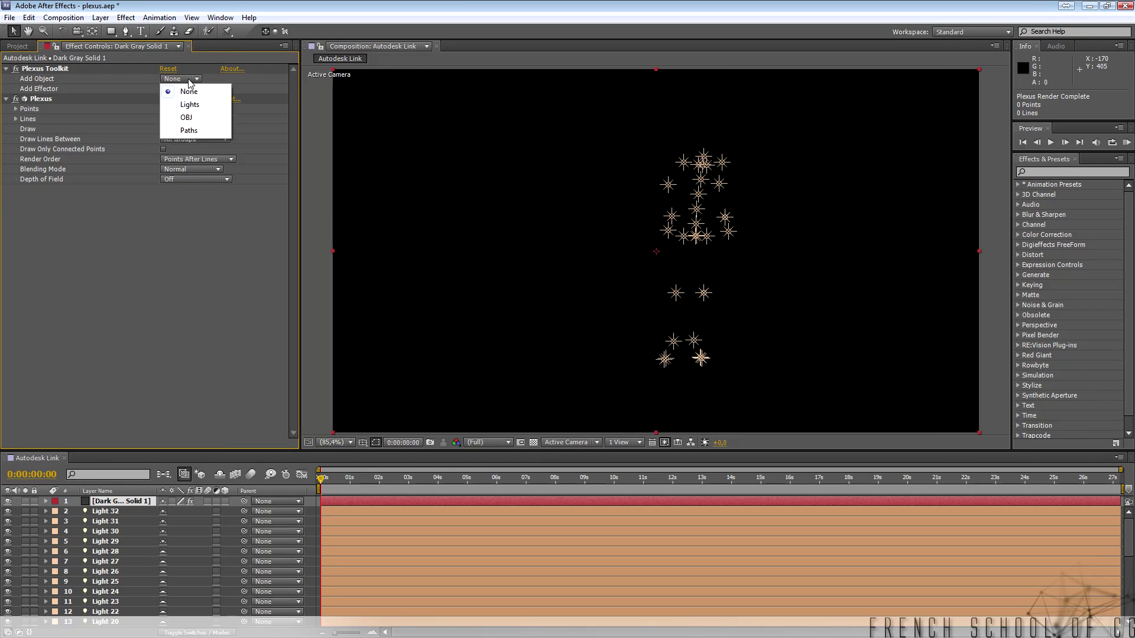
{"action": "left_click", "coordinate": [189, 104]}
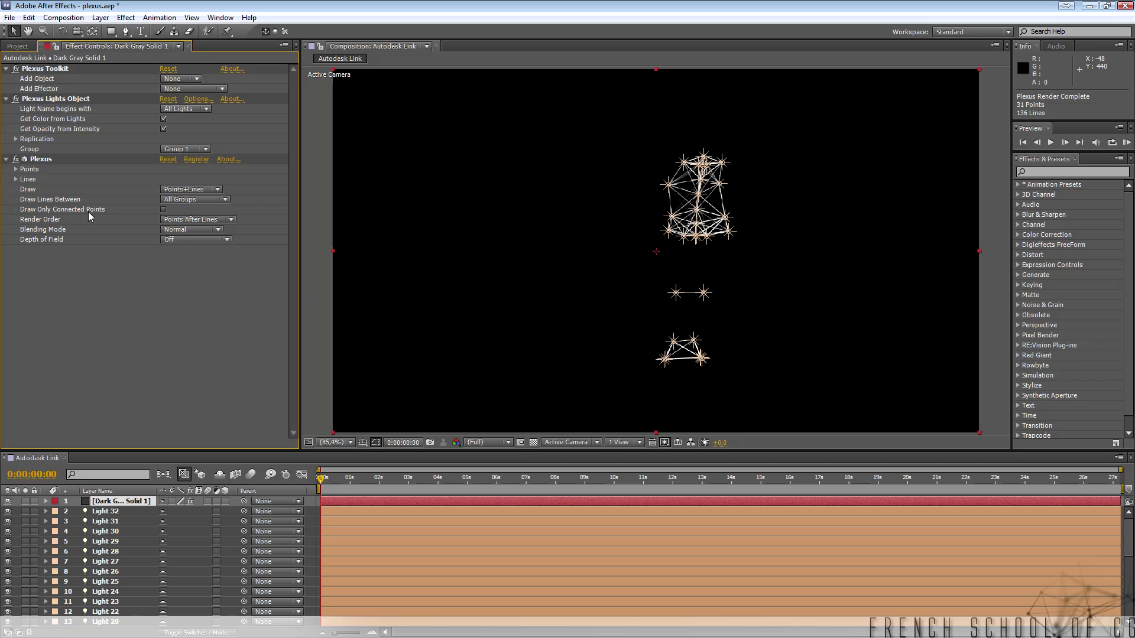
Increase the Maximum Distance of the Plexus lines to link the legs, and move the camera closer to the figure
{"action": "left_click", "coordinate": [16, 180]}
{"action": "left_click_drag", "start_coordinate": [169, 192], "coordinate": [178, 189]}
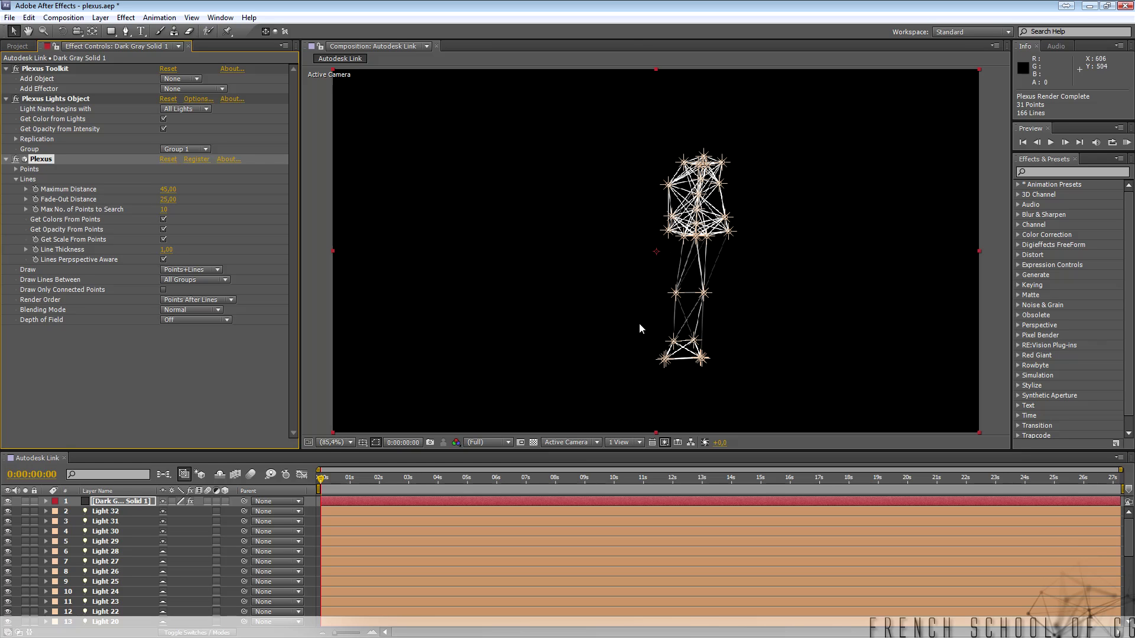
{"action": "key", "text": "c"}
{"action": "left_click_drag", "start_coordinate": [651, 314], "coordinate": [664, 114]}
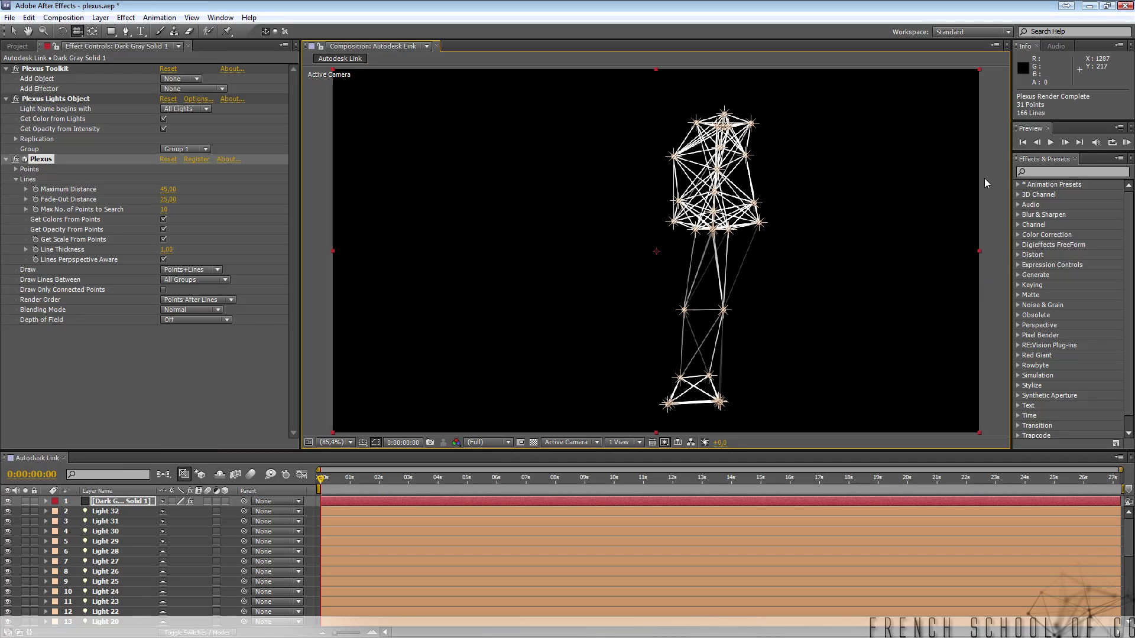
RAM-preview the animation, then go to 0:00:12:20 and set the Plexus lines' Maximum Distance to 37
{"action": "left_click", "coordinate": [1126, 144]}
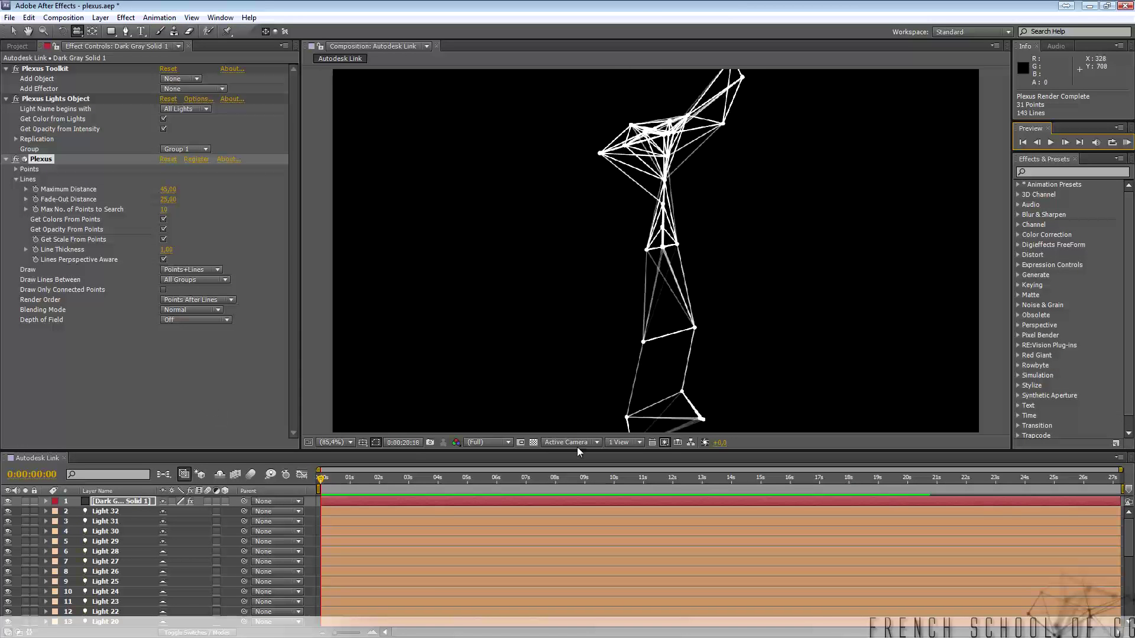
{"action": "left_click", "coordinate": [694, 478]}
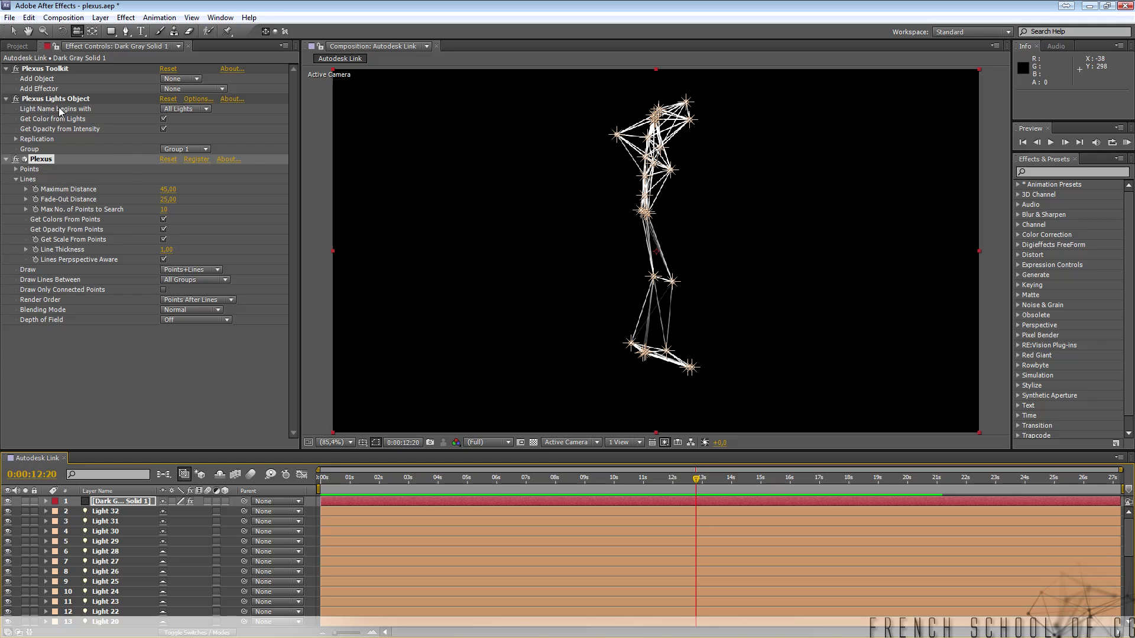
{"action": "left_click_drag", "start_coordinate": [168, 191], "coordinate": [168, 193]}
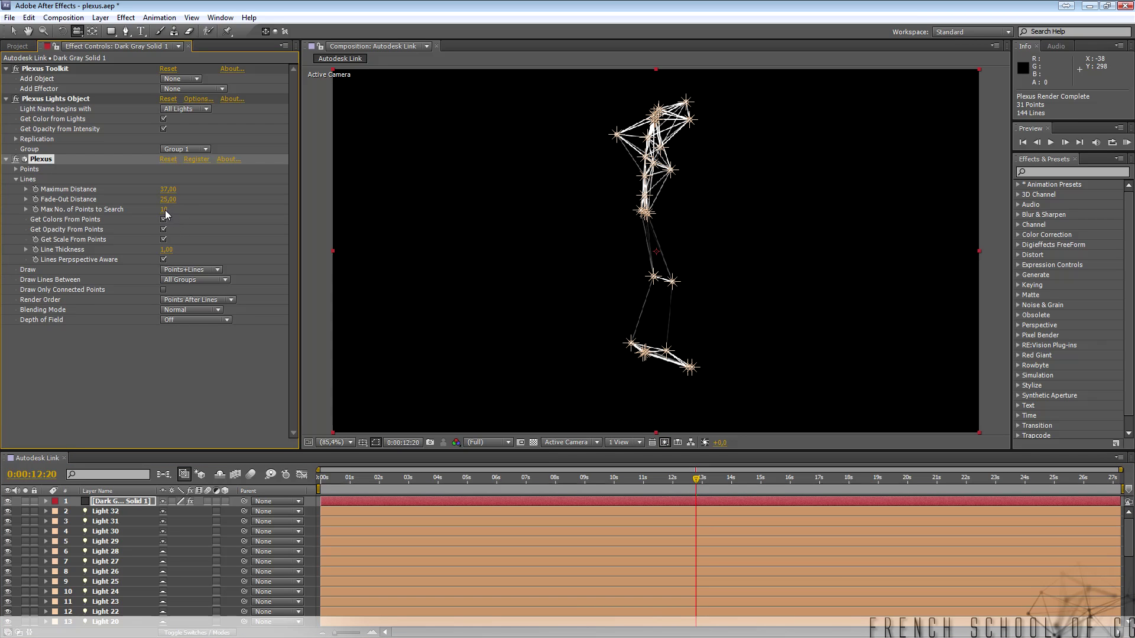
Try lower Max No. of Points to Search values such as 4, then restore 10 and keep Line Thickness at 1
{"action": "left_click_drag", "start_coordinate": [162, 211], "coordinate": [154, 211]}
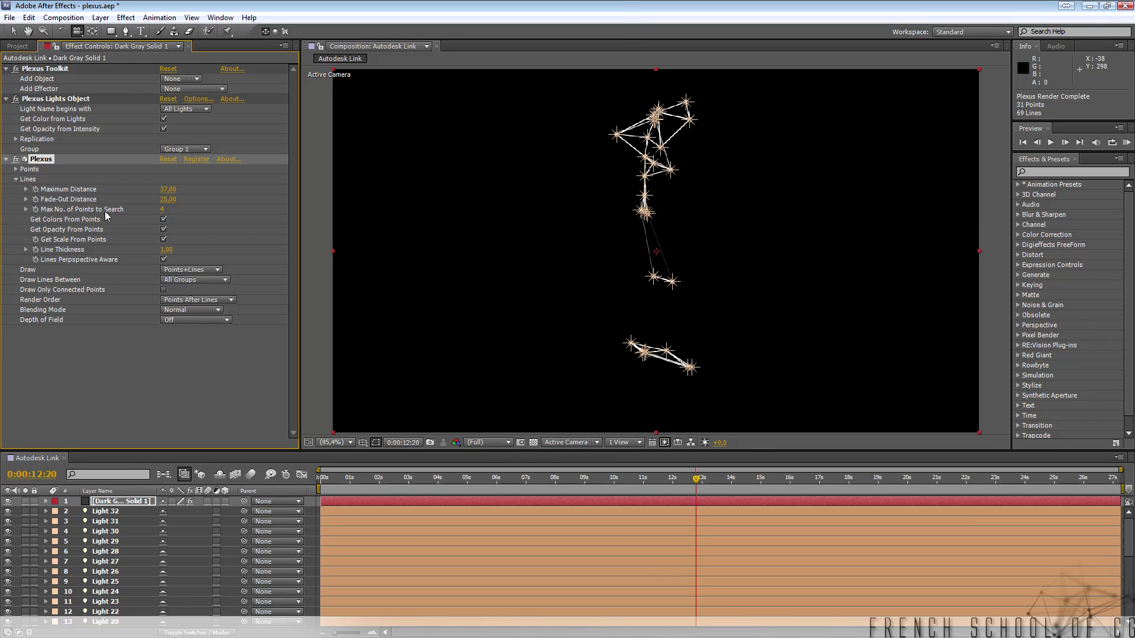
{"action": "left_click", "coordinate": [164, 211]}
{"action": "key", "text": "Tab"}
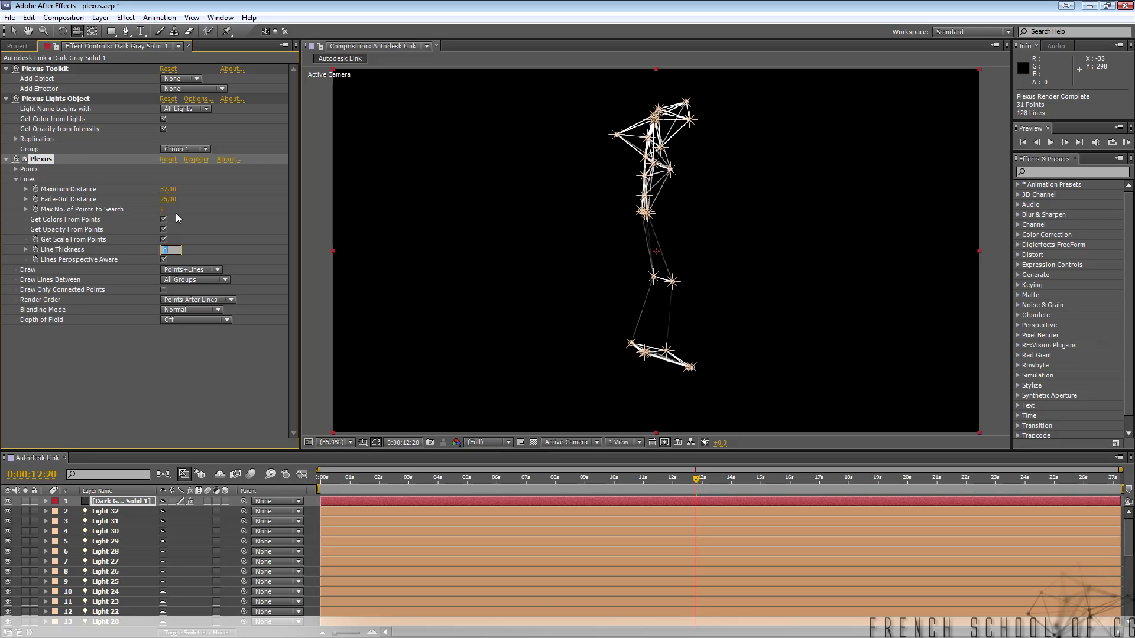
{"action": "left_click", "coordinate": [168, 209]}
{"action": "key", "text": "Return"}
{"action": "left_click_drag", "start_coordinate": [172, 250], "coordinate": [169, 250]}
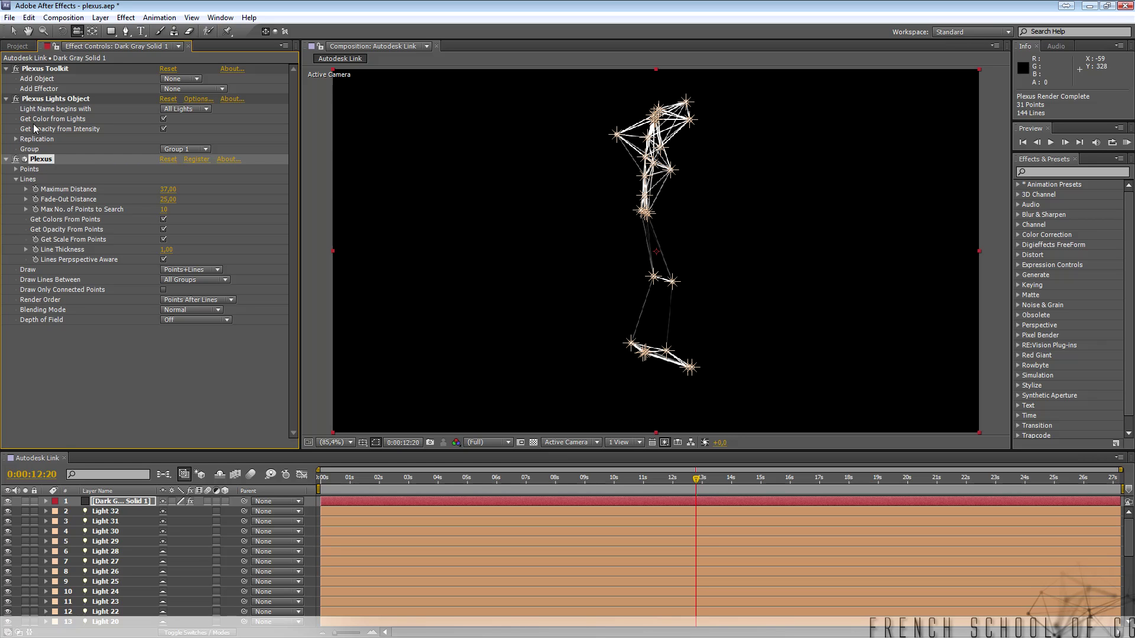
Try a different Points Size for the Plexus points, then restore it to 2
{"action": "left_click", "coordinate": [16, 170]}
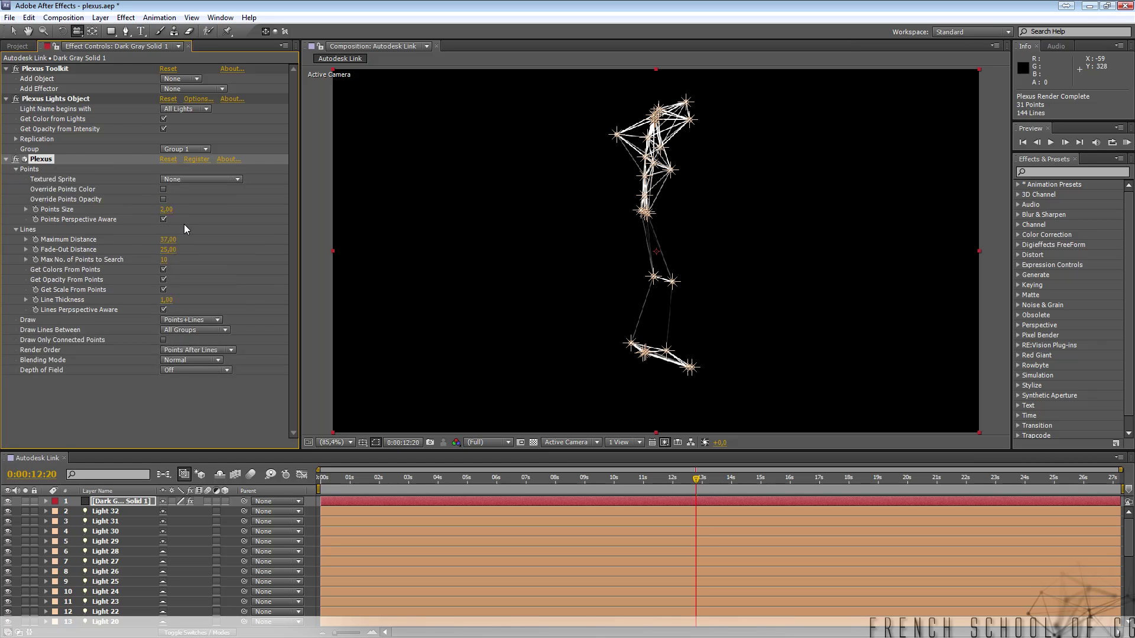
{"action": "left_click_drag", "start_coordinate": [166, 210], "coordinate": [183, 215]}
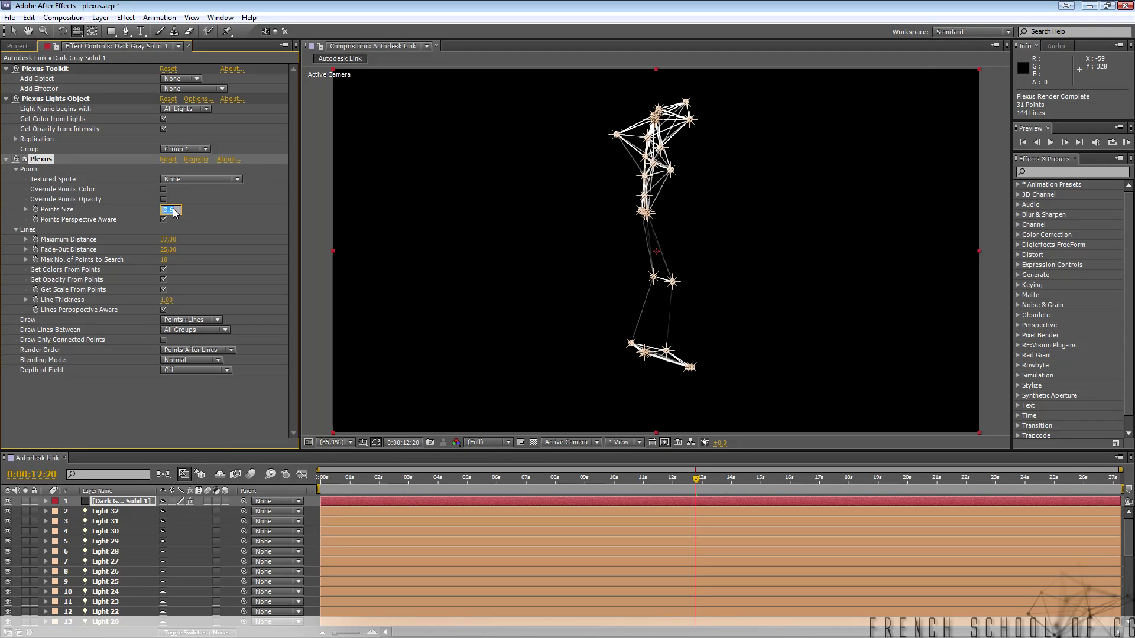
{"action": "key", "text": "Return"}
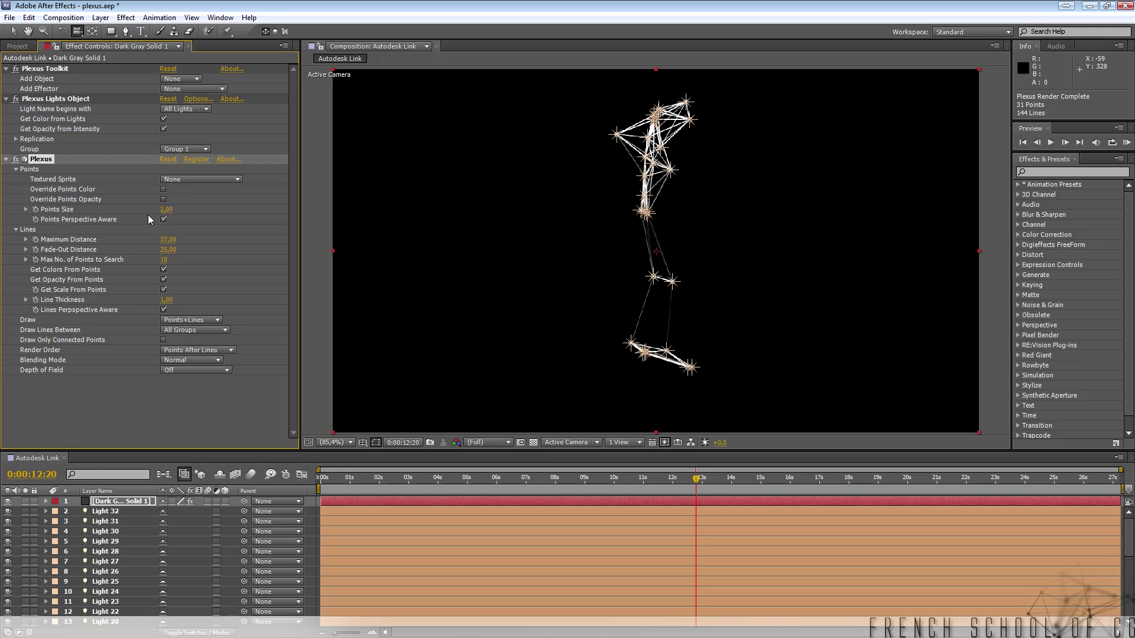
Override the Plexus points' opacity, trying 100% and then setting Points Opacity to 50%
{"action": "left_click", "coordinate": [164, 200]}
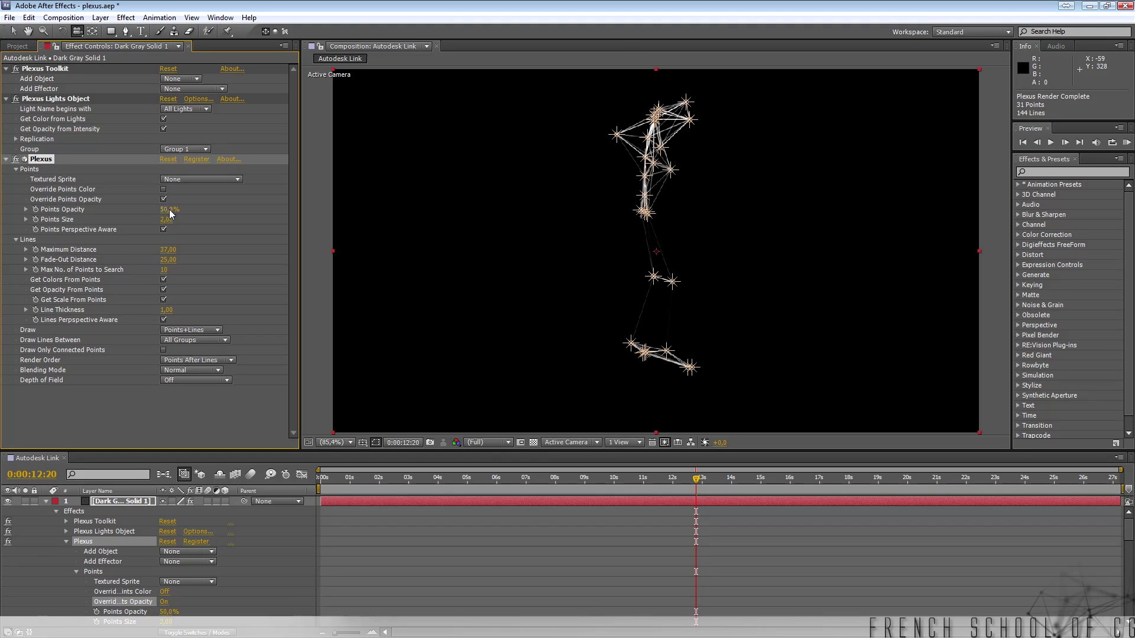
{"action": "left_click_drag", "start_coordinate": [171, 211], "coordinate": [185, 210]}
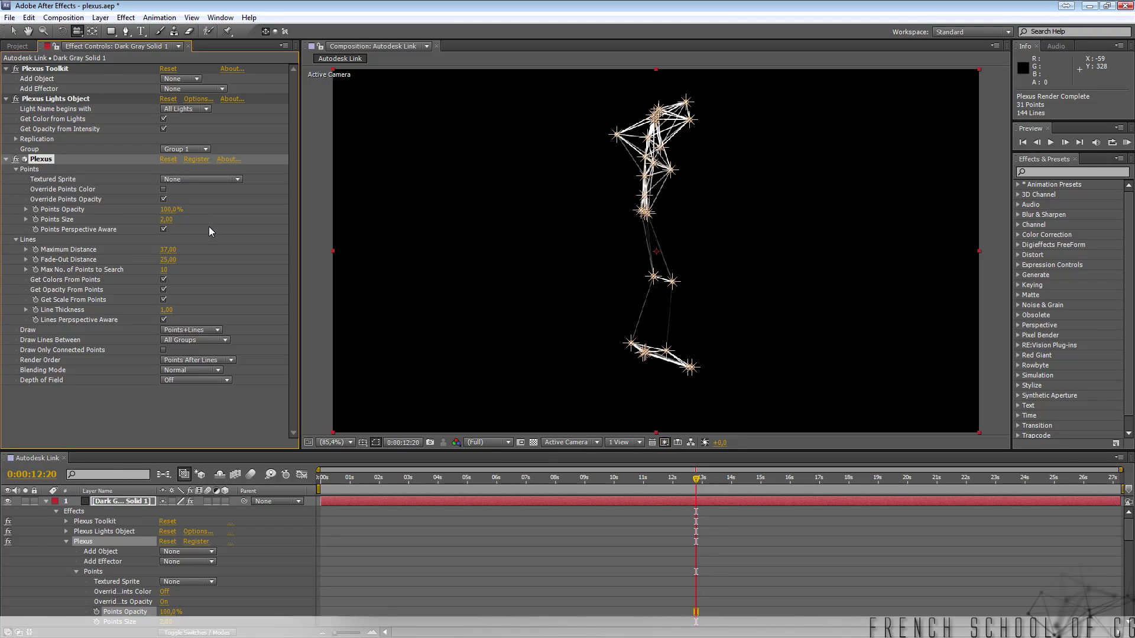
{"action": "left_click", "coordinate": [170, 209]}
{"action": "type", "text": "50"}
{"action": "key", "text": "Return"}
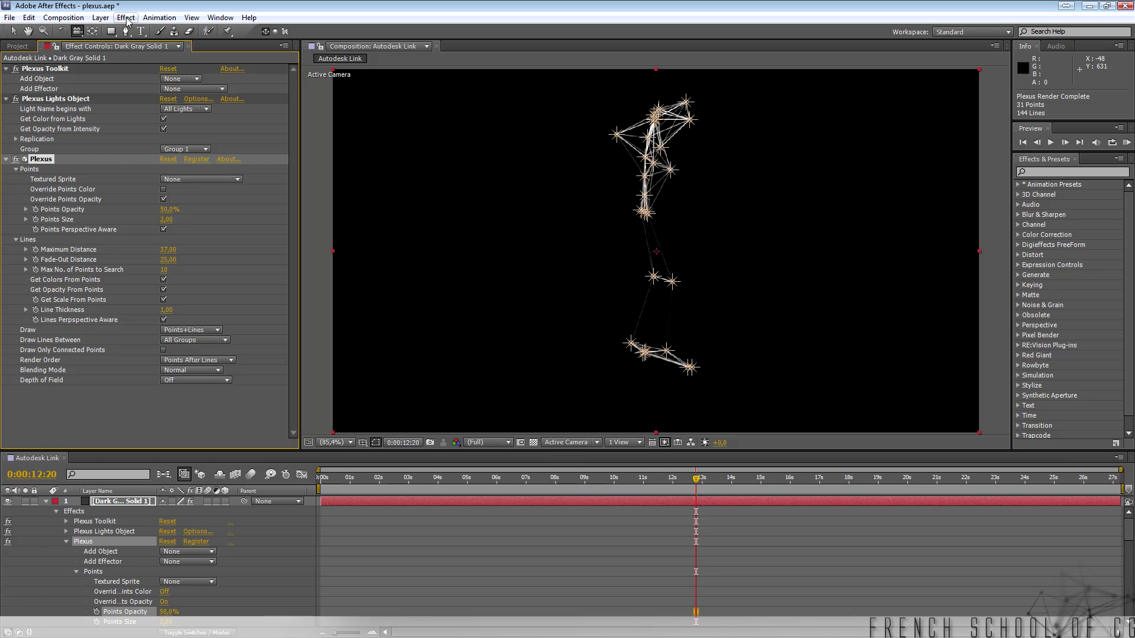
Create a new composition-size solid, 1280 by 720 px, in pale cream F1E9D8
{"action": "left_click", "coordinate": [101, 18]}
{"action": "mouse_move", "coordinate": [280, 33]}
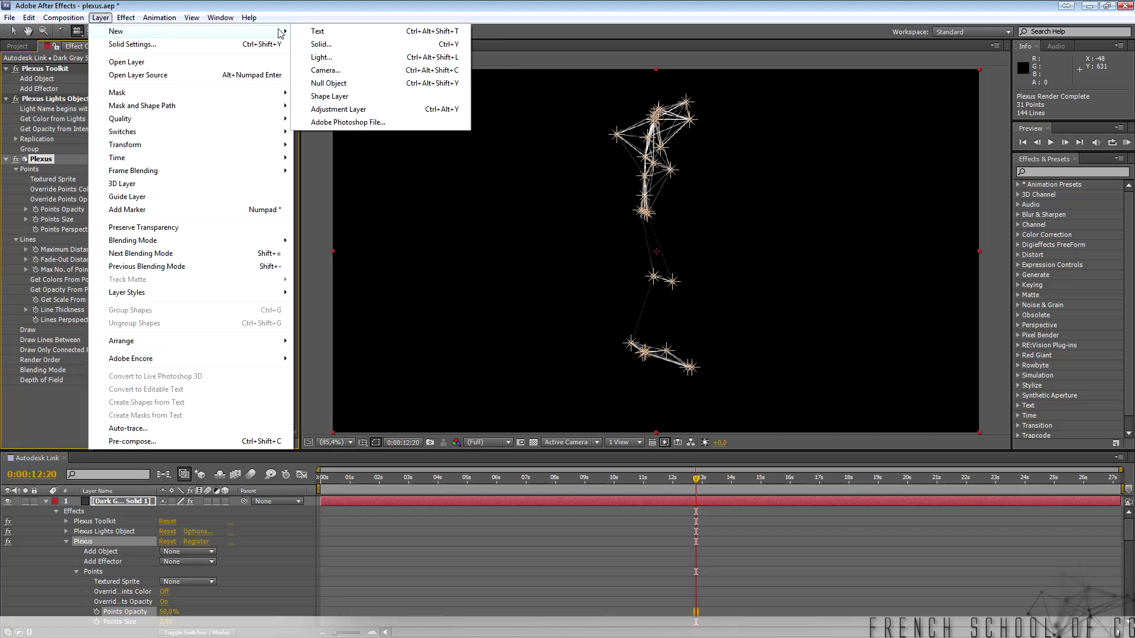
{"action": "left_click", "coordinate": [355, 45]}
{"action": "left_click", "coordinate": [299, 270]}
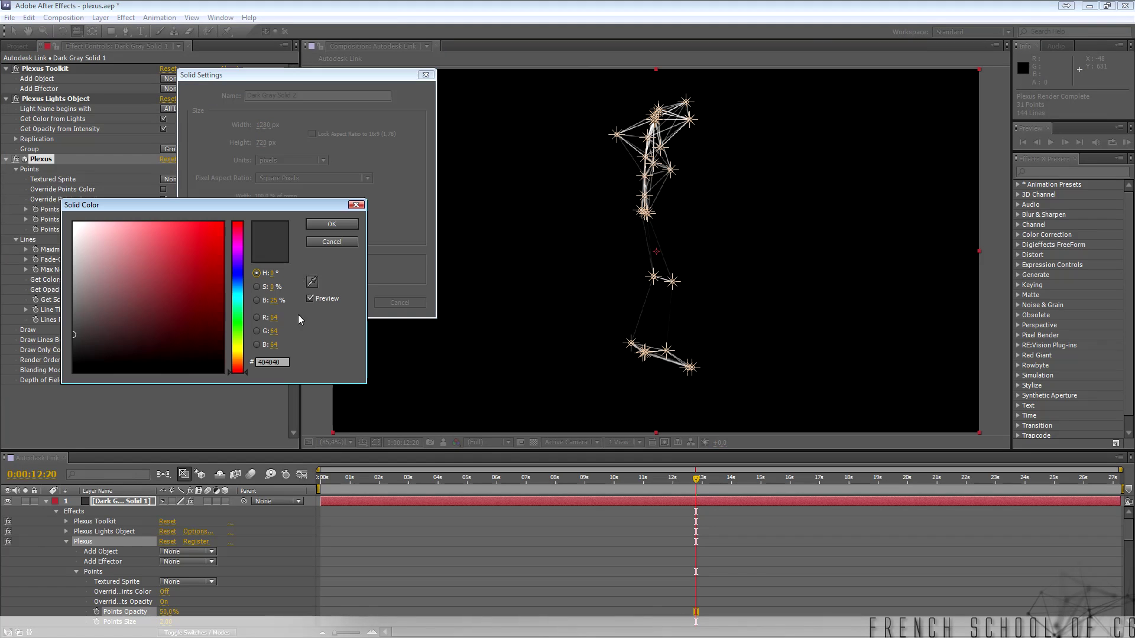
{"action": "left_click_drag", "start_coordinate": [102, 238], "coordinate": [87, 230]}
{"action": "left_click_drag", "start_coordinate": [246, 373], "coordinate": [246, 356]}
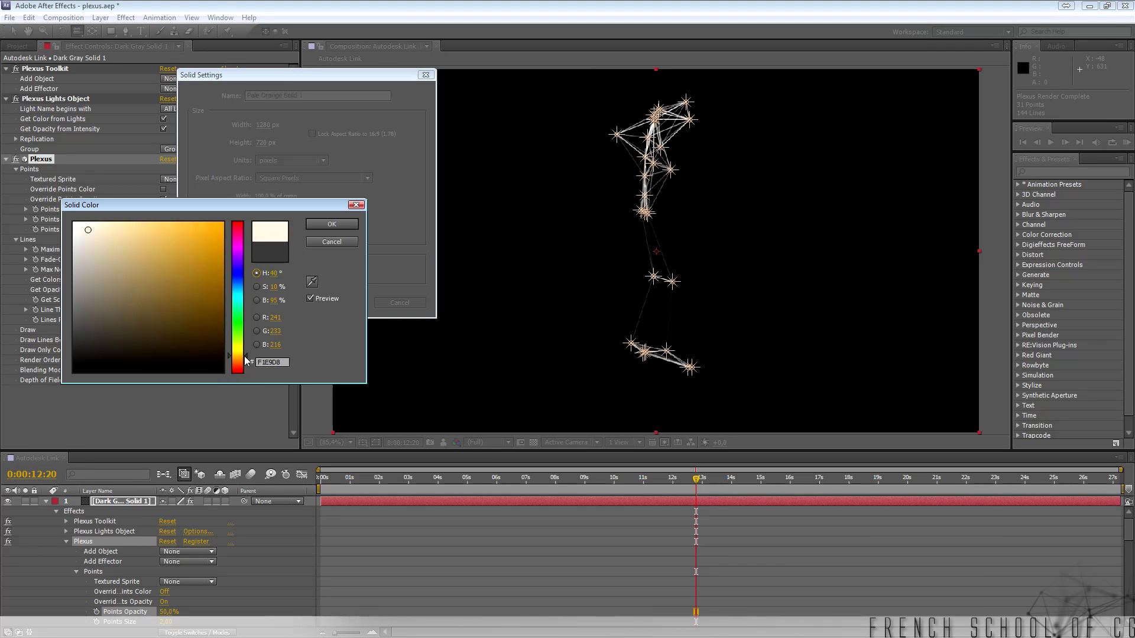
{"action": "left_click", "coordinate": [331, 224]}
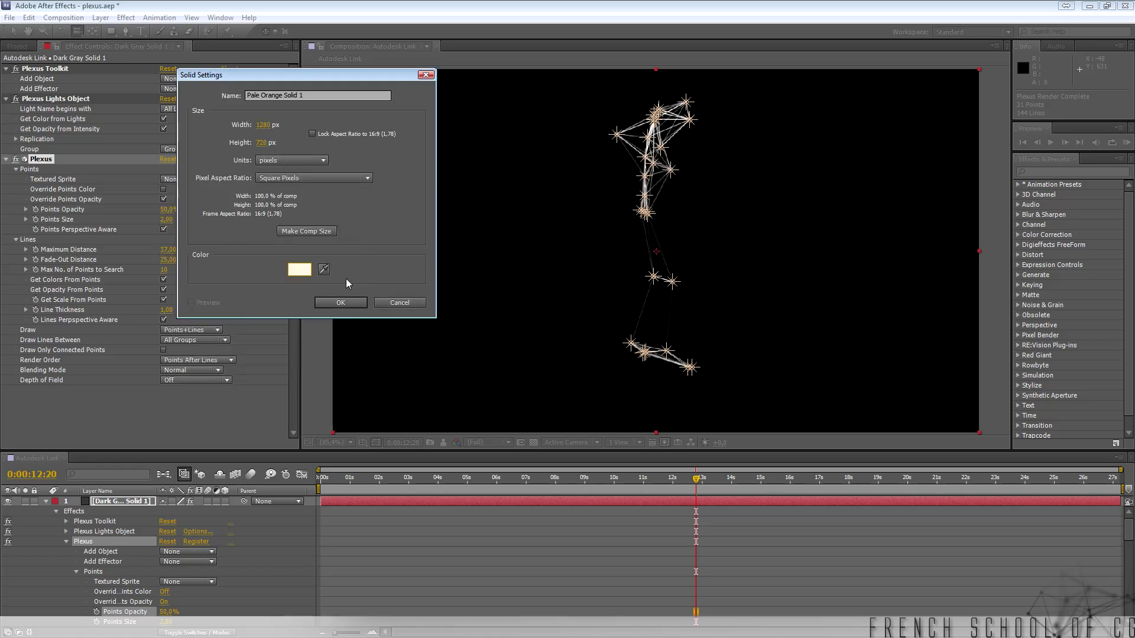
{"action": "left_click", "coordinate": [341, 303]}
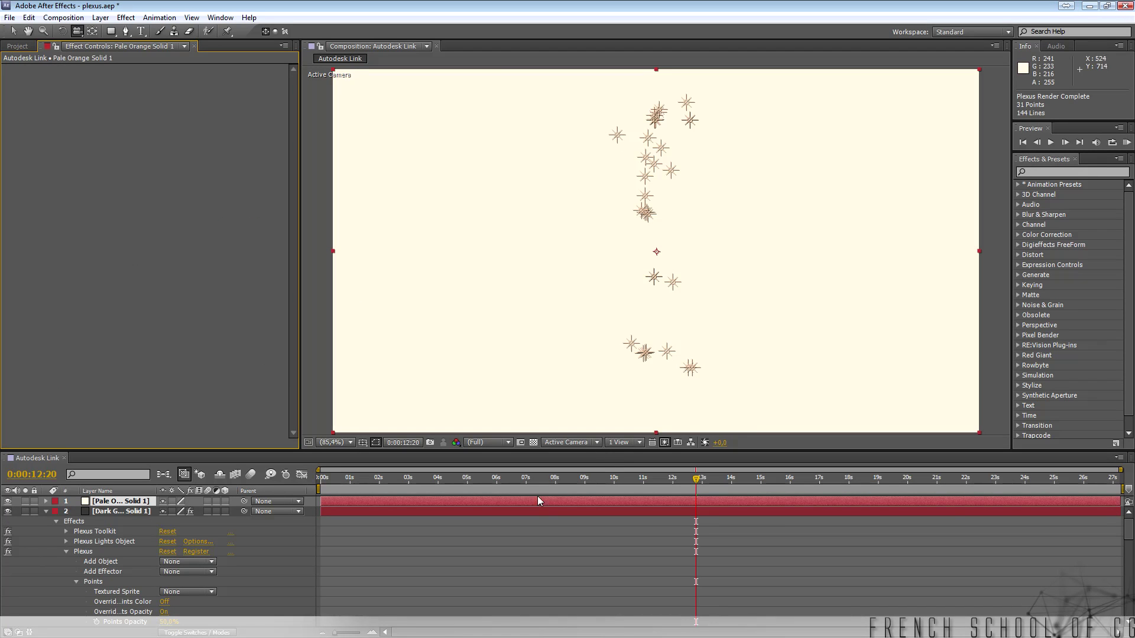
Mark all light layers as shy and hide them in the timeline, then place Dark Gray Solid 1 above the pale solid
{"action": "left_click", "coordinate": [46, 511]}
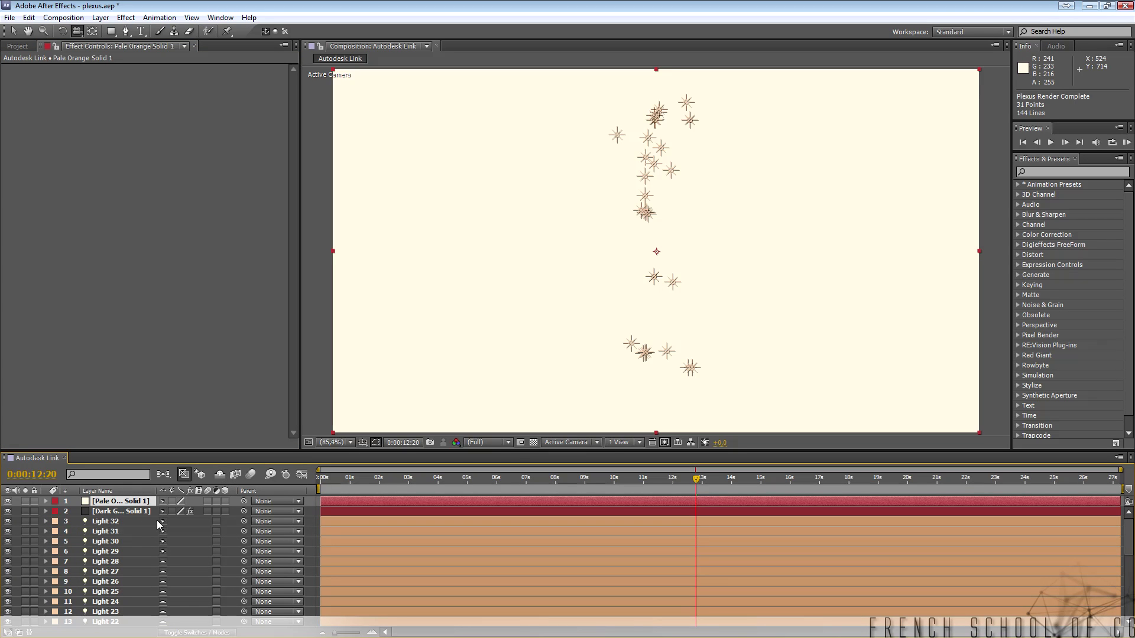
{"action": "left_click_drag", "start_coordinate": [164, 531], "coordinate": [164, 558]}
{"action": "left_click_drag", "start_coordinate": [1128, 547], "coordinate": [1128, 606]}
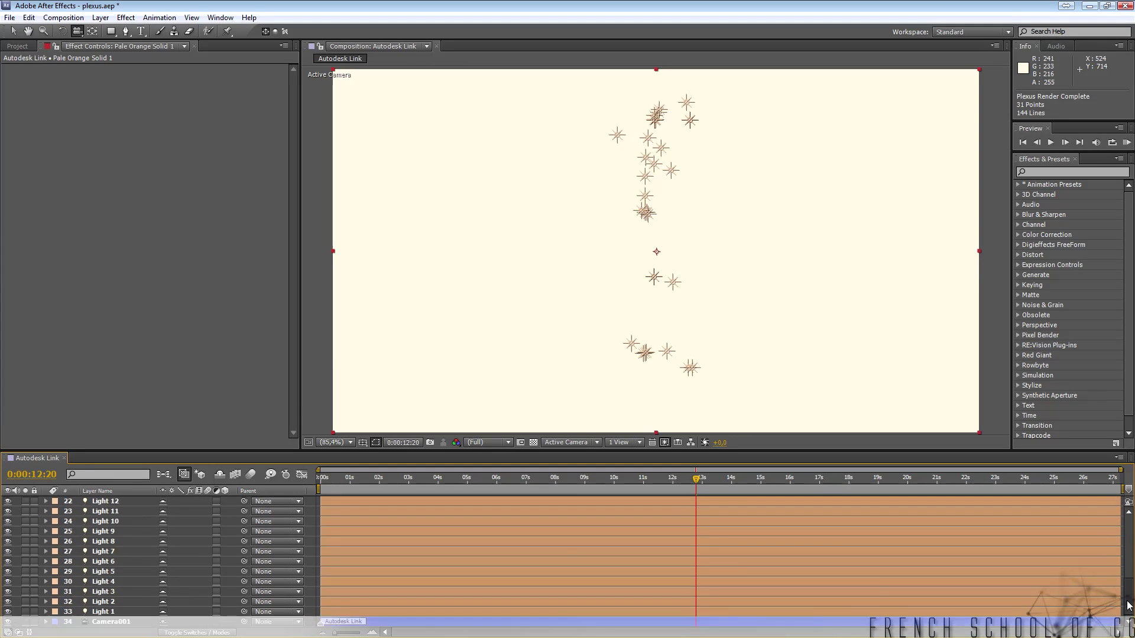
{"action": "left_click", "coordinate": [218, 476]}
{"action": "left_click", "coordinate": [143, 550]}
{"action": "left_click_drag", "start_coordinate": [136, 512], "coordinate": [137, 506]}
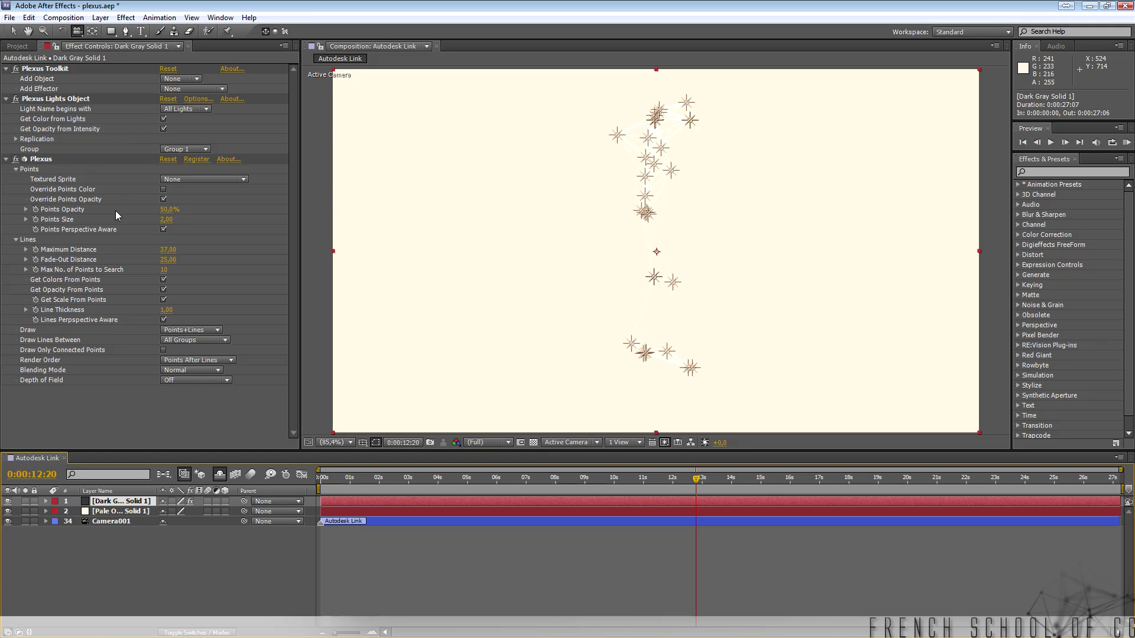
Override the Plexus points' color with black 000000 and set Points Opacity to 68%
{"action": "left_click", "coordinate": [163, 189]}
{"action": "left_click", "coordinate": [165, 199]}
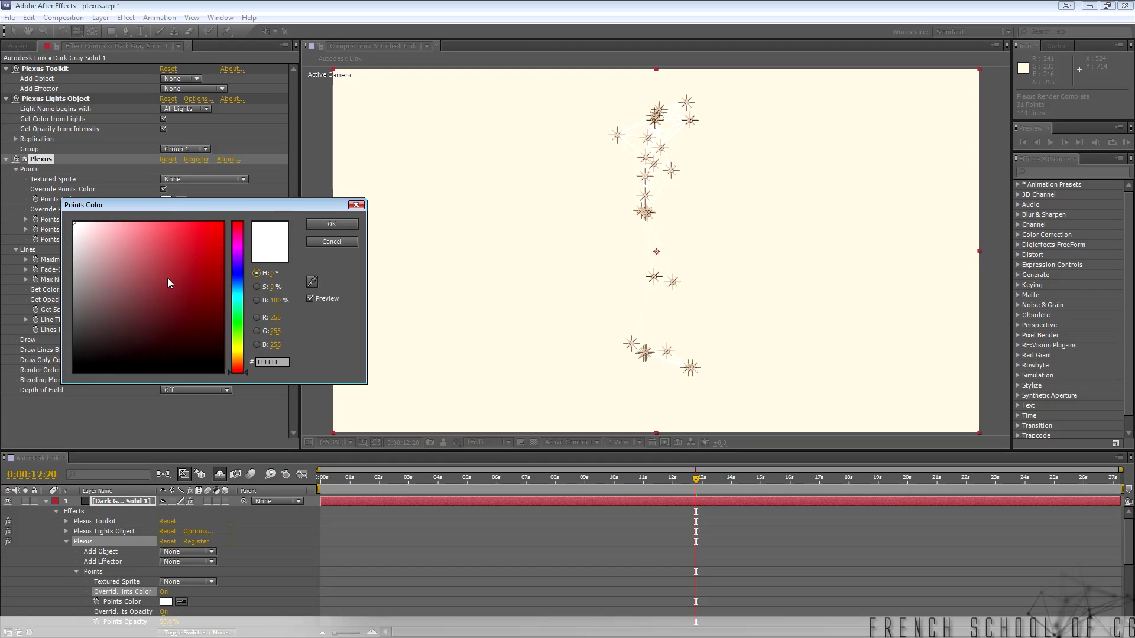
{"action": "left_click_drag", "start_coordinate": [187, 265], "coordinate": [59, 396]}
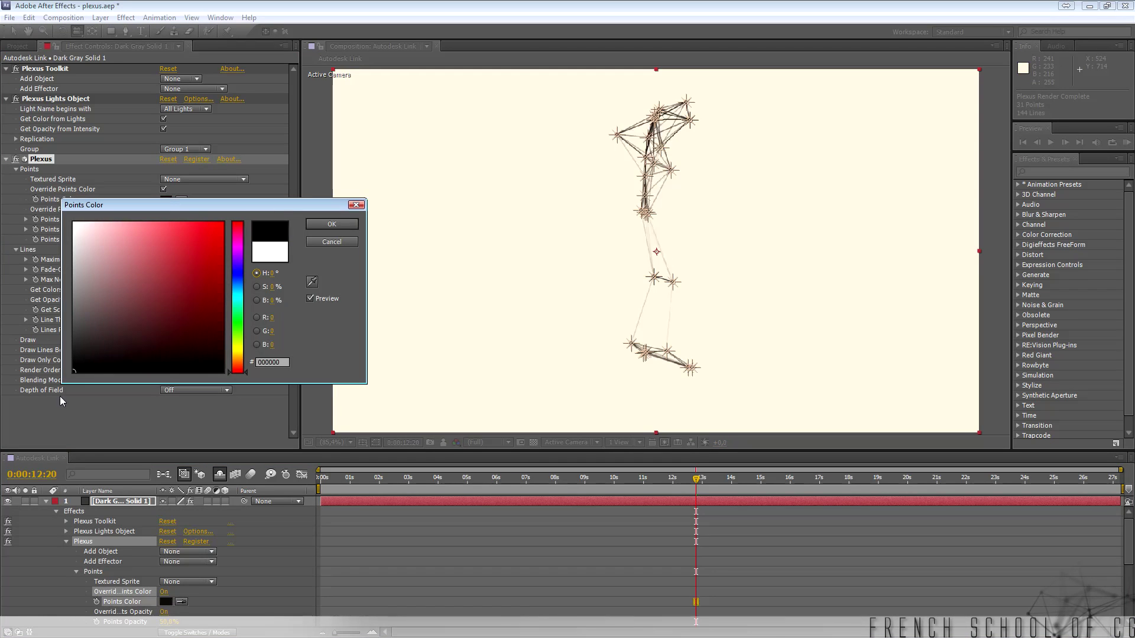
{"action": "left_click", "coordinate": [330, 226]}
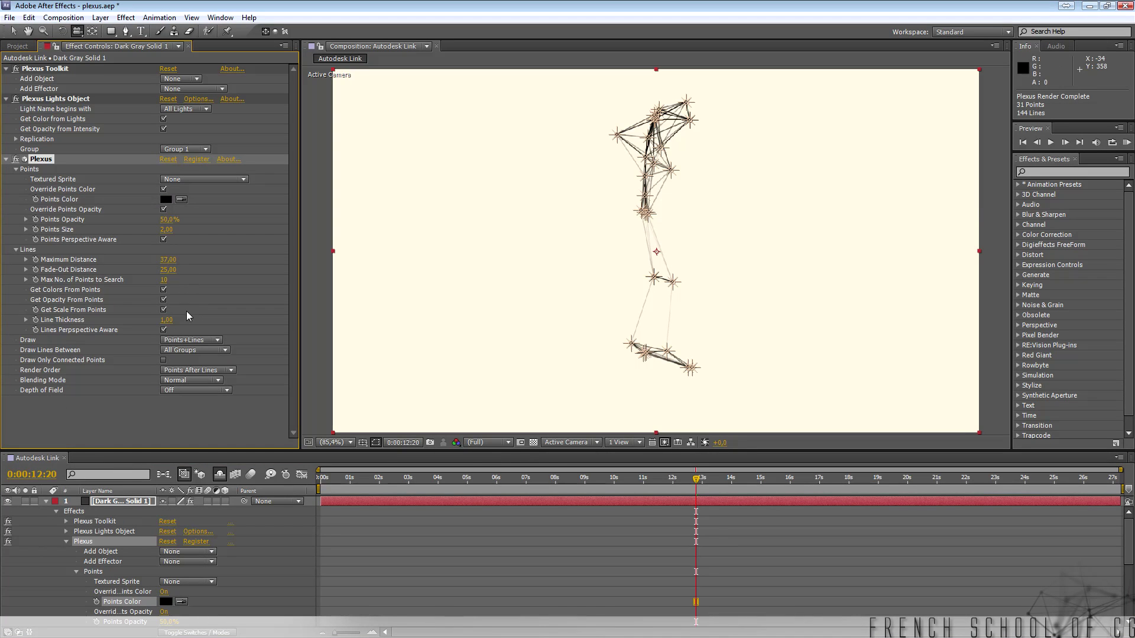
{"action": "left_click_drag", "start_coordinate": [166, 221], "coordinate": [177, 219]}
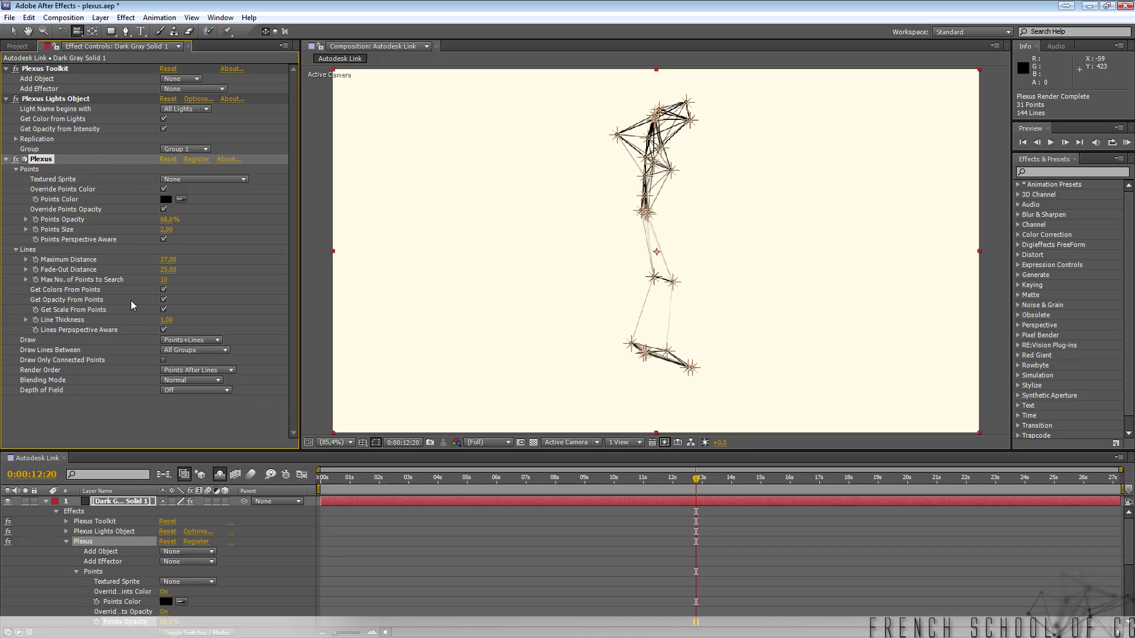
Turn off Get Opacity From Points for the Plexus lines, set Lines Opacity to 74% and Maximum Distance to 50, and collapse the layer
{"action": "left_click", "coordinate": [163, 300]}
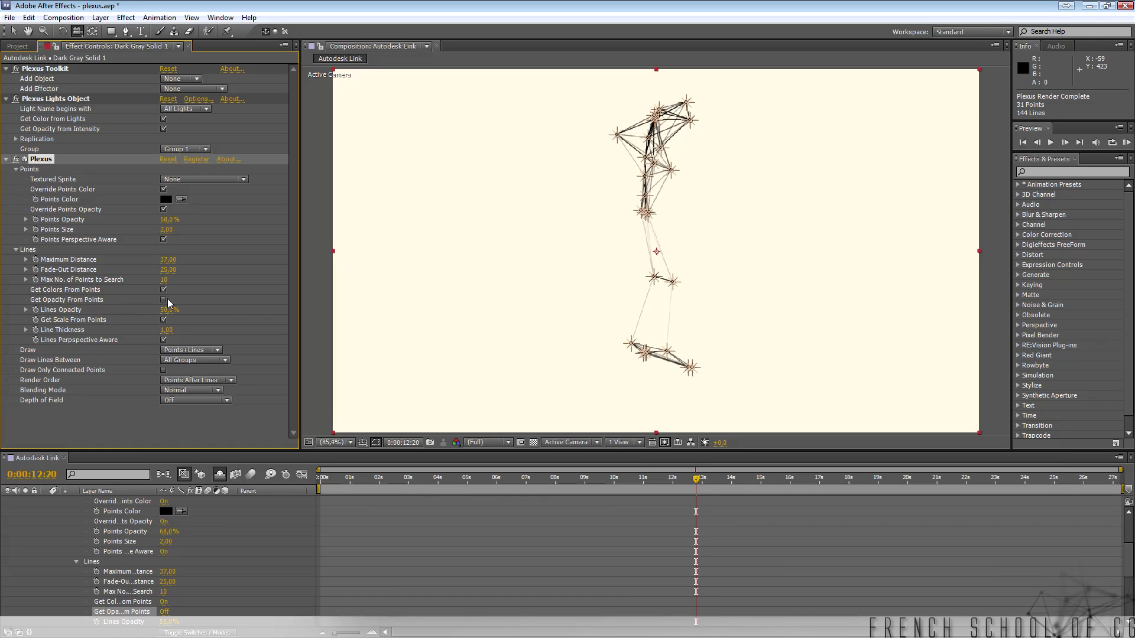
{"action": "left_click_drag", "start_coordinate": [166, 311], "coordinate": [267, 327]}
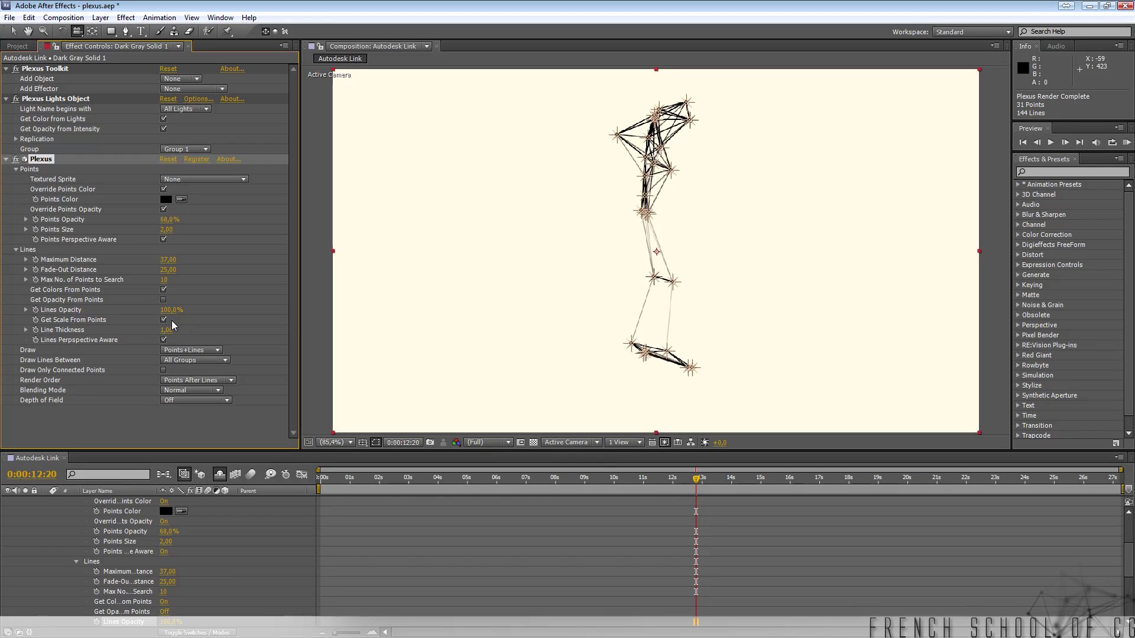
{"action": "left_click_drag", "start_coordinate": [173, 315], "coordinate": [157, 315]}
{"action": "left_click_drag", "start_coordinate": [168, 262], "coordinate": [173, 264]}
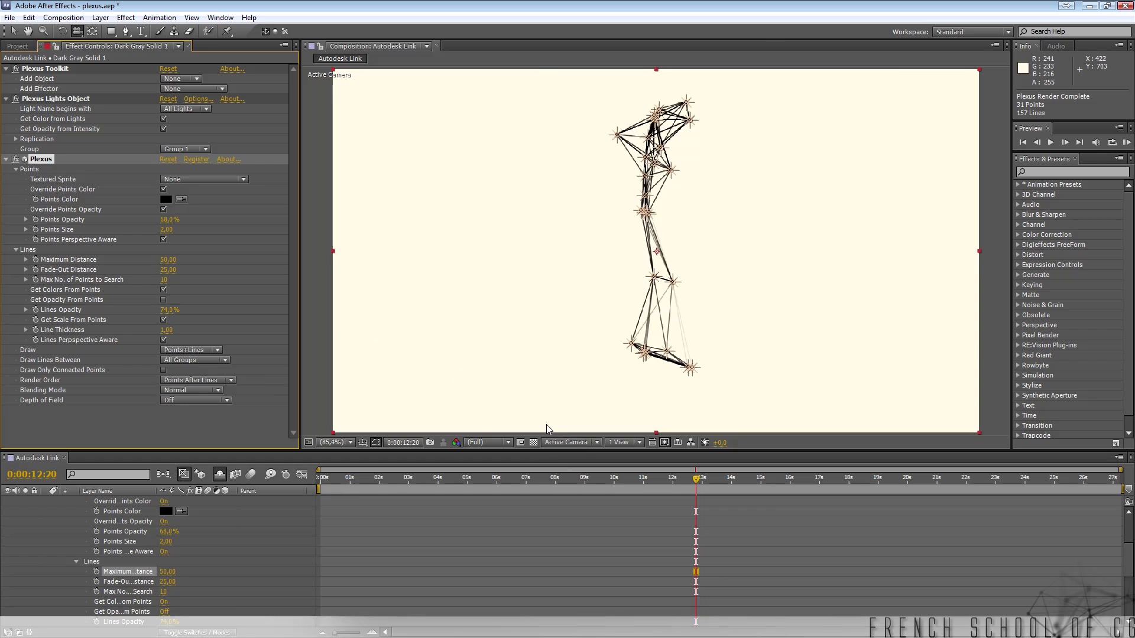
{"action": "left_click_drag", "start_coordinate": [1129, 558], "coordinate": [1128, 532]}
{"action": "left_click", "coordinate": [45, 501]}
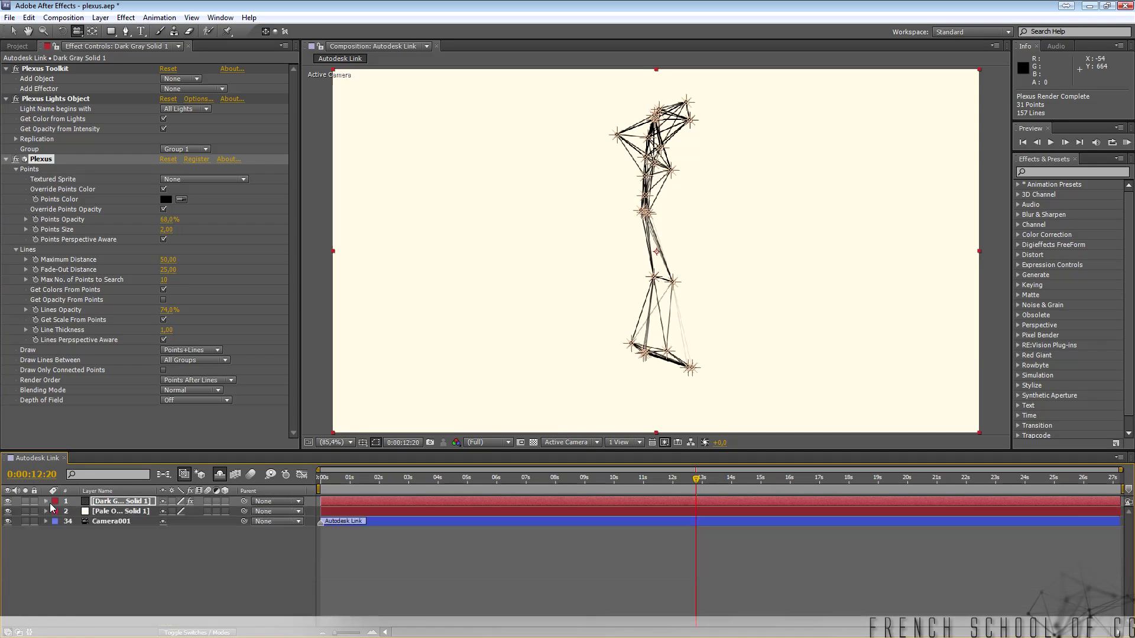
Apply the 4-Color Gradient effect to Pale Orange Solid 1 and set its Color 1 to pale cream EFEFD6
{"action": "left_click", "coordinate": [121, 512]}
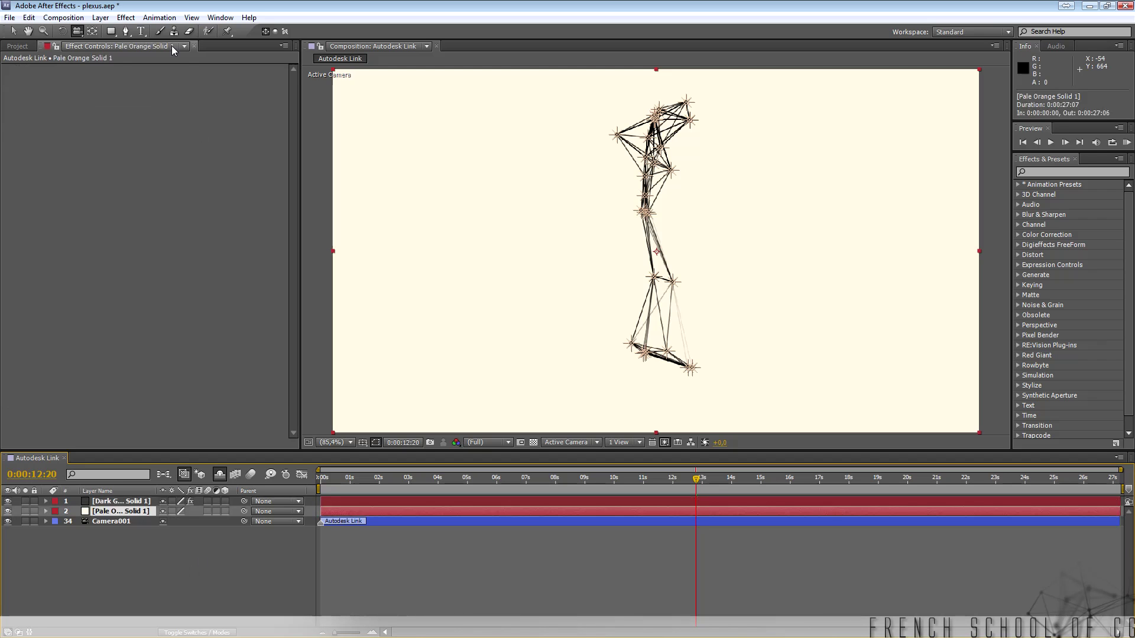
{"action": "left_click", "coordinate": [126, 17]}
{"action": "mouse_move", "coordinate": [198, 179]}
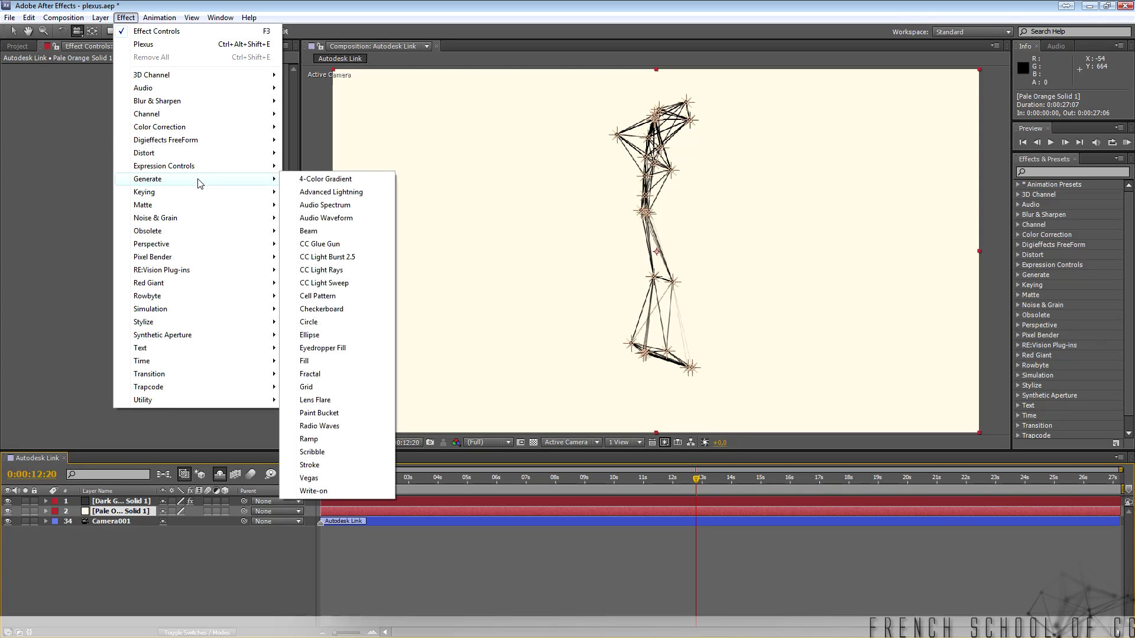
{"action": "left_click", "coordinate": [354, 179]}
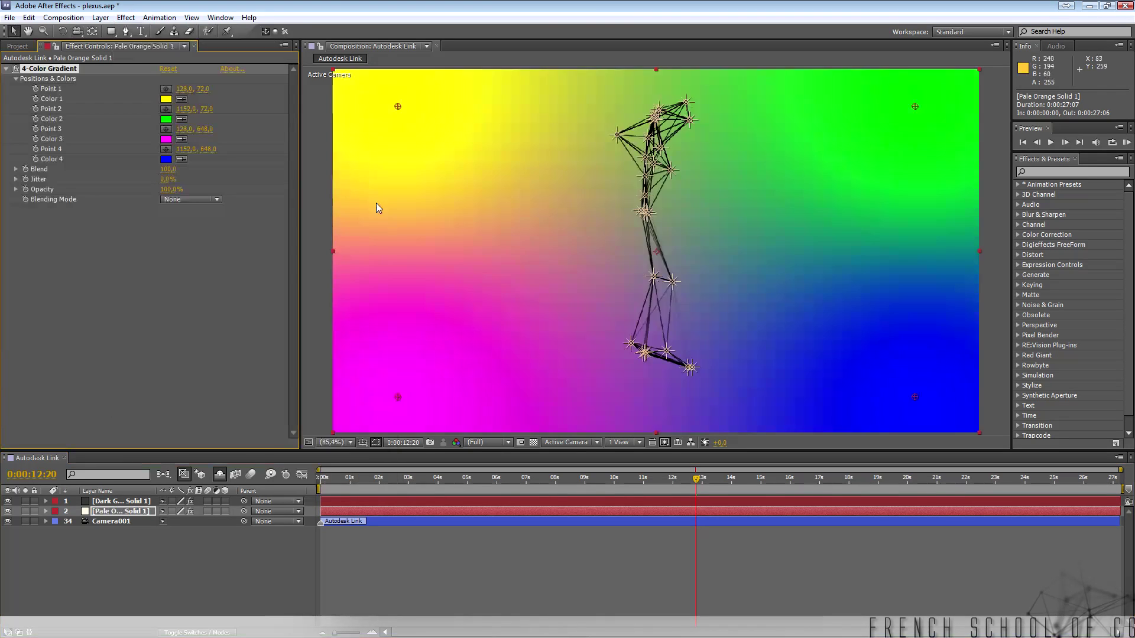
{"action": "left_click", "coordinate": [167, 100]}
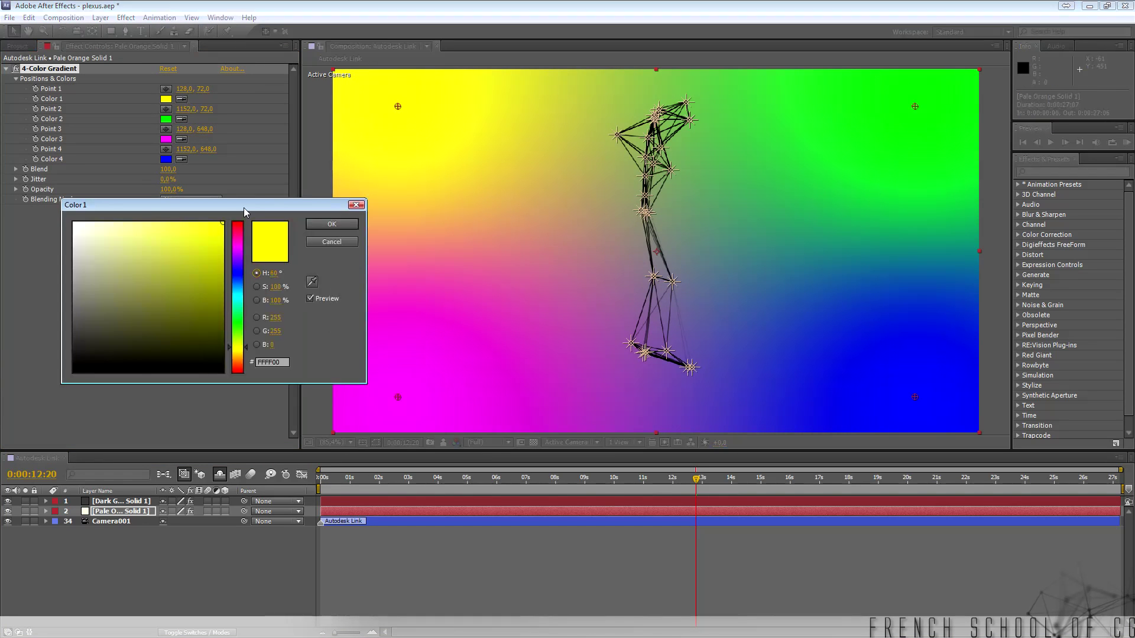
{"action": "left_click_drag", "start_coordinate": [105, 234], "coordinate": [93, 235]}
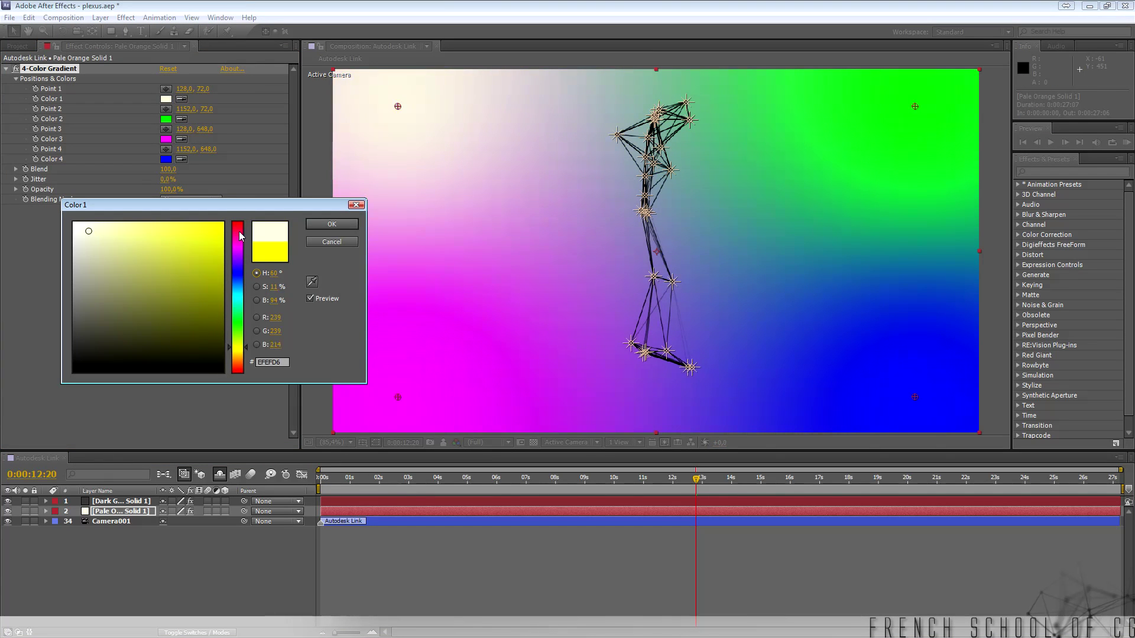
{"action": "left_click", "coordinate": [332, 224]}
Sample the gradient's cream Color 1 into Color 2, Color 3 and Color 4
{"action": "left_click", "coordinate": [182, 122]}
{"action": "left_click", "coordinate": [166, 99]}
{"action": "left_click", "coordinate": [181, 138]}
{"action": "left_click", "coordinate": [167, 120]}
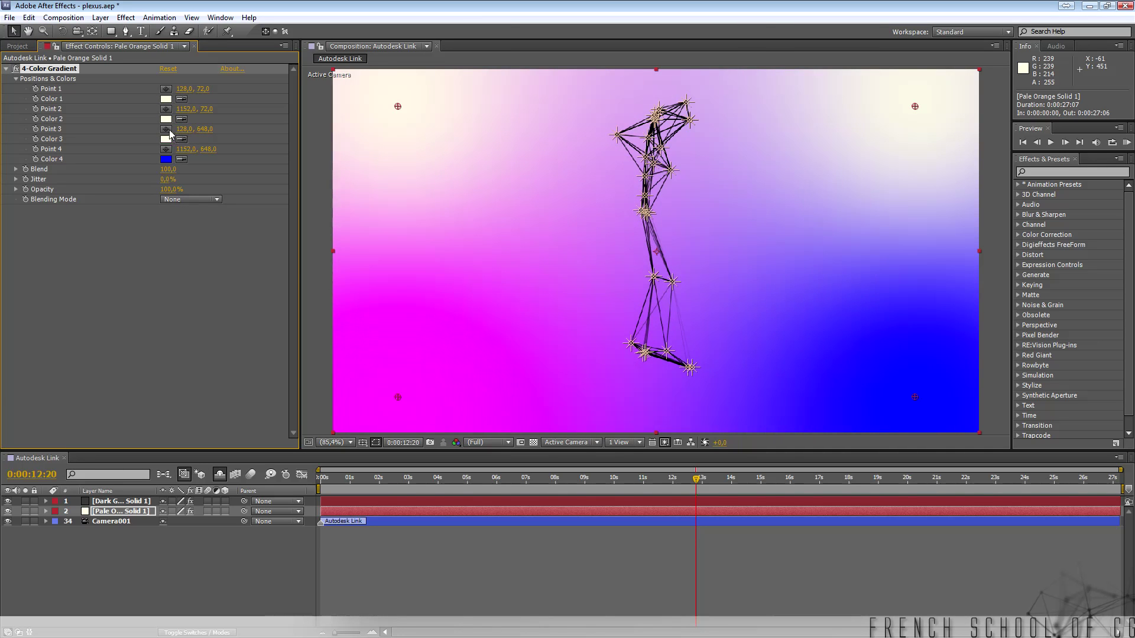
{"action": "left_click", "coordinate": [182, 159]}
{"action": "left_click", "coordinate": [167, 141]}
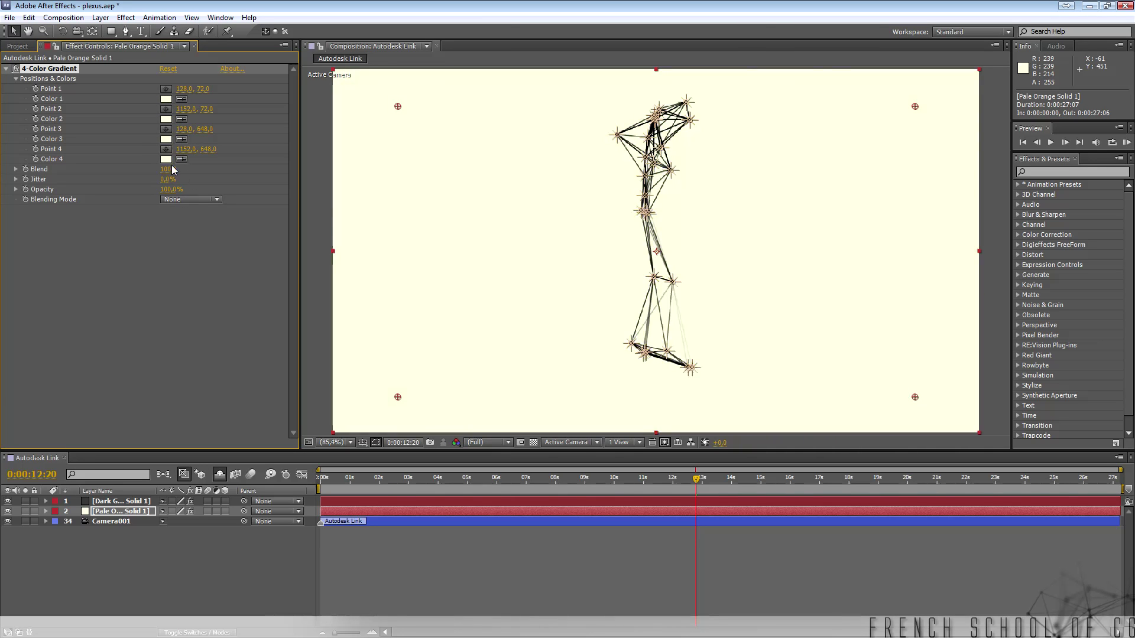
Darken the gradient's Color 4 to gray-green ACAC96 and Color 3 to a similar gray-green
{"action": "left_click", "coordinate": [166, 159]}
{"action": "left_click_drag", "start_coordinate": [90, 248], "coordinate": [92, 271]}
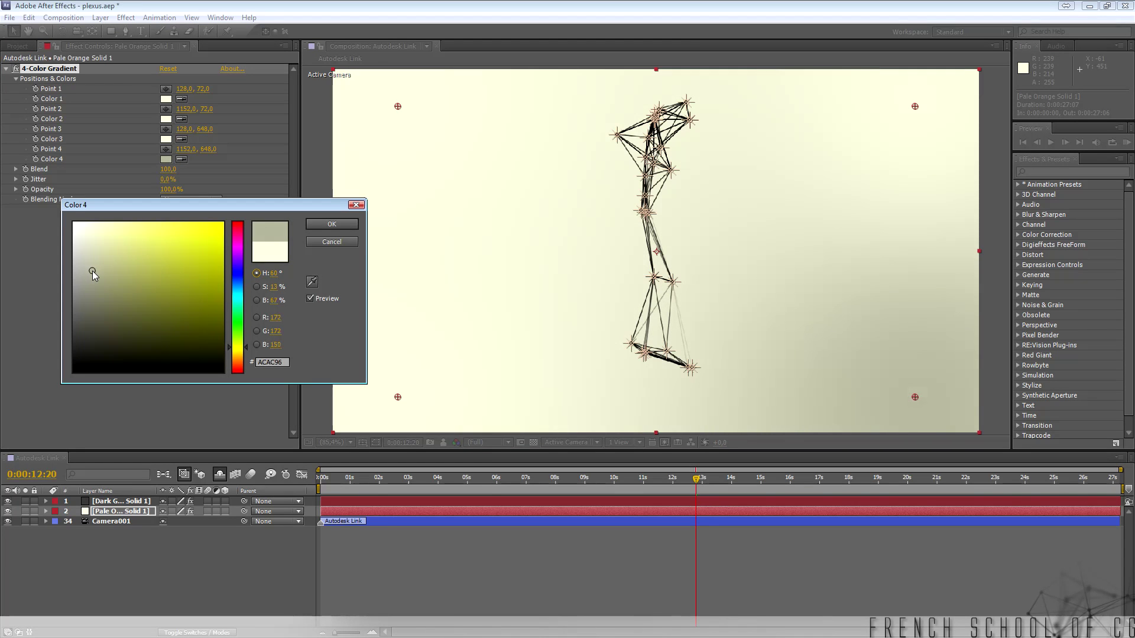
{"action": "left_click", "coordinate": [329, 224]}
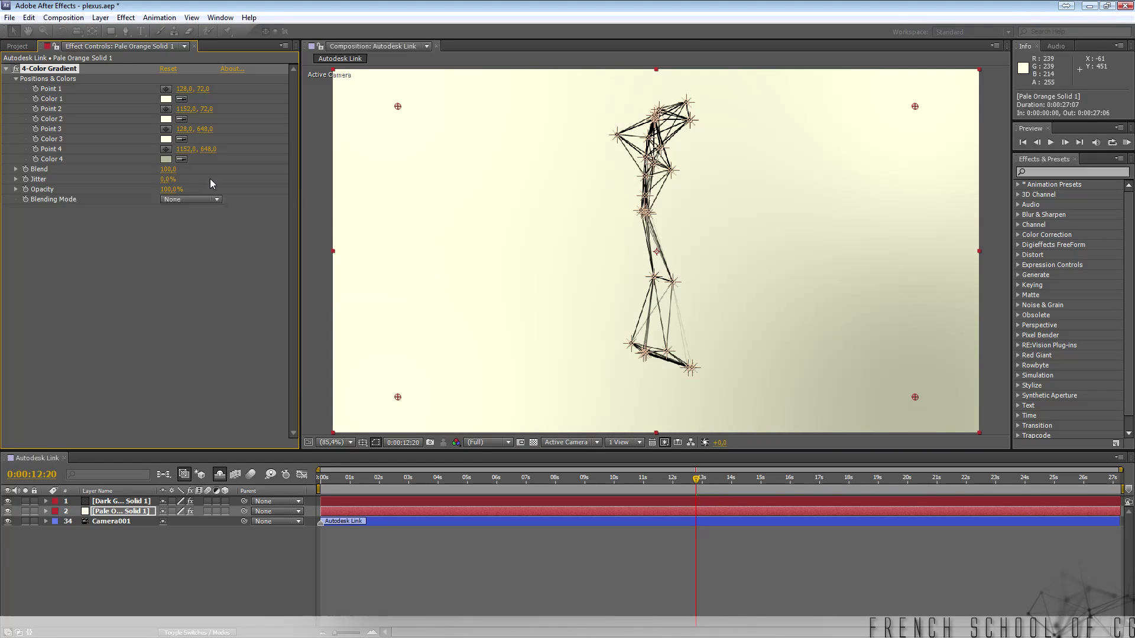
{"action": "left_click", "coordinate": [168, 140]}
{"action": "left_click_drag", "start_coordinate": [90, 233], "coordinate": [93, 272]}
{"action": "left_click", "coordinate": [324, 226]}
Lighten the gradient's Color 1 to near-white F7F7EE
{"action": "left_click", "coordinate": [168, 99]}
{"action": "left_click_drag", "start_coordinate": [82, 227], "coordinate": [78, 227]}
{"action": "left_click", "coordinate": [313, 225]}
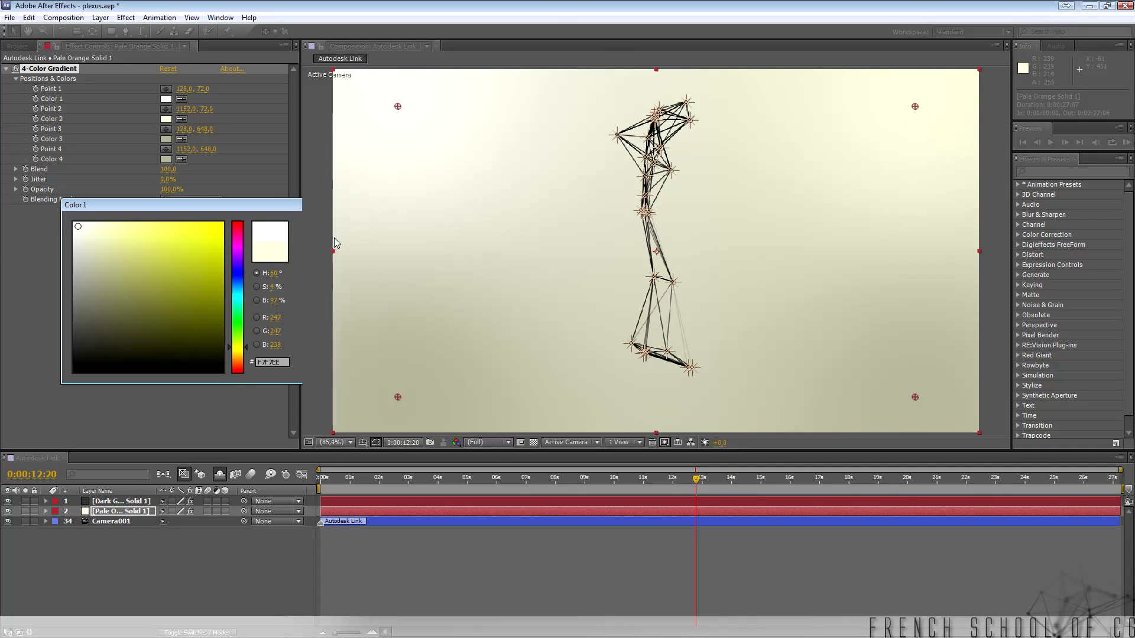
Select Dark Gray Solid 1, return to the start of the composition and start a RAM preview
{"action": "left_click", "coordinate": [138, 502]}
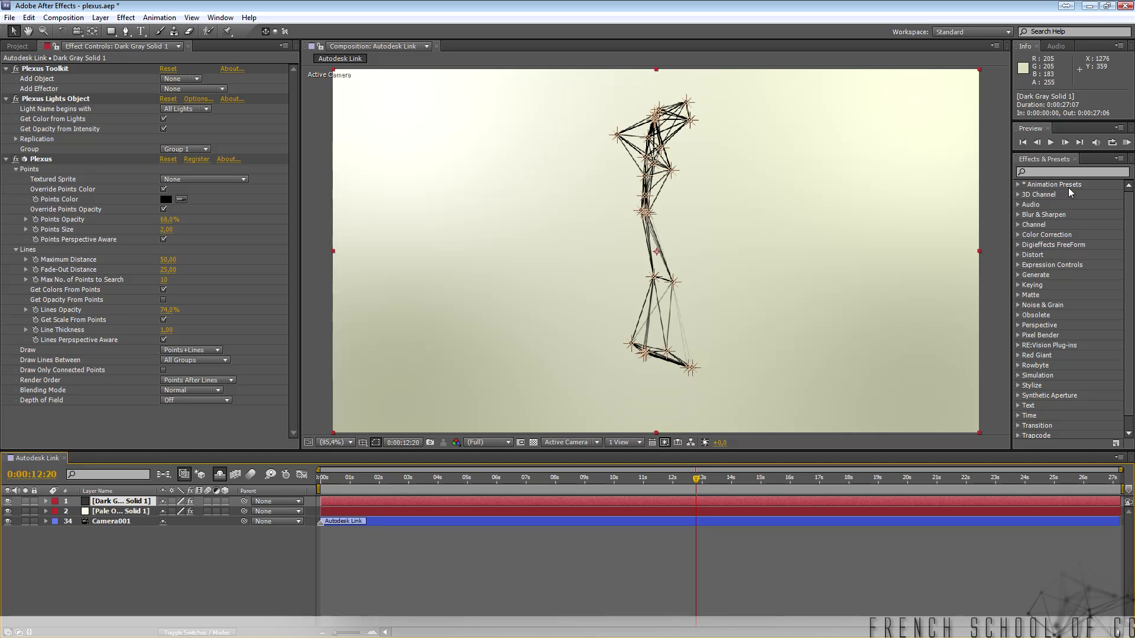
{"action": "key", "text": "Home"}
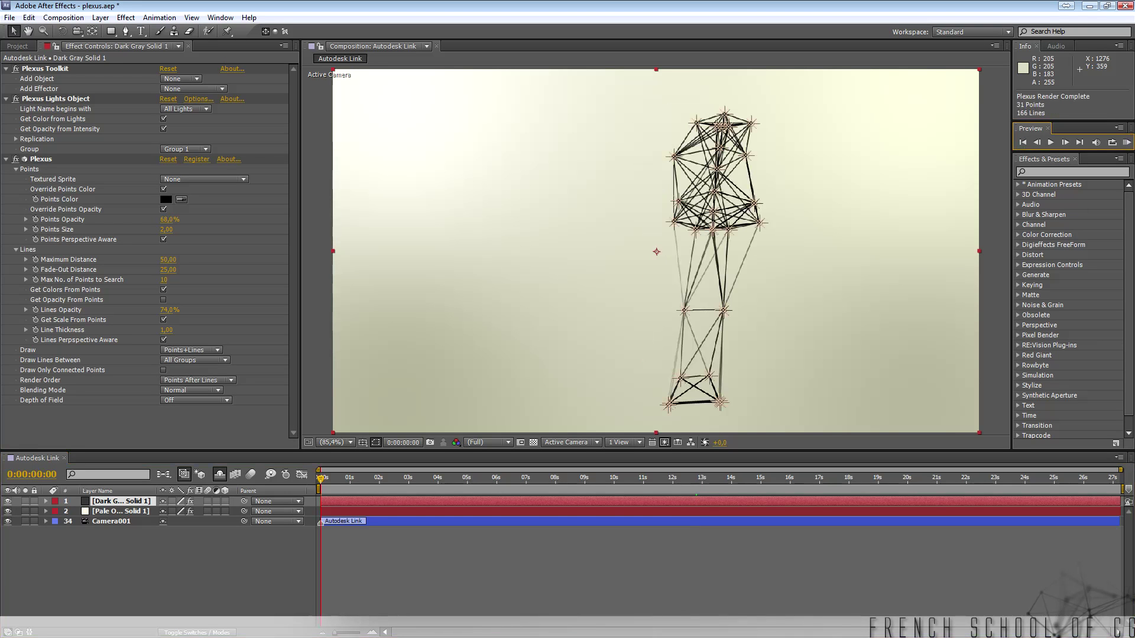
{"action": "key", "text": "KP_0"}
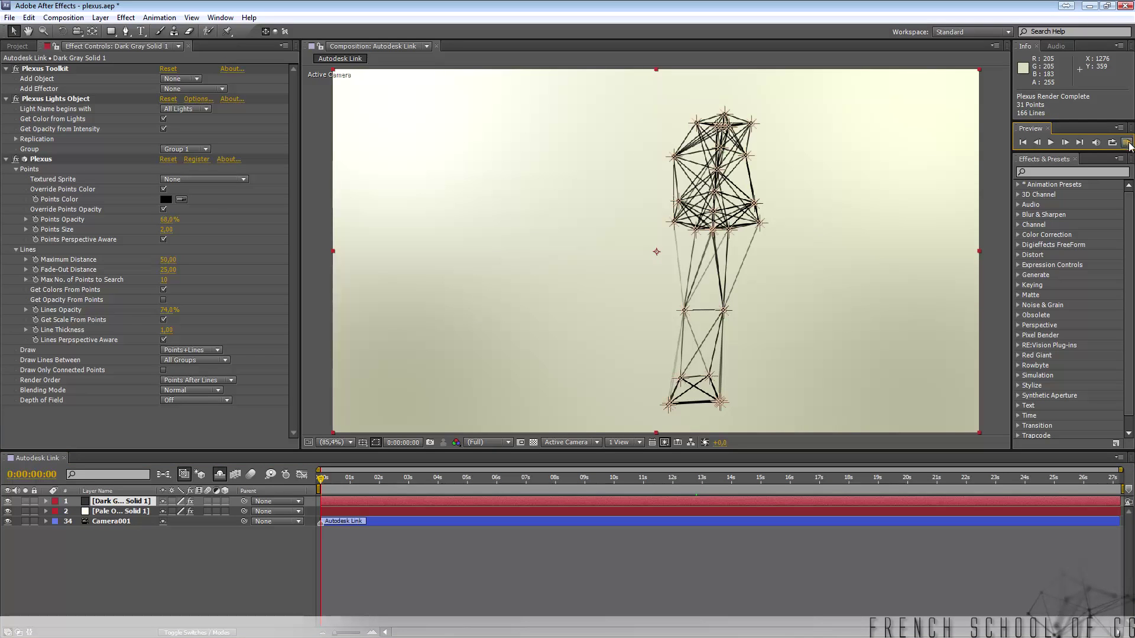